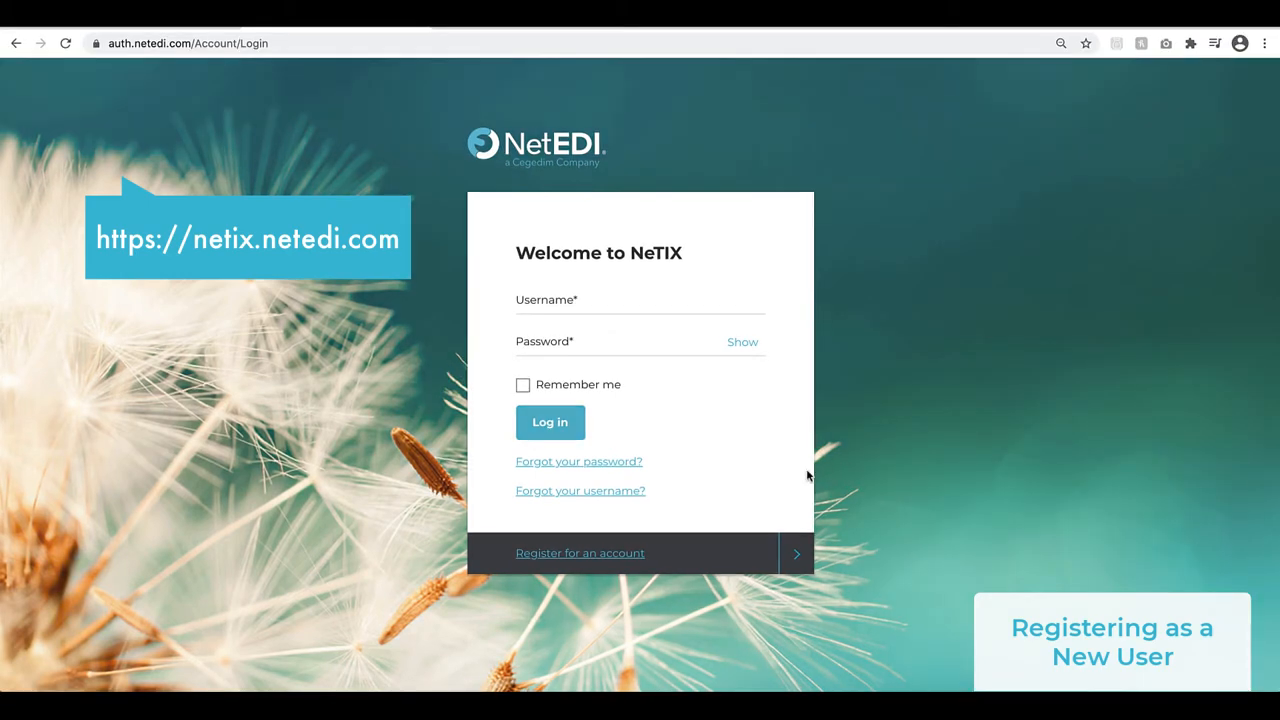
# Start registering for a new account and fill in its username and email address
pyautogui.click(646, 558)
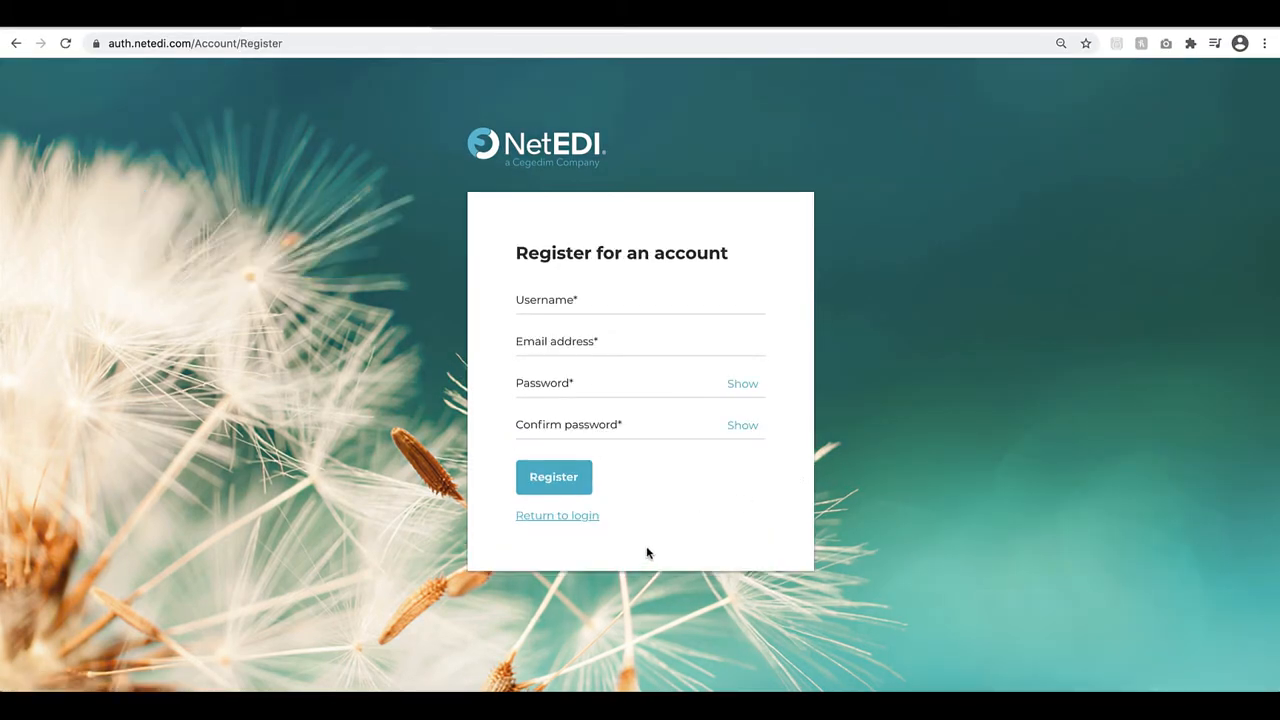
pyautogui.click(587, 306)
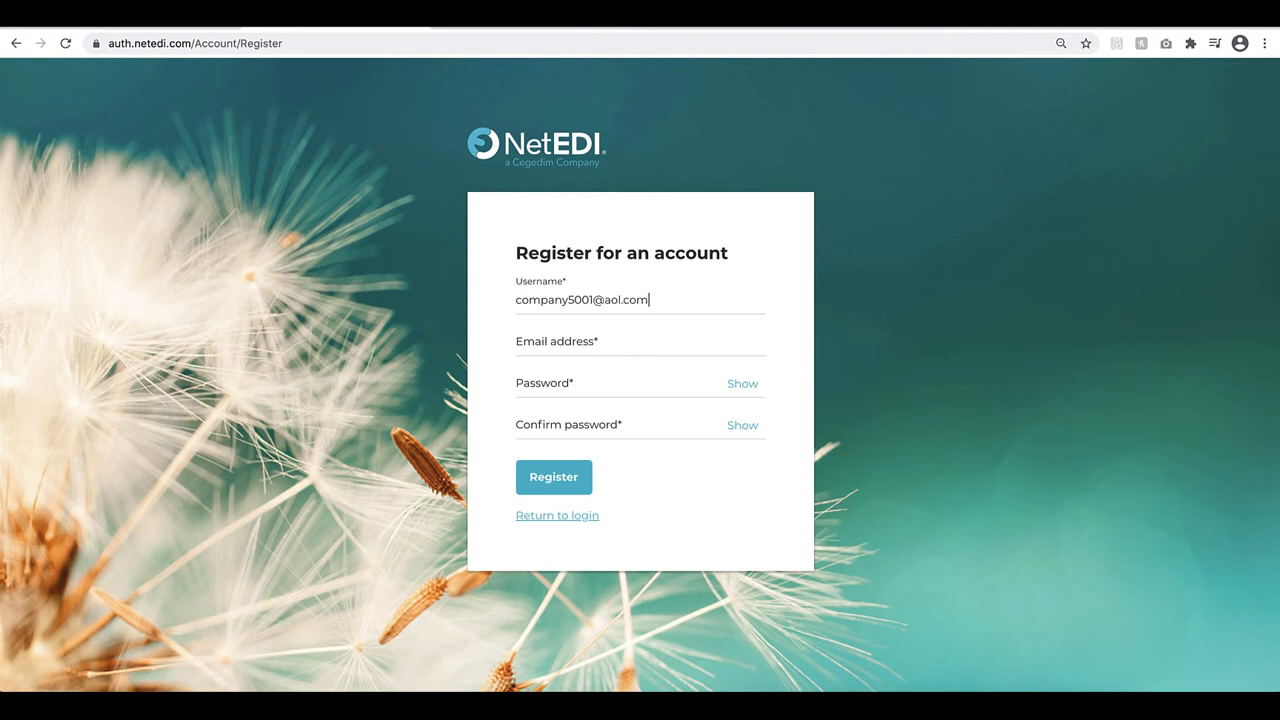
pyautogui.click(598, 347)
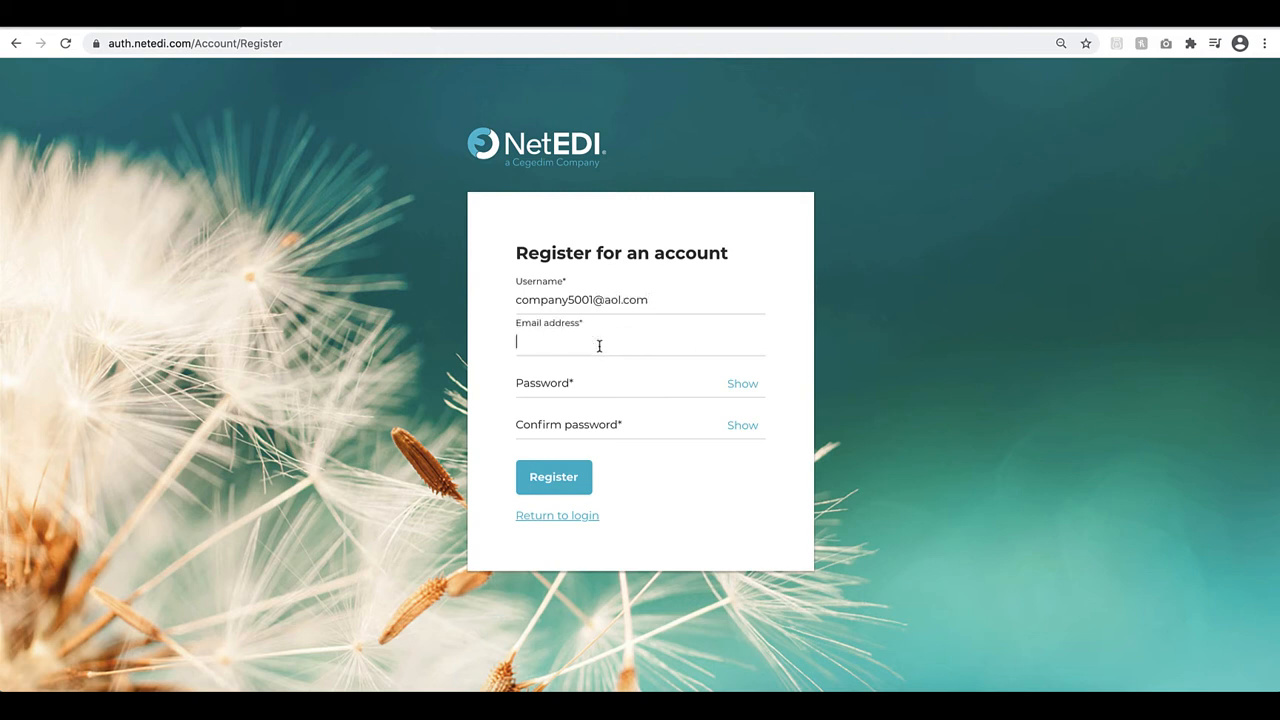
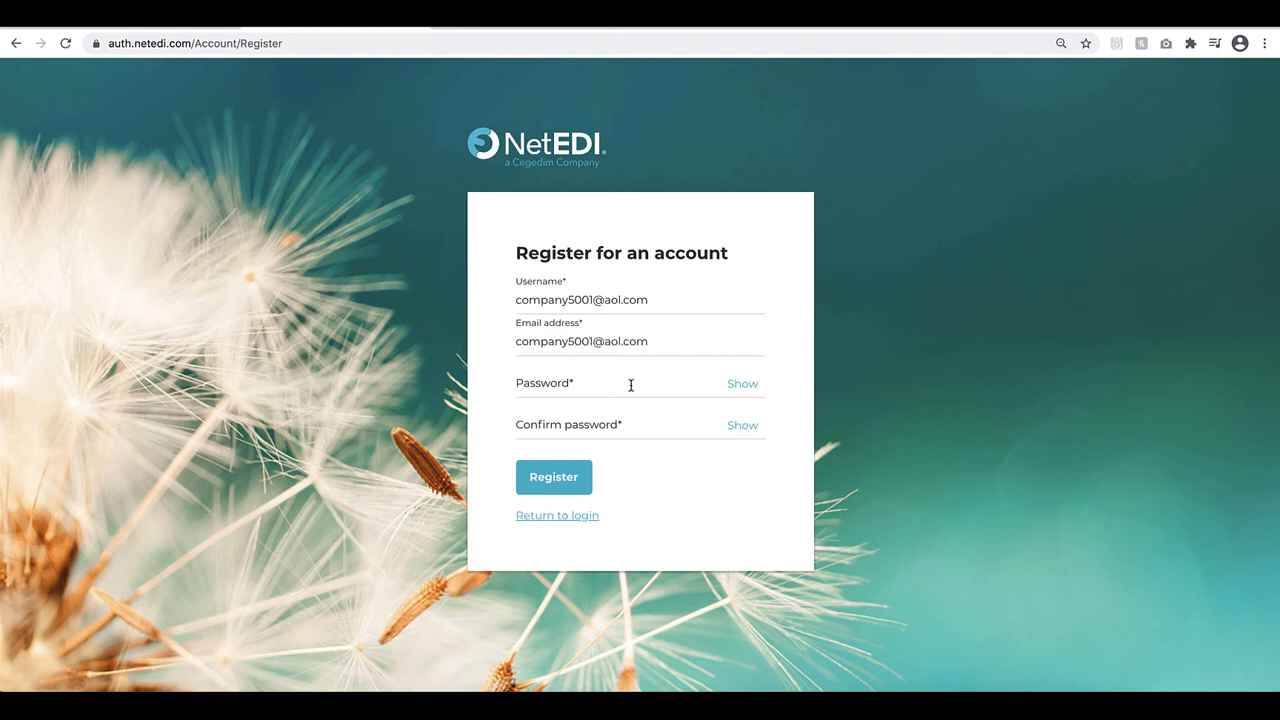
# Enter and confirm the account password, and submit the registration
pyautogui.click(631, 385)
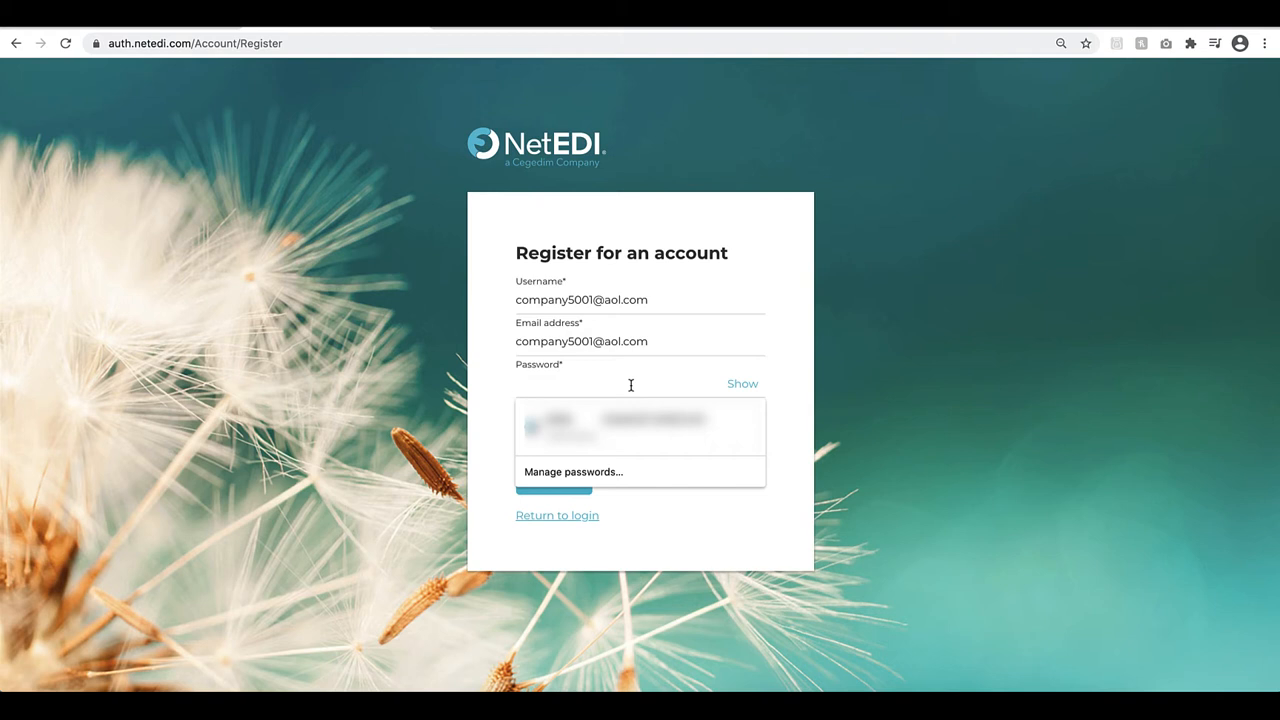
pyautogui.write('•••••')
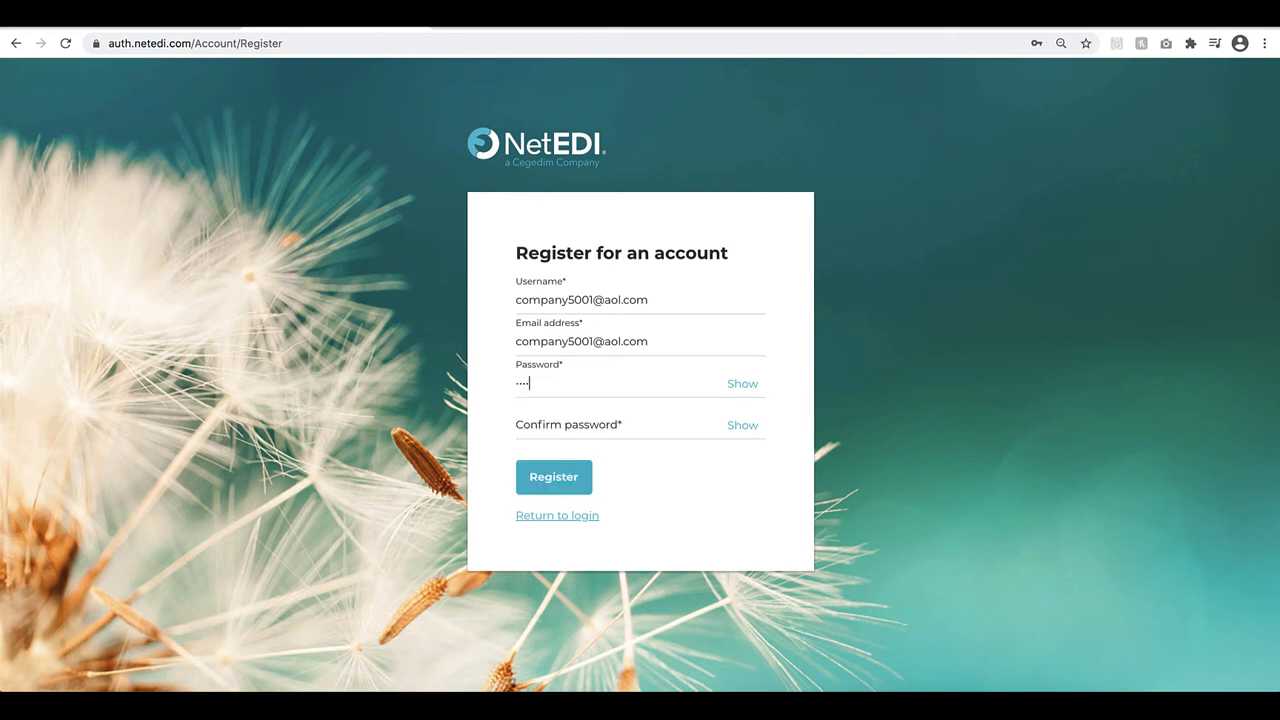
pyautogui.write('••••••')
pyautogui.click(647, 430)
pyautogui.write('••••••••••')
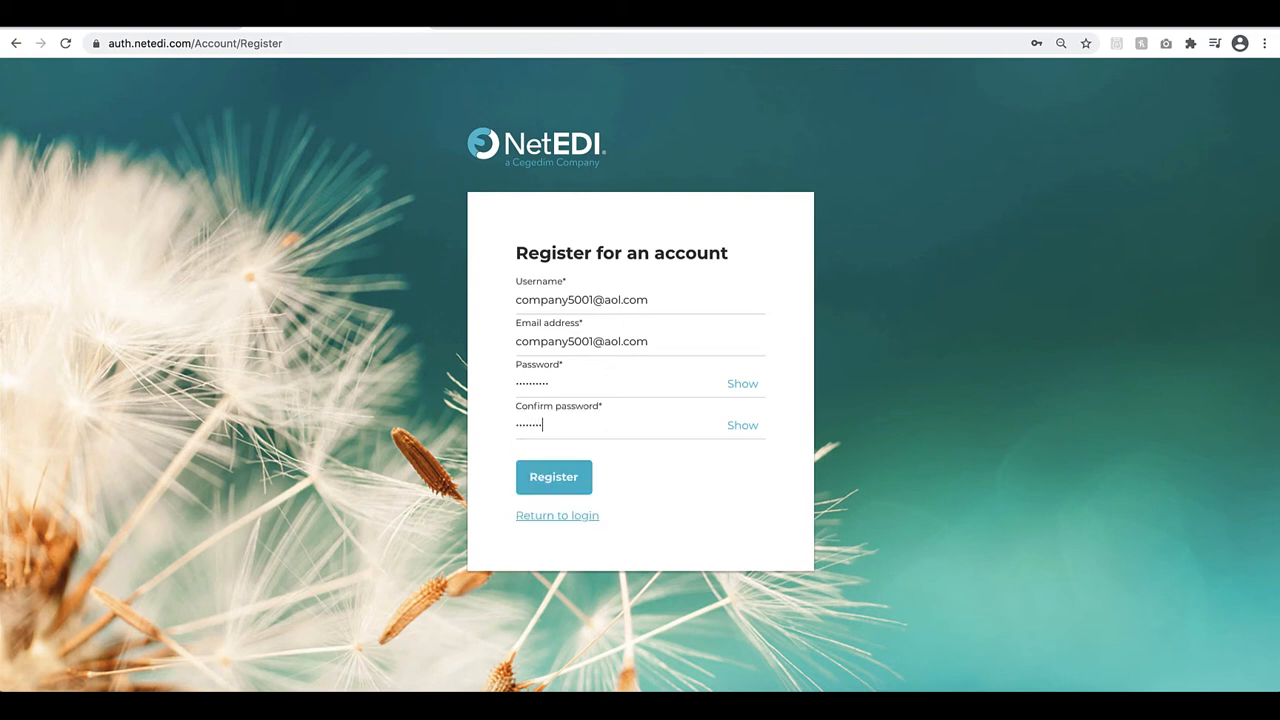
pyautogui.write('•')
pyautogui.click(575, 489)
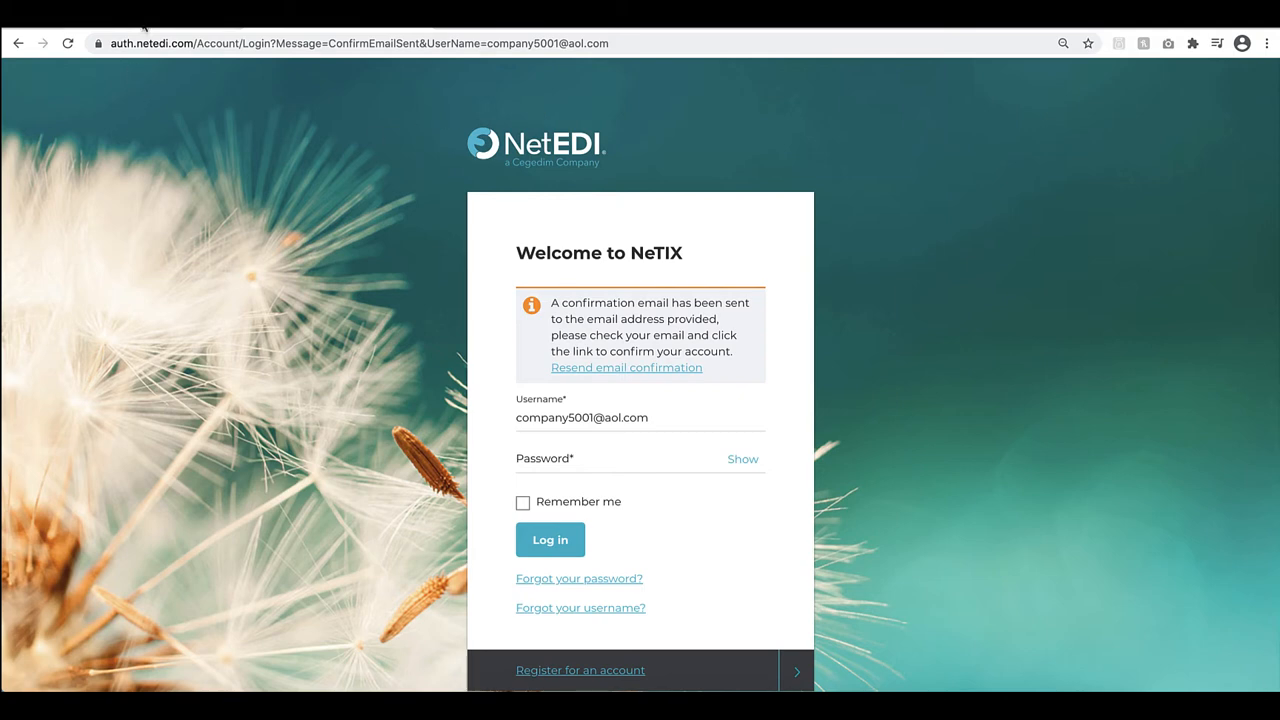
# Switch to AOL Mail, open the "Complete NeTIX registration" email and confirm the account setup from it
pyautogui.click(143, 20)
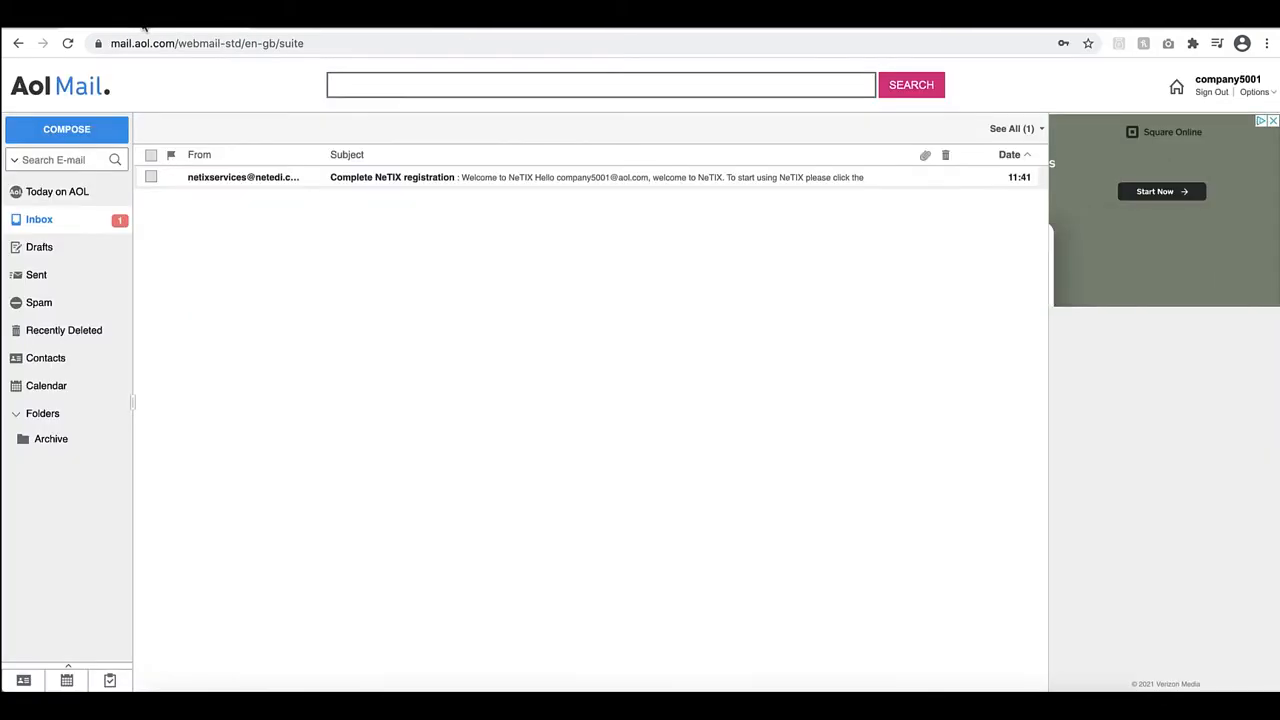
pyautogui.click(402, 180)
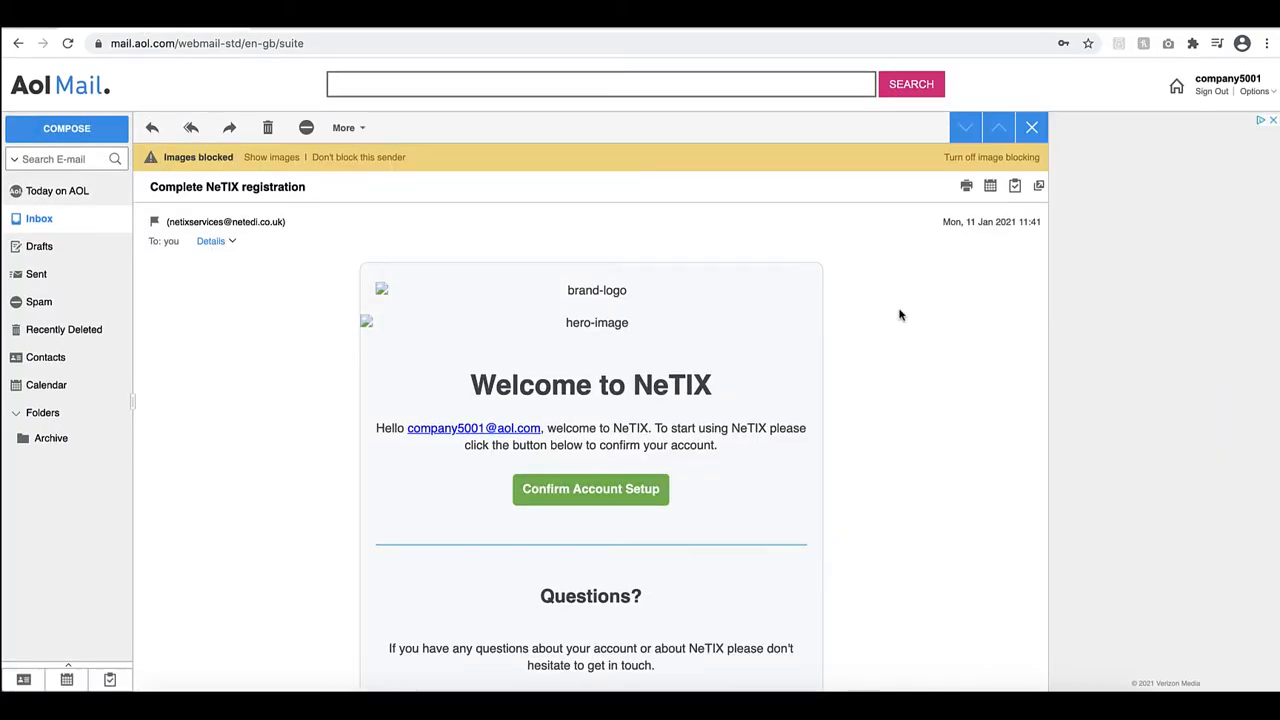
pyautogui.scroll(-1, 900, 312)
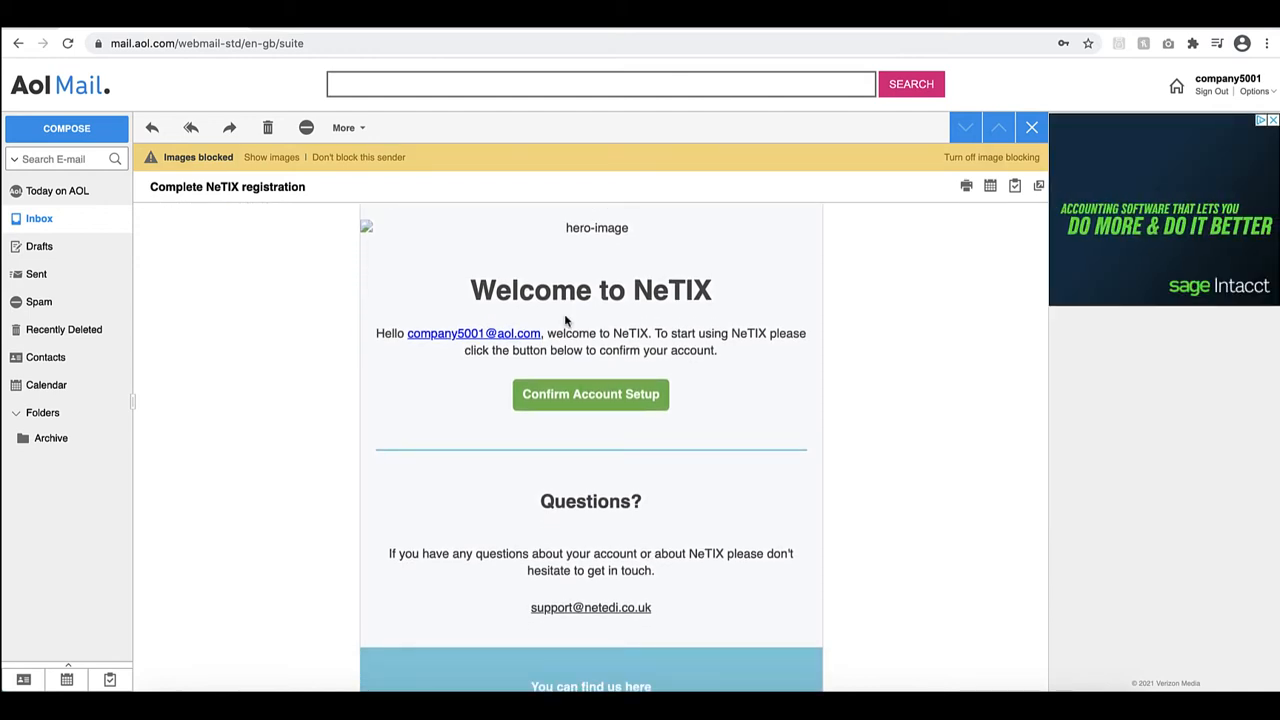
pyautogui.click(593, 397)
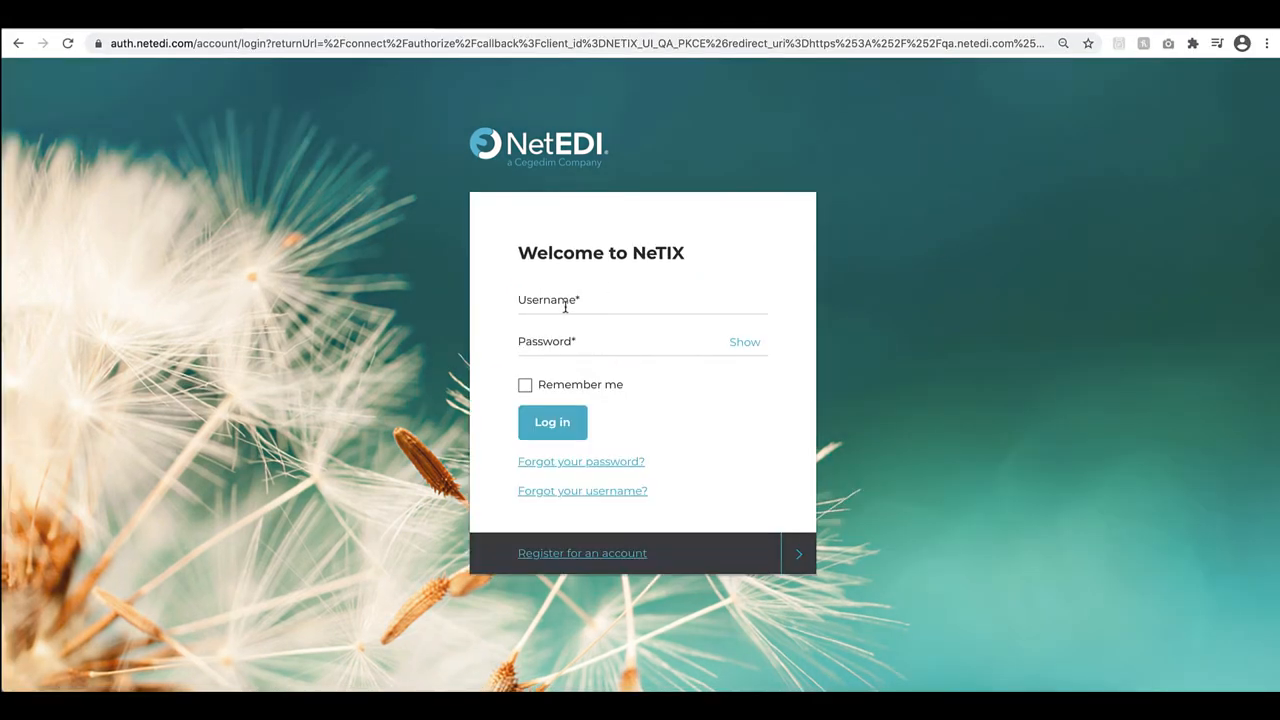
# Log in to NeTIX with the registered username and the account password
pyautogui.click(563, 302)
pyautogui.press('Tab')
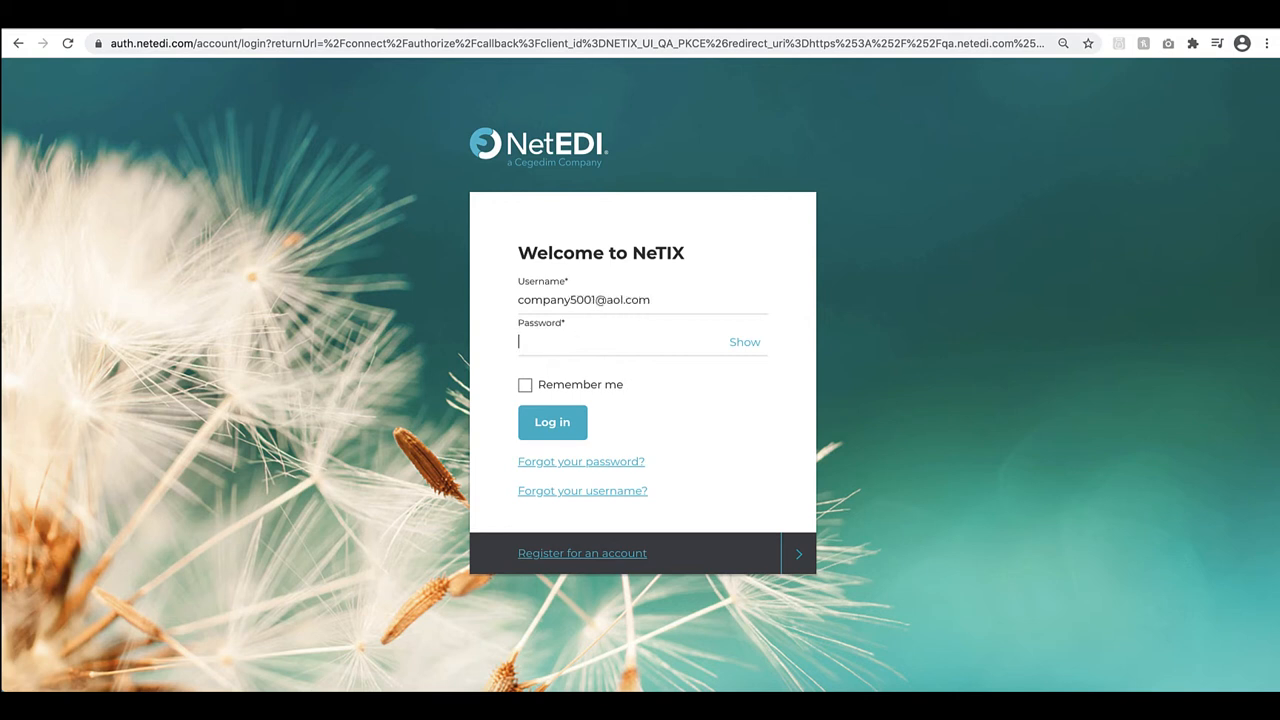
pyautogui.write('••••••••••')
pyautogui.click(545, 426)
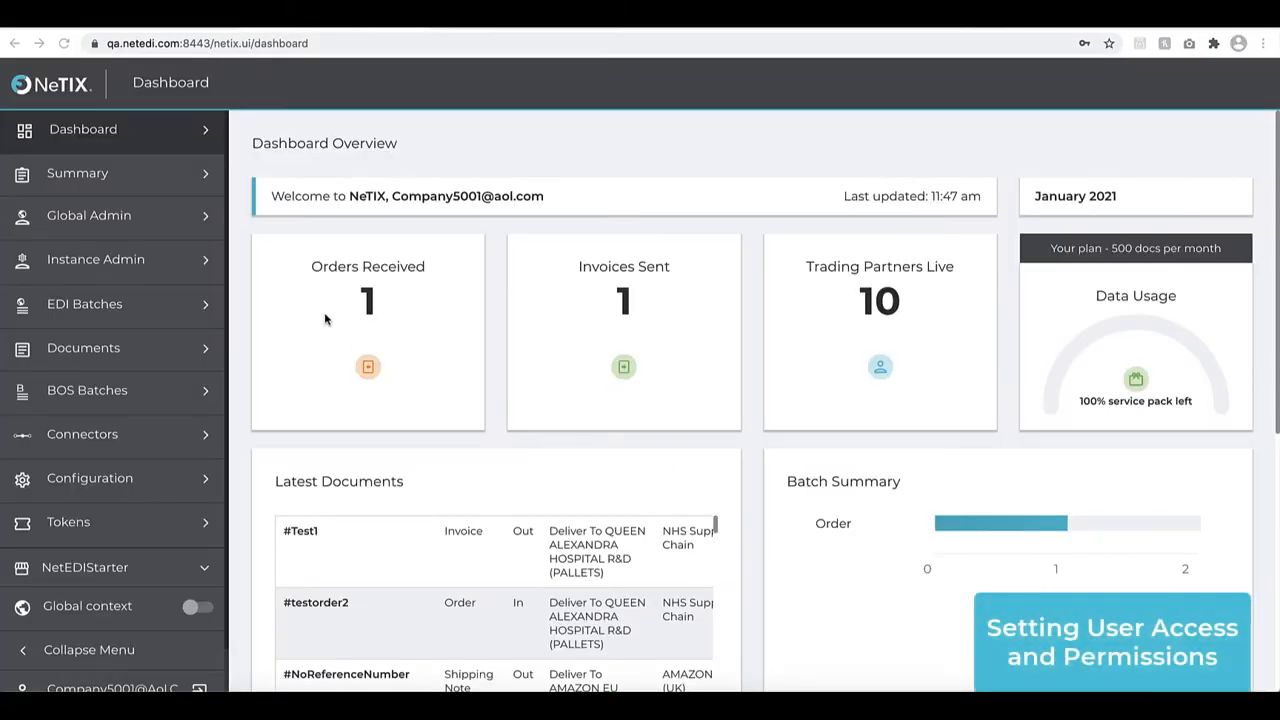
# Open the instance administration's user list and start adding a new user
pyautogui.click(130, 262)
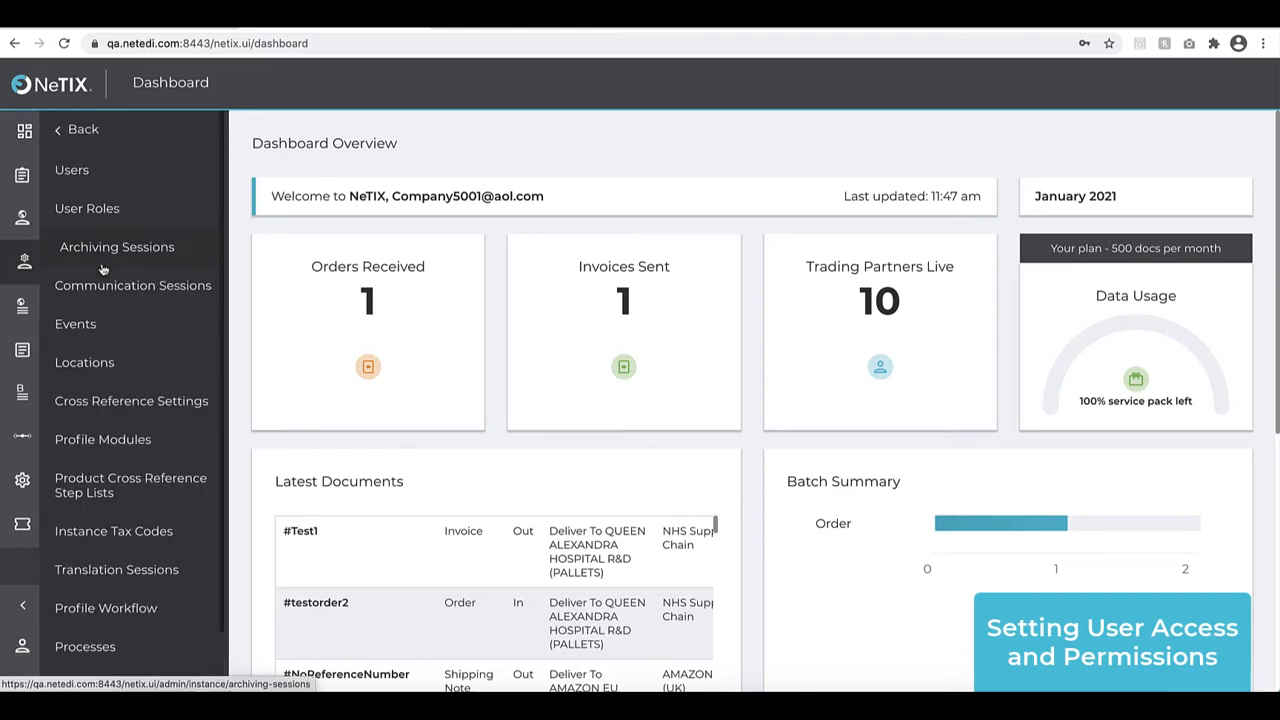
pyautogui.click(138, 174)
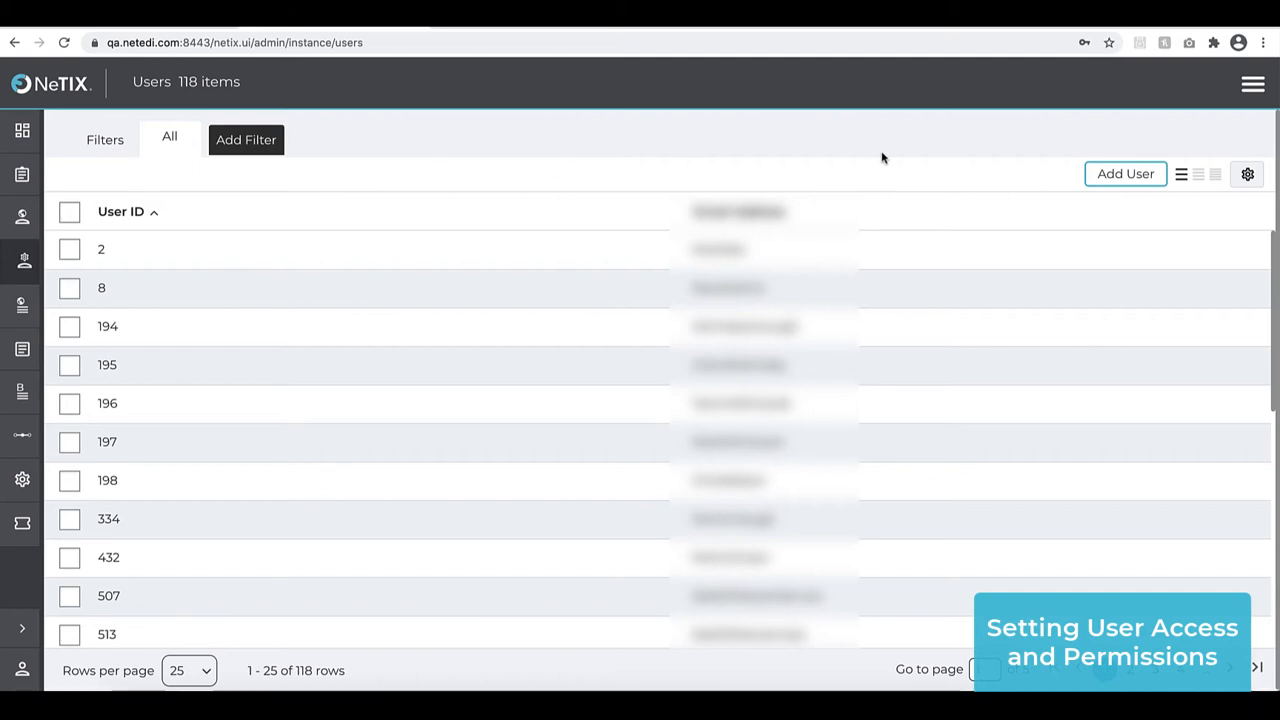
pyautogui.click(1117, 186)
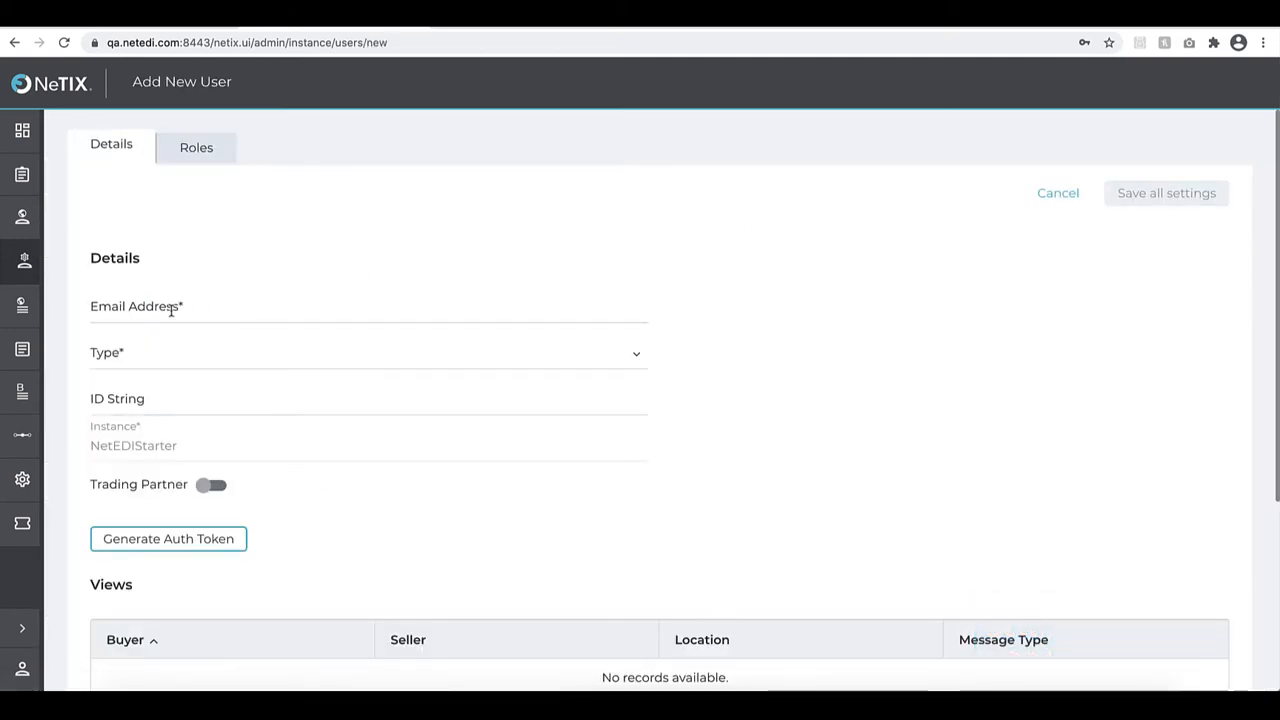
# Fill in the new user's email address and set the user type to Admin
pyautogui.click(231, 314)
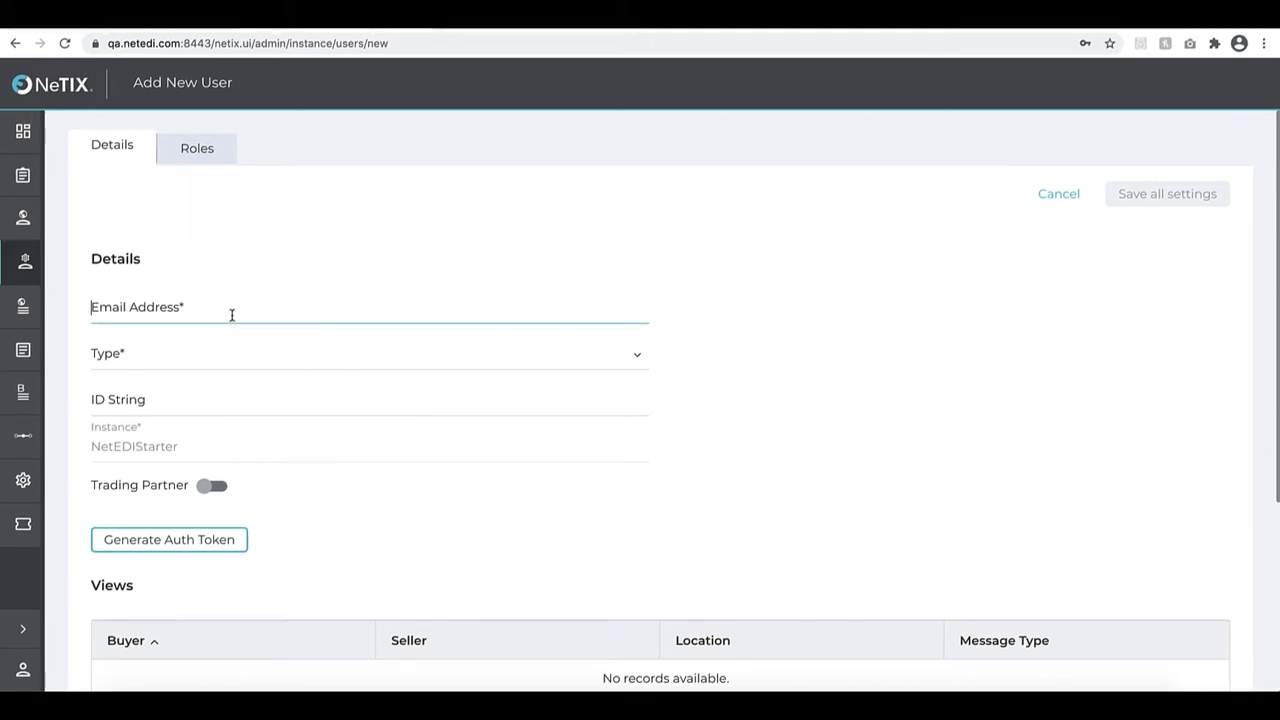
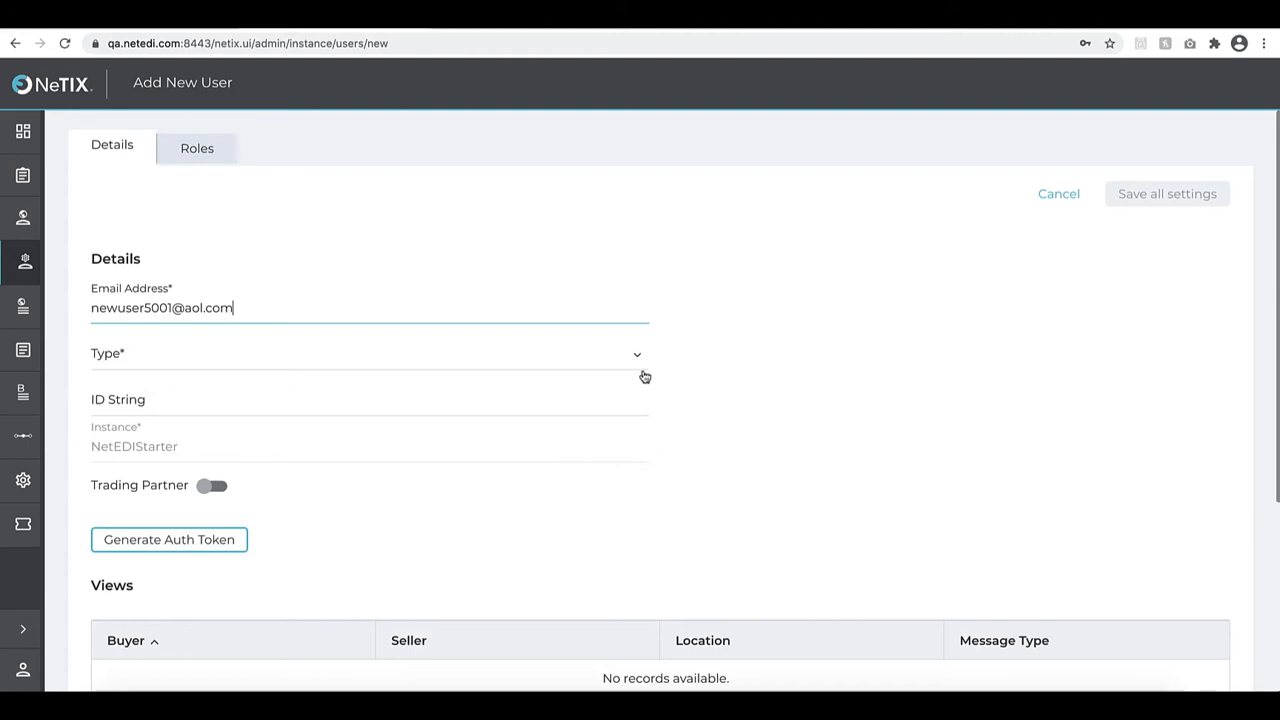
pyautogui.click(638, 362)
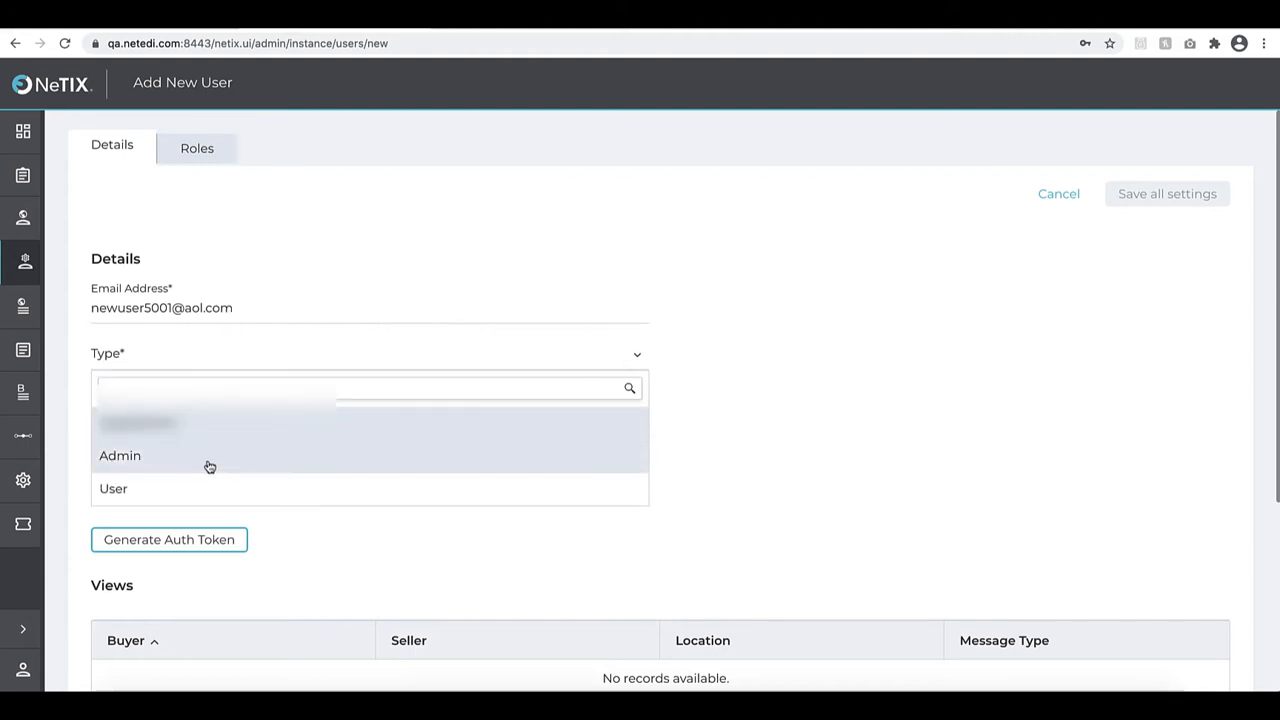
pyautogui.click(209, 467)
# Add a row to the user's Views with Demo Buyer as the seller
pyautogui.scroll(-1, 813, 469)
pyautogui.scroll(-1, 813, 476)
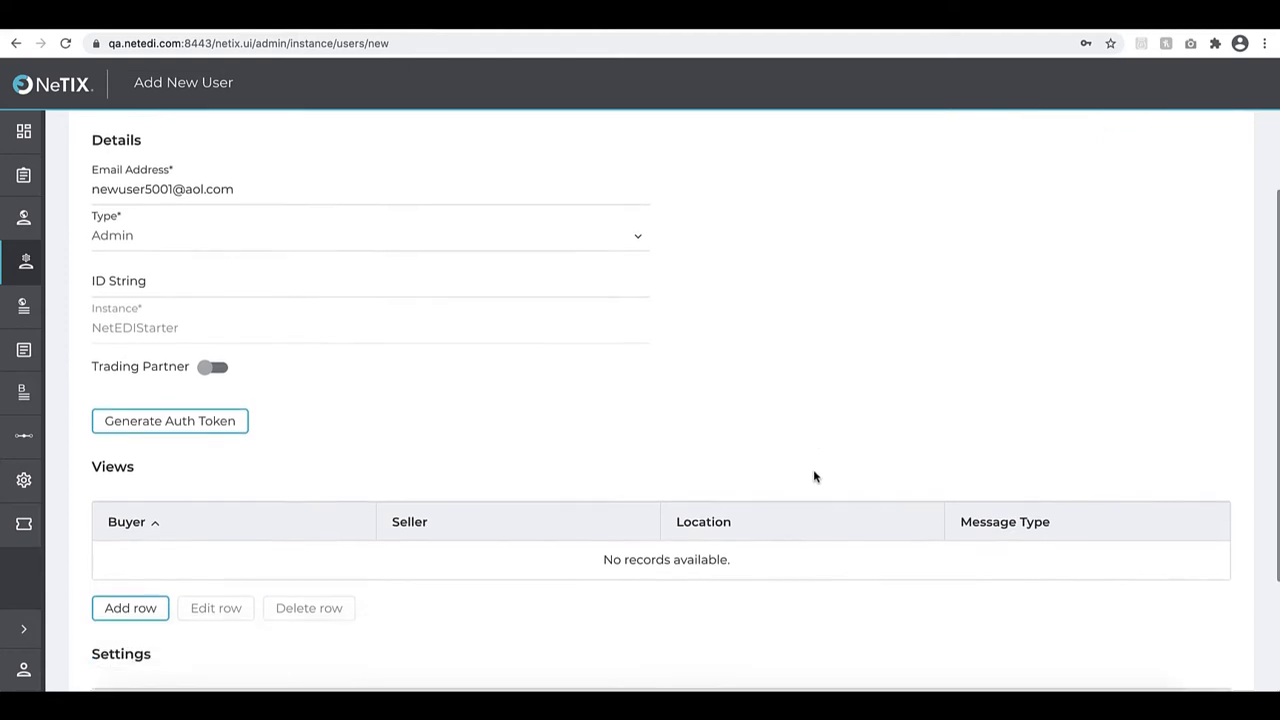
pyautogui.scroll(-2, 813, 476)
pyautogui.click(126, 522)
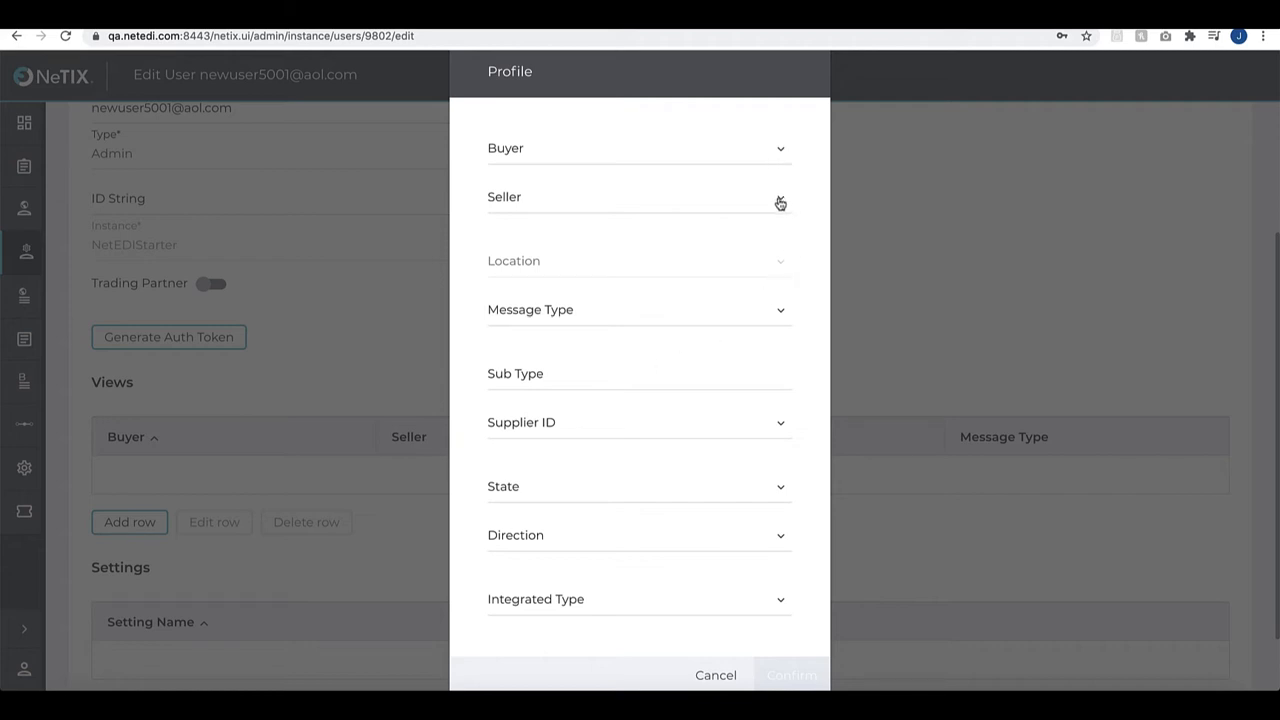
pyautogui.click(780, 203)
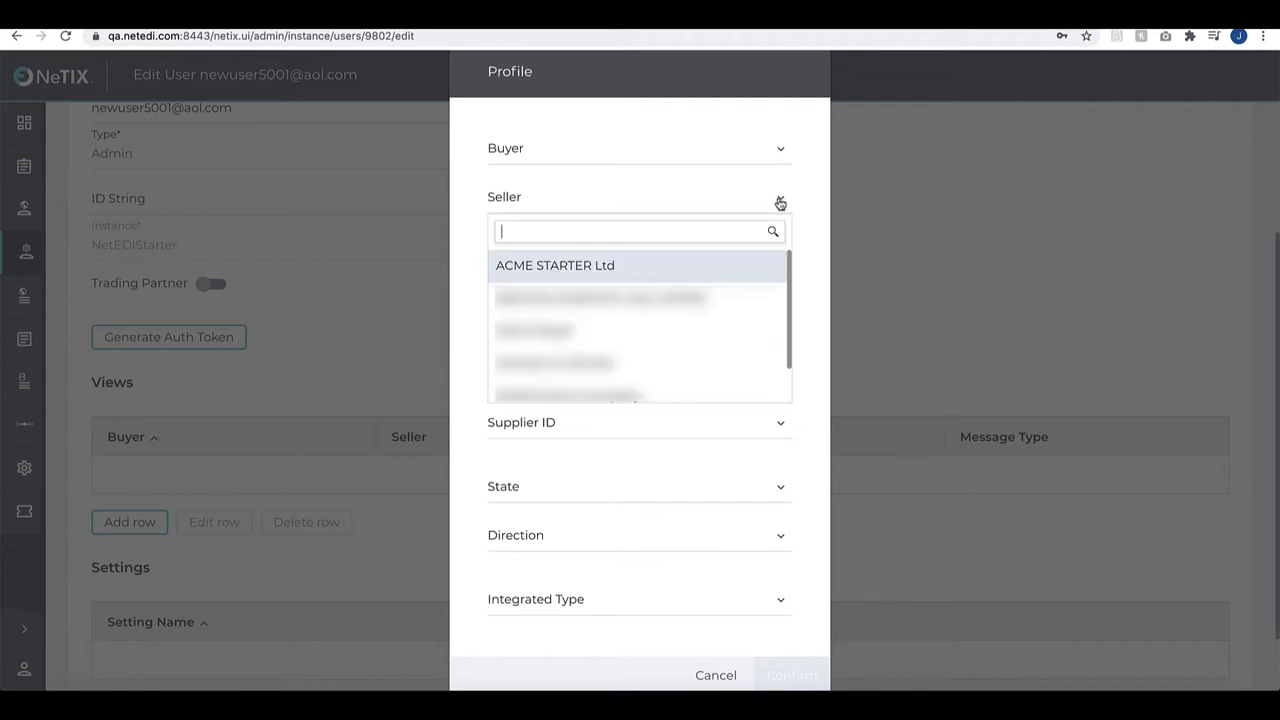
pyautogui.click(623, 341)
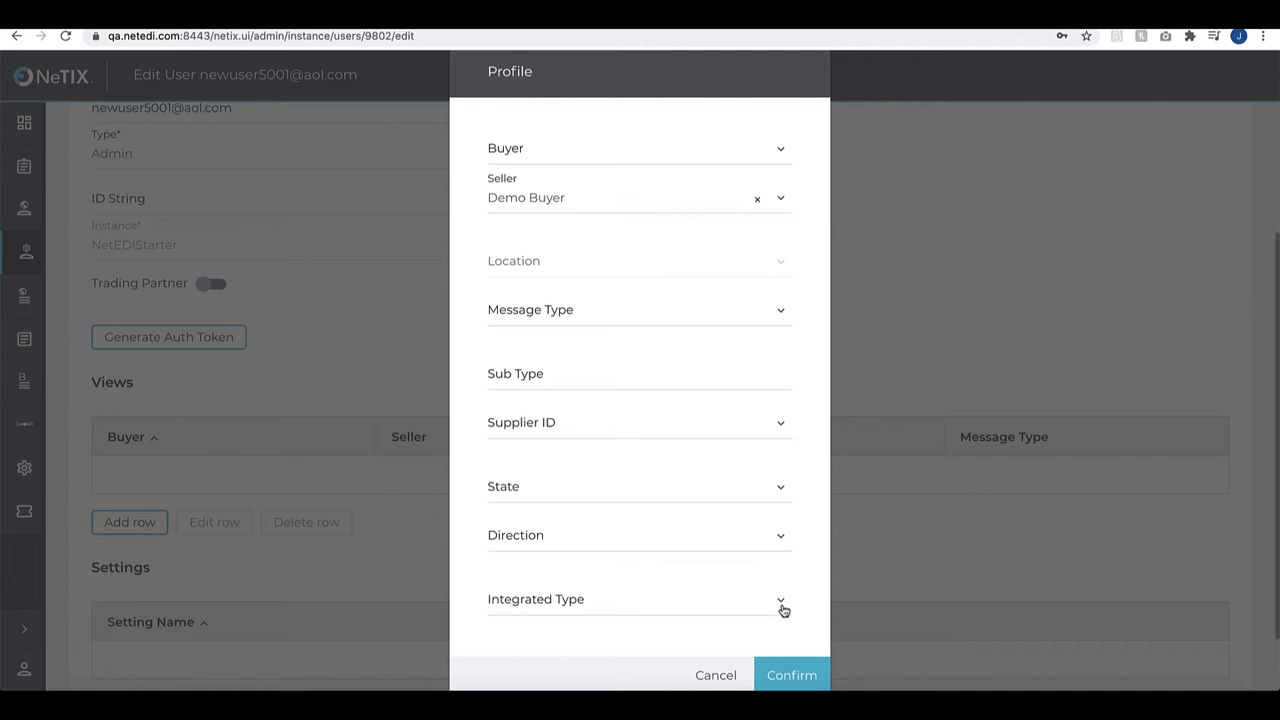
pyautogui.click(781, 676)
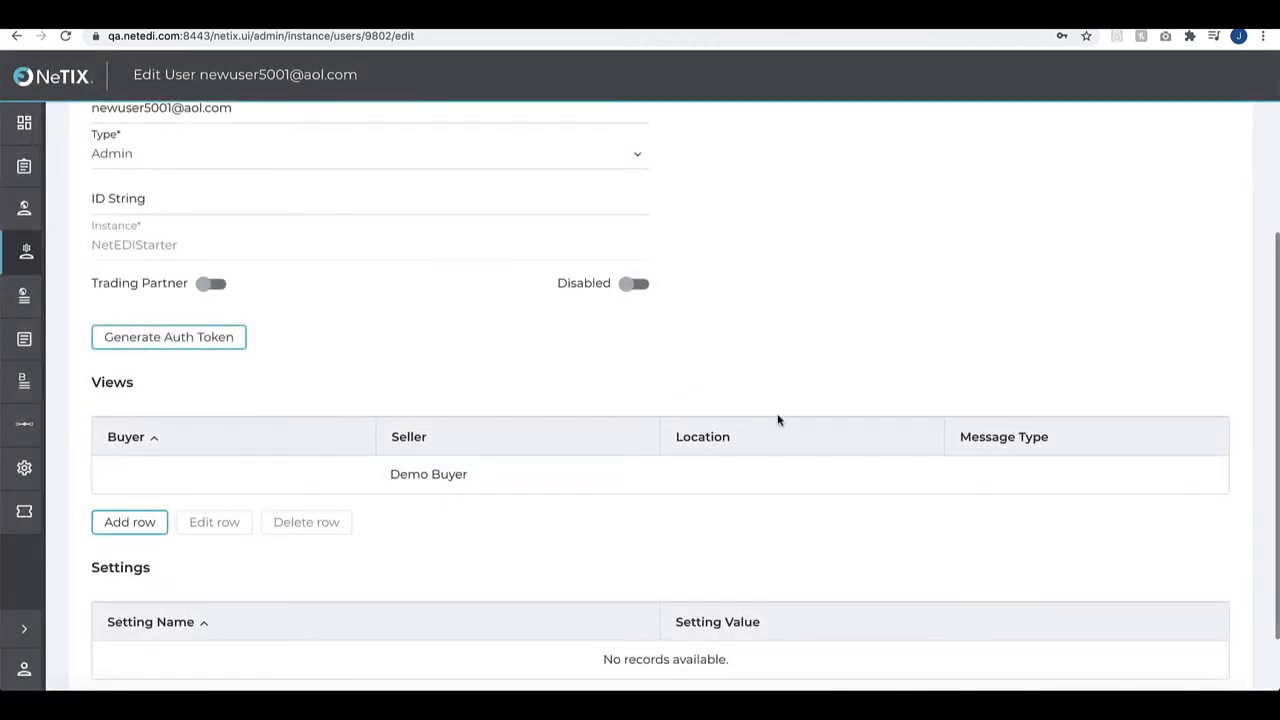
# Assign the User Admin role to the new user and save all settings
pyautogui.scroll(3, 778, 415)
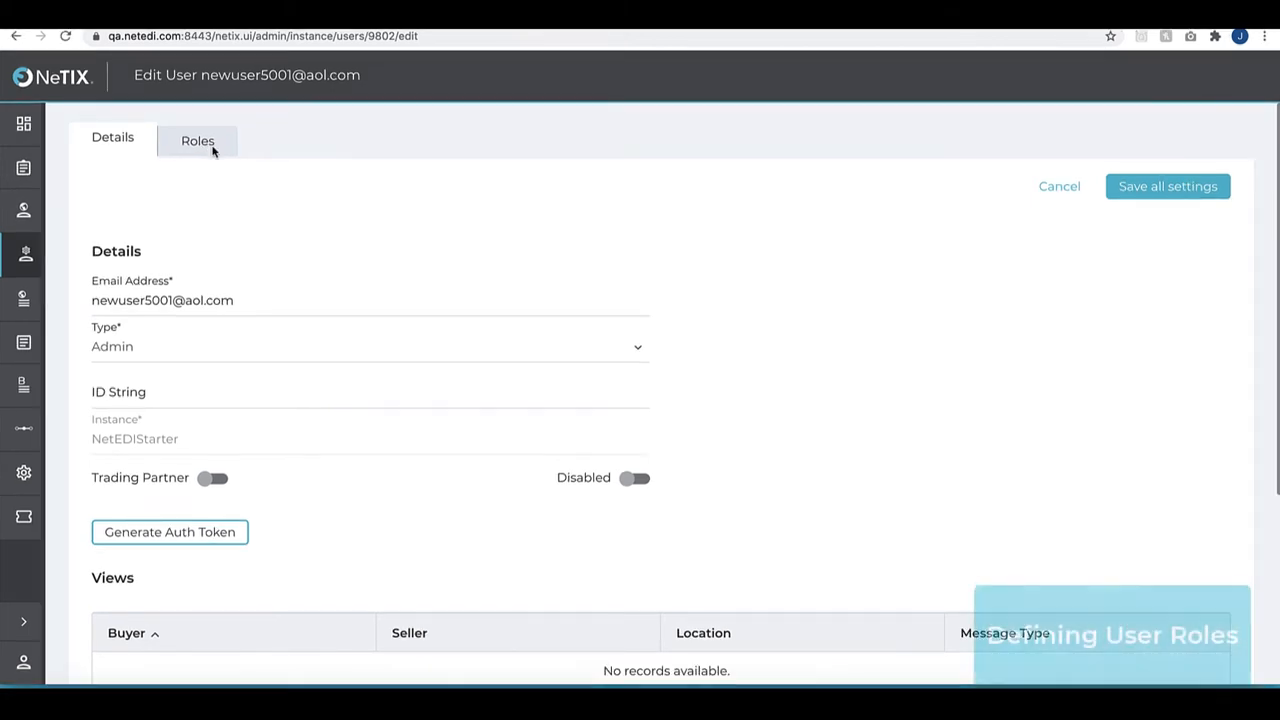
pyautogui.click(212, 150)
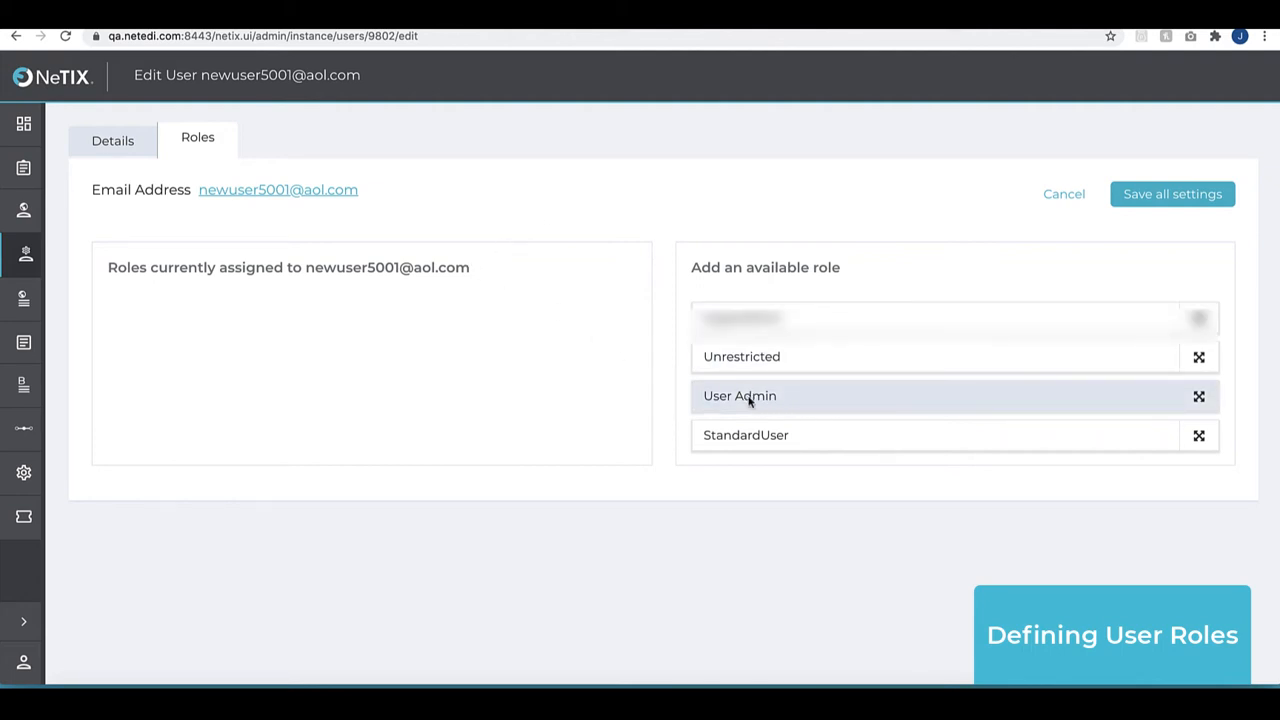
pyautogui.moveTo(749, 397); pyautogui.dragTo(251, 334)
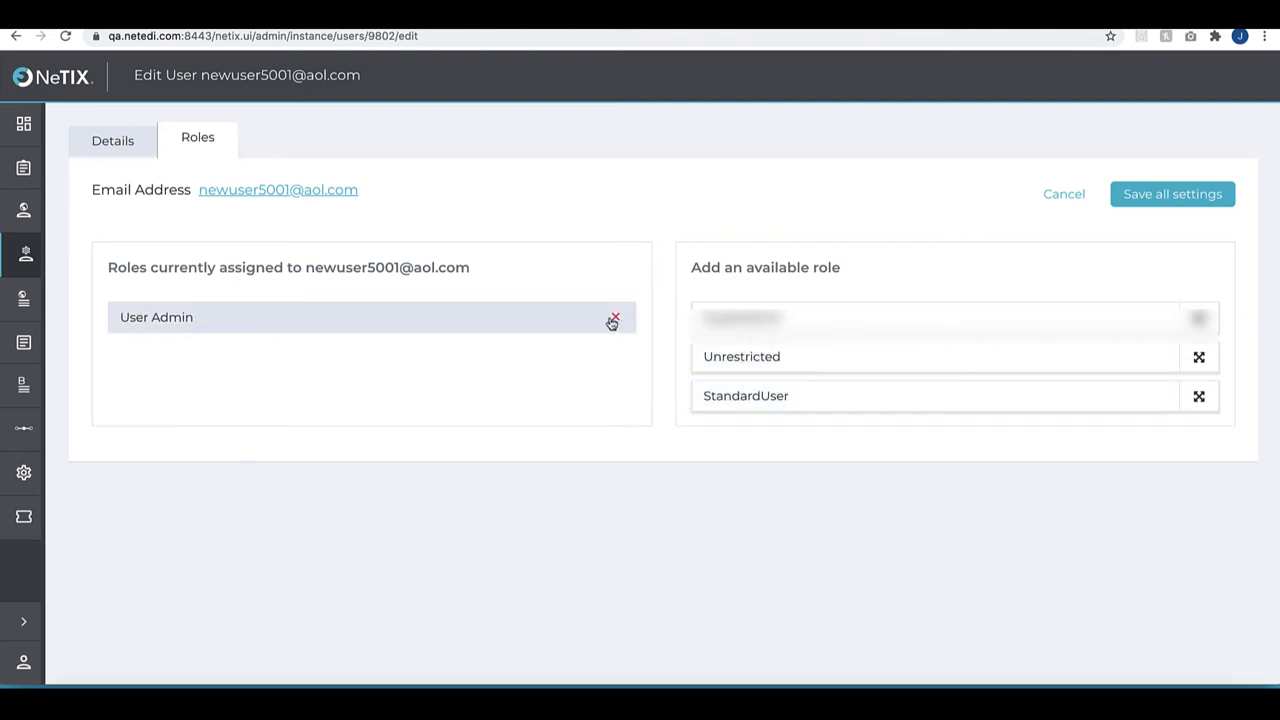
pyautogui.click(1199, 198)
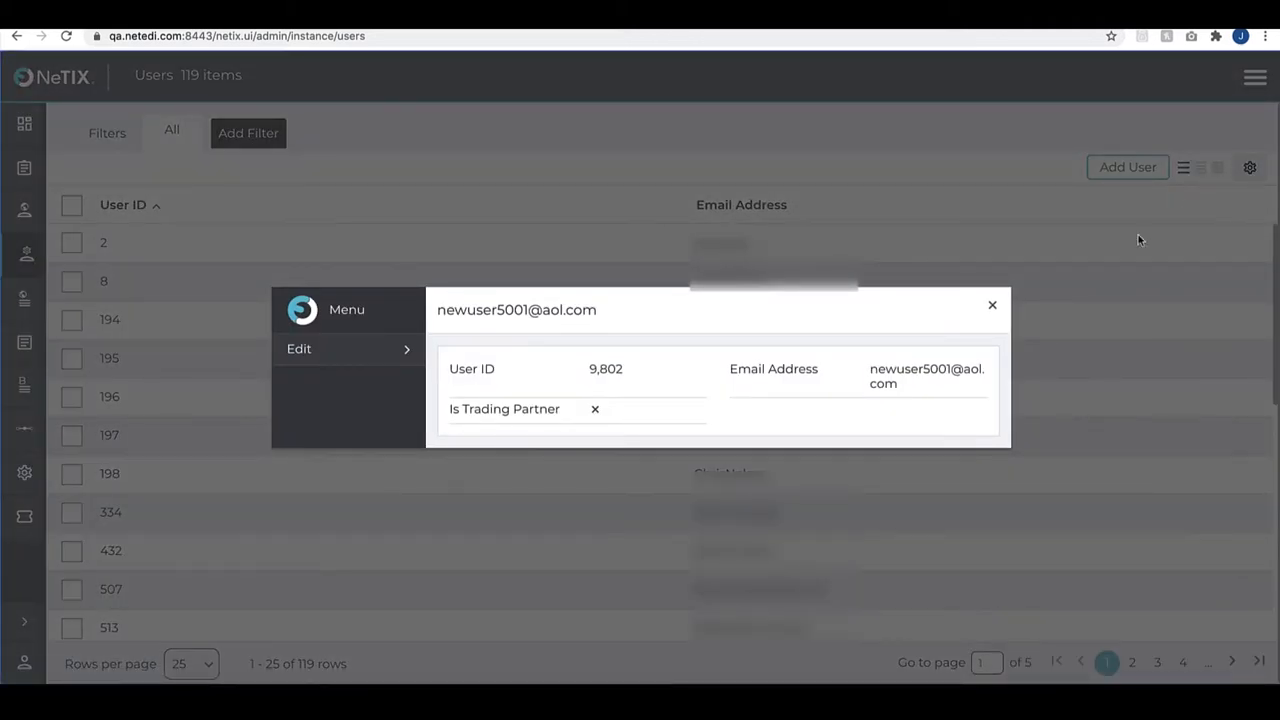
# Close the new user's summary window and log out of the account
pyautogui.click(991, 305)
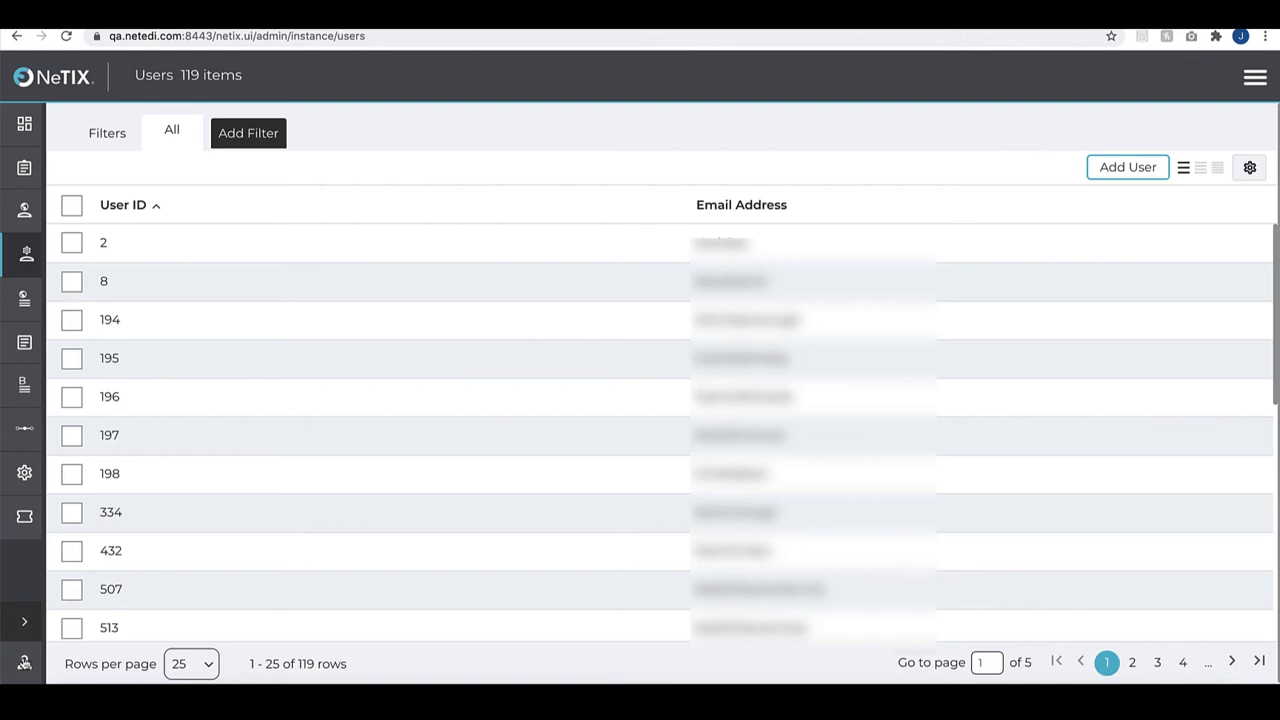
pyautogui.click(25, 619)
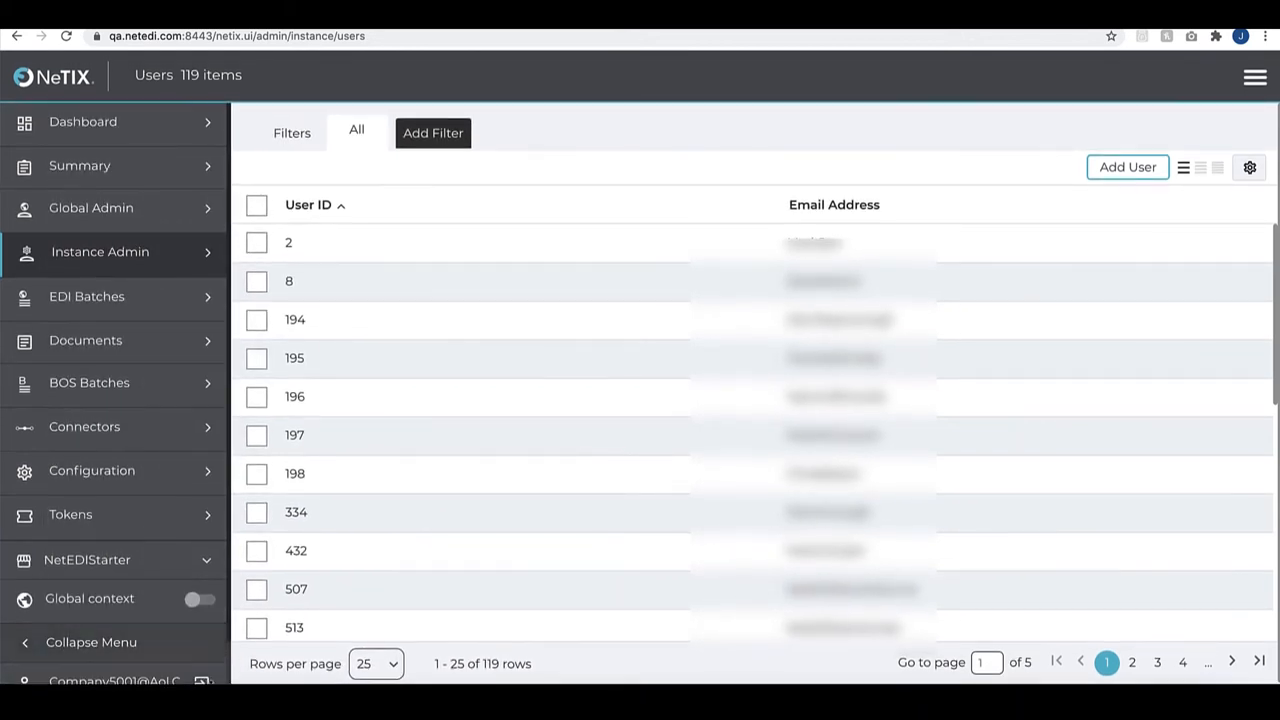
pyautogui.scroll(-1, 120, 650)
pyautogui.click(204, 640)
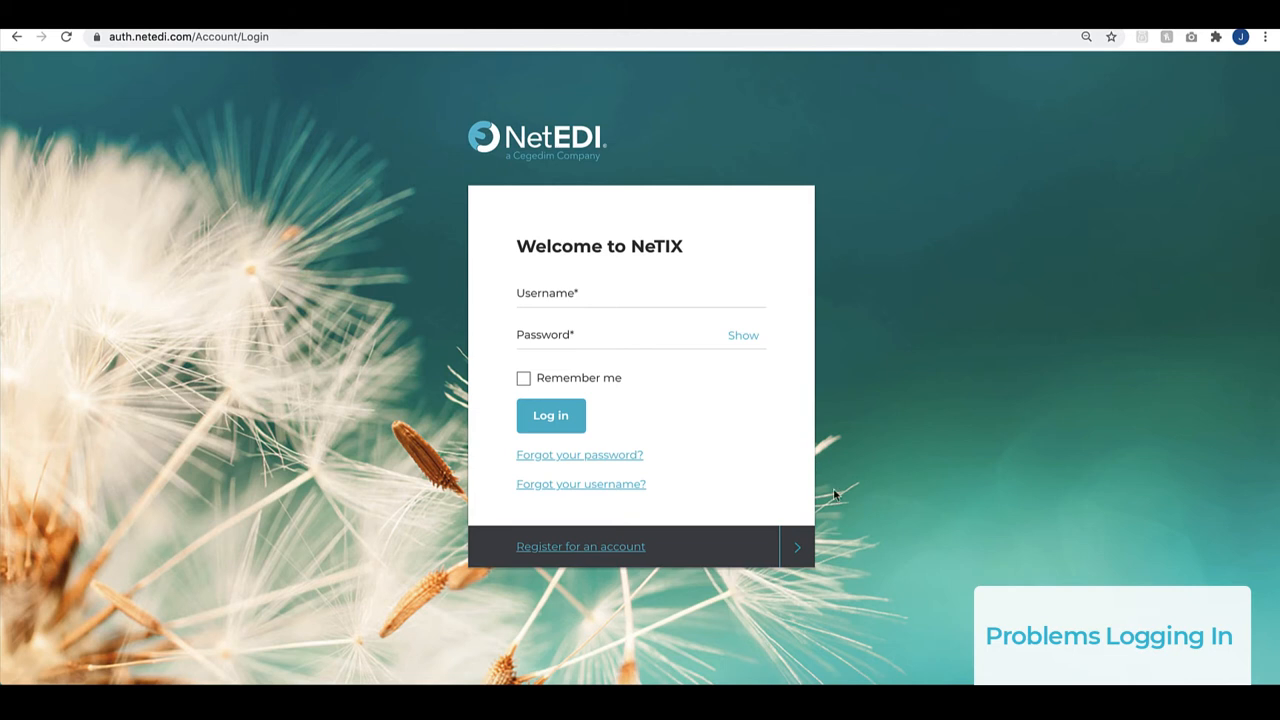
# Request a password reset by submitting the account's username on the forgotten password form
pyautogui.click(618, 458)
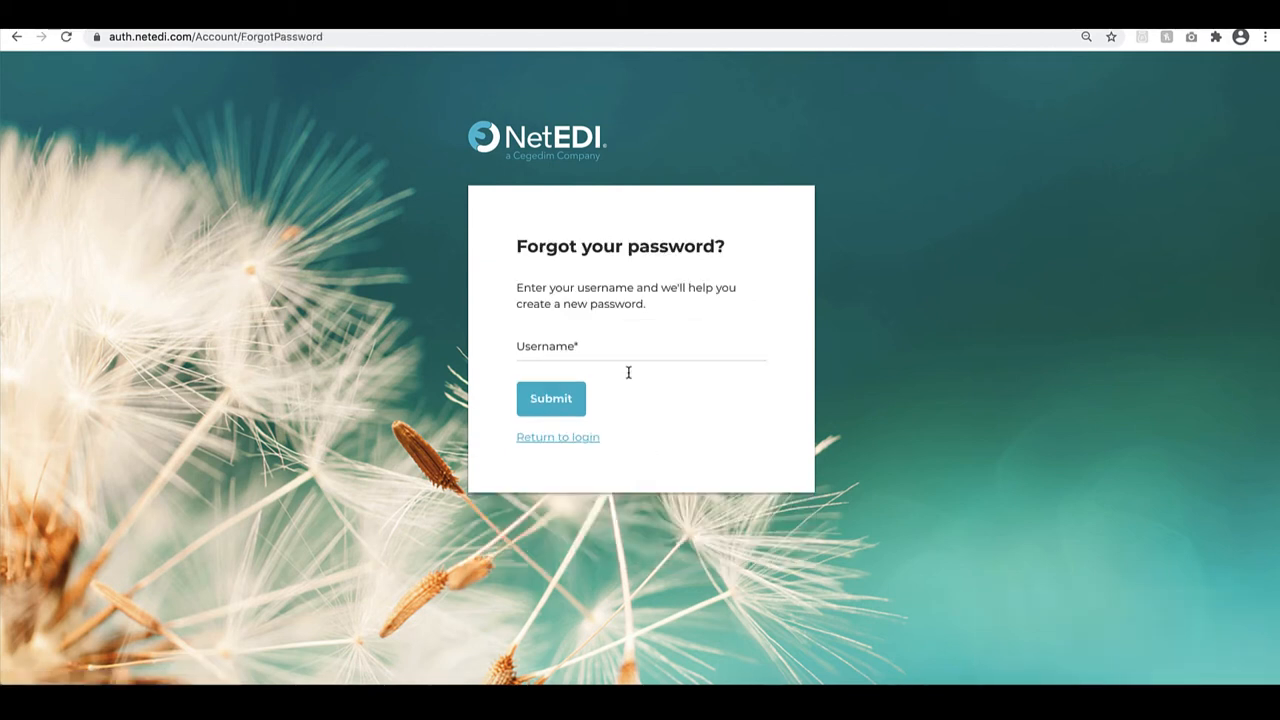
pyautogui.click(614, 351)
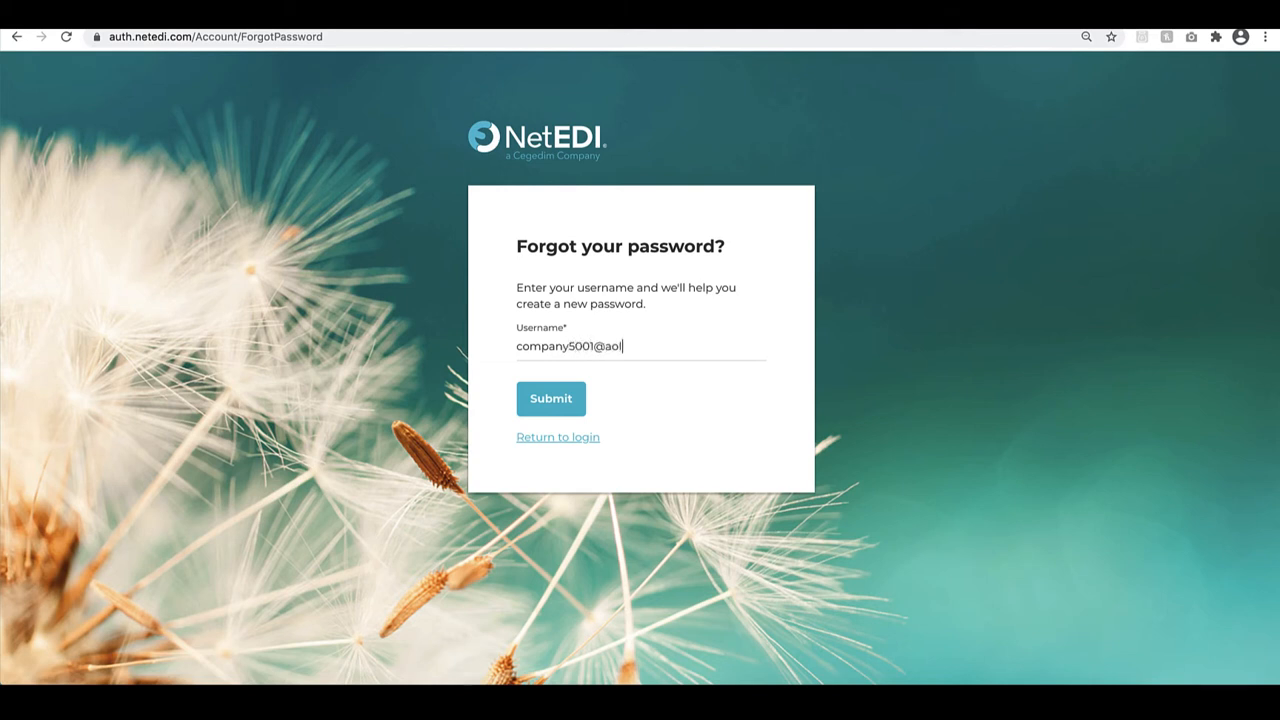
pyautogui.click(566, 408)
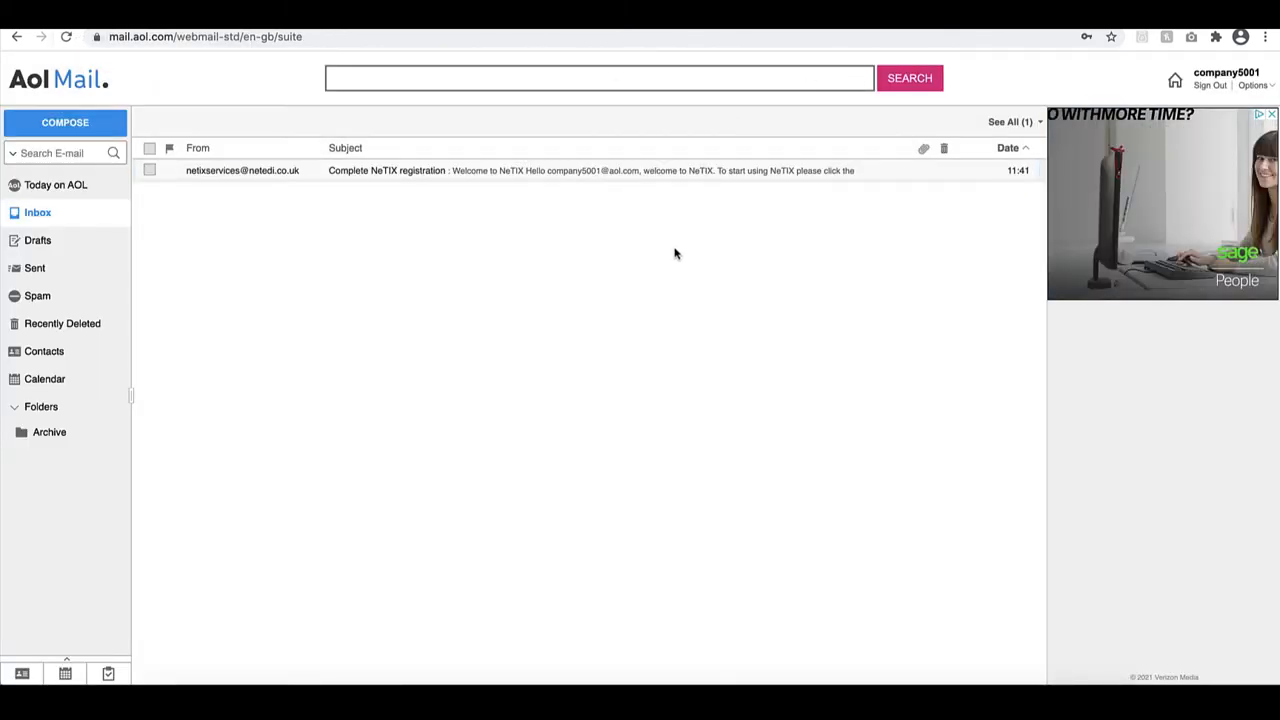
# Refresh the AOL Mail inbox, open the Reset Password message and follow its reset link
pyautogui.press('super+r')
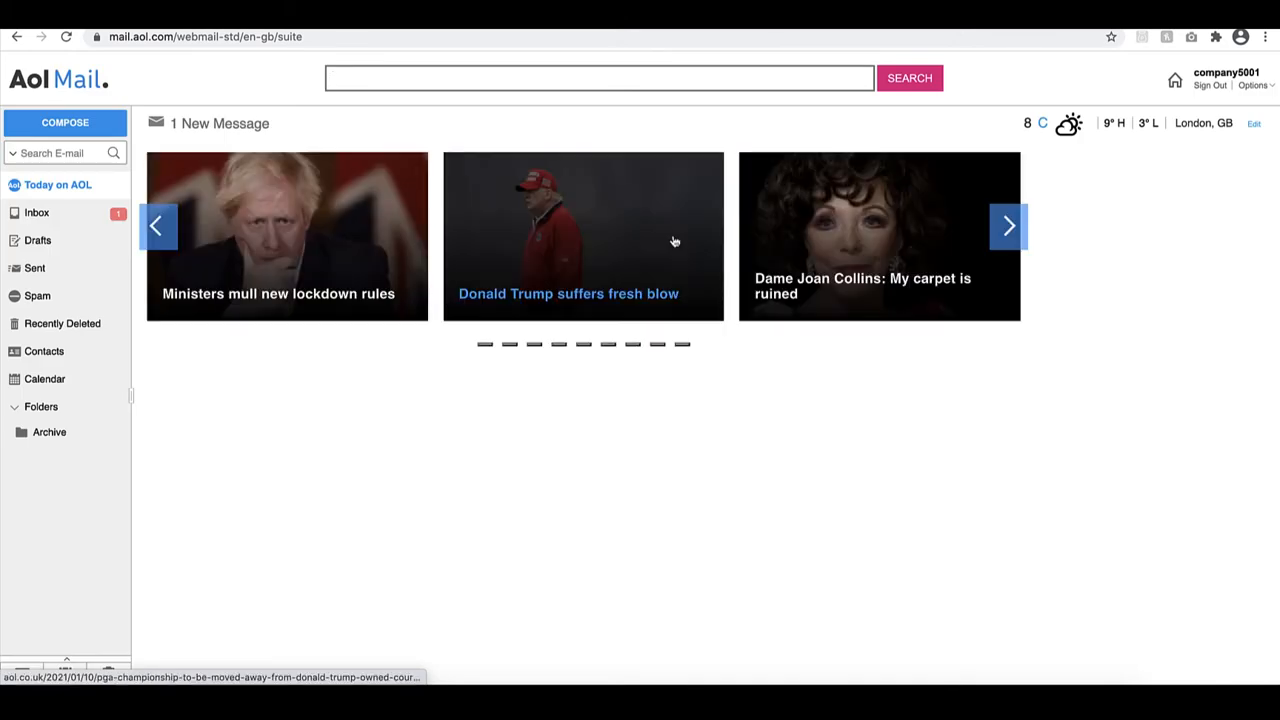
pyautogui.click(35, 215)
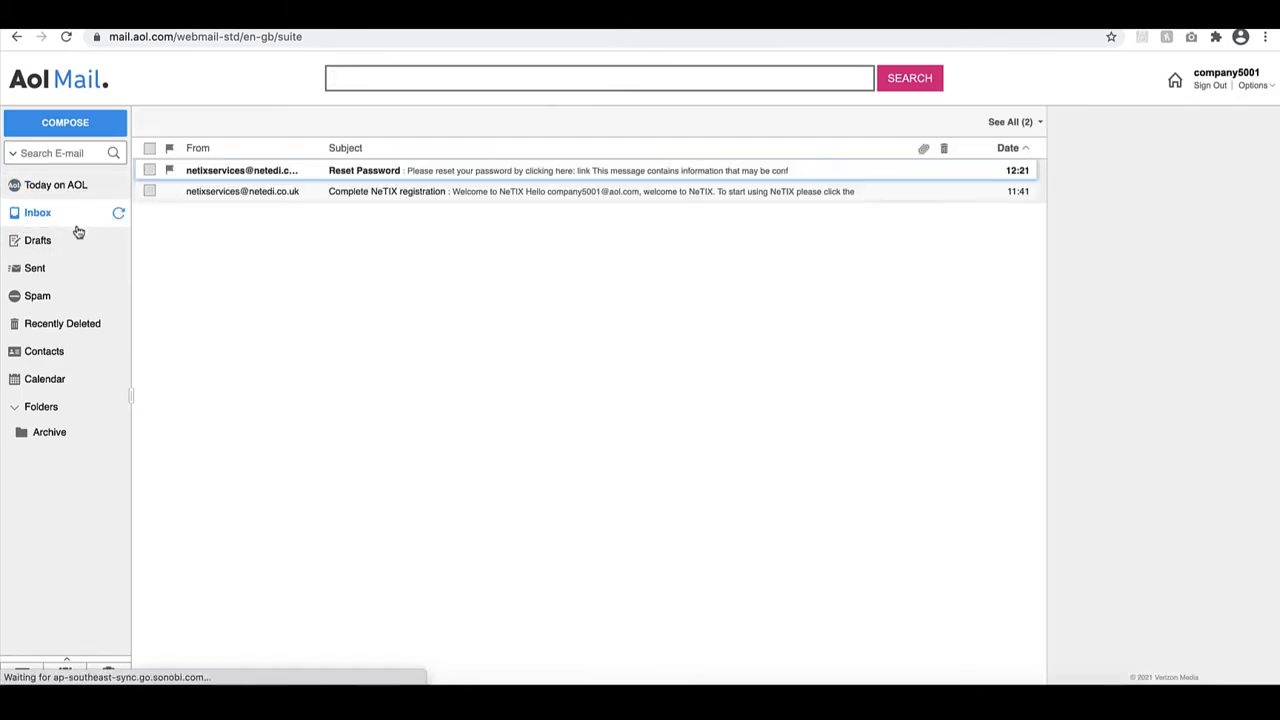
pyautogui.click(486, 177)
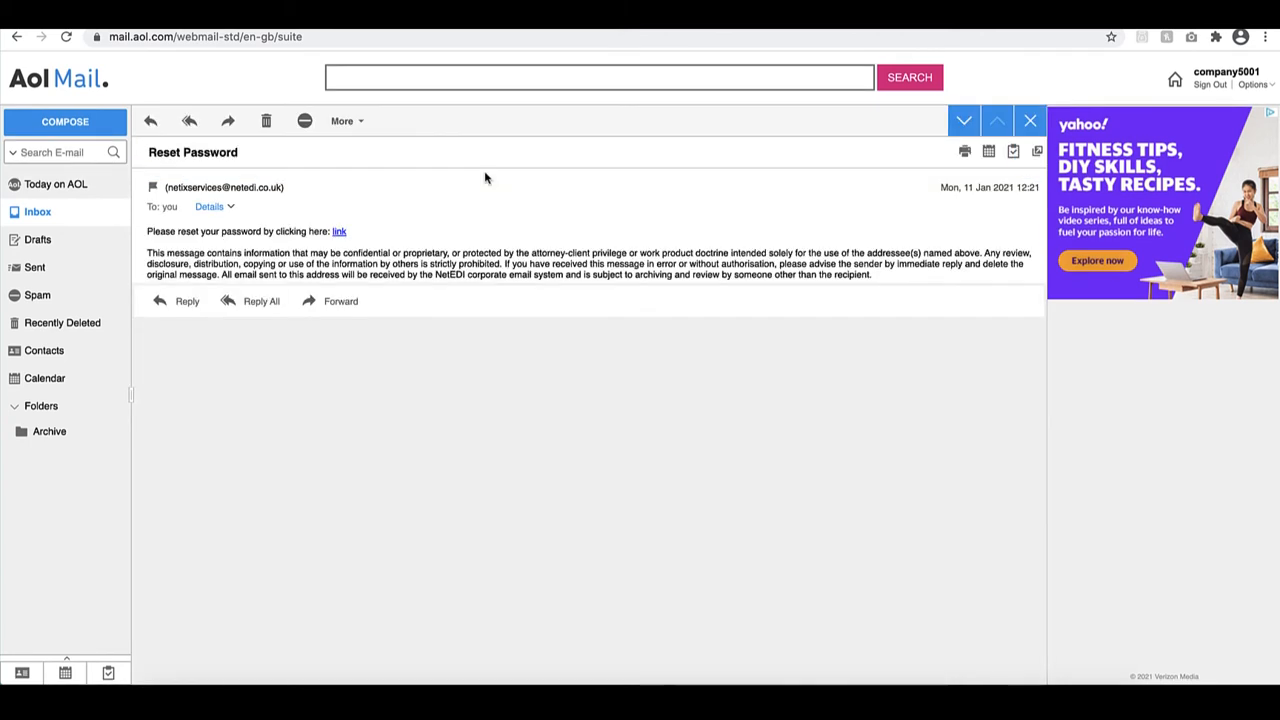
pyautogui.click(338, 233)
# Enter and confirm the new account password, submit the reset, and return to the login page
pyautogui.click(607, 288)
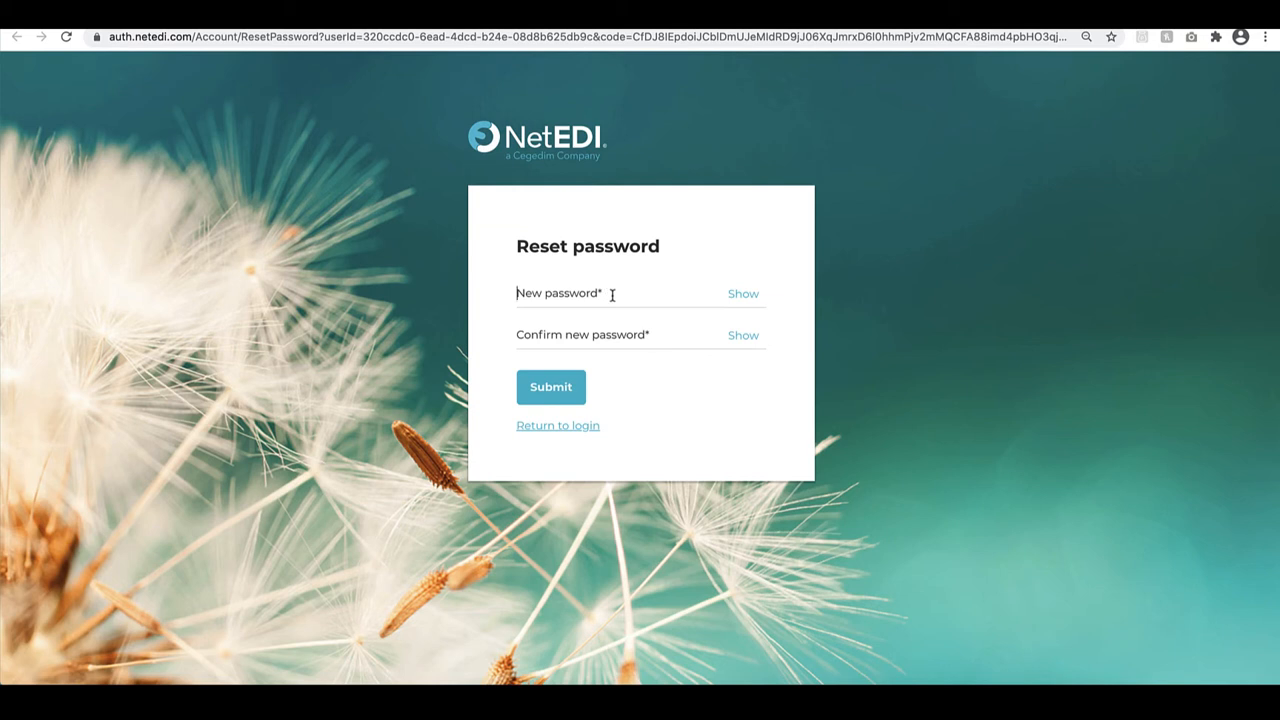
pyautogui.write('a')
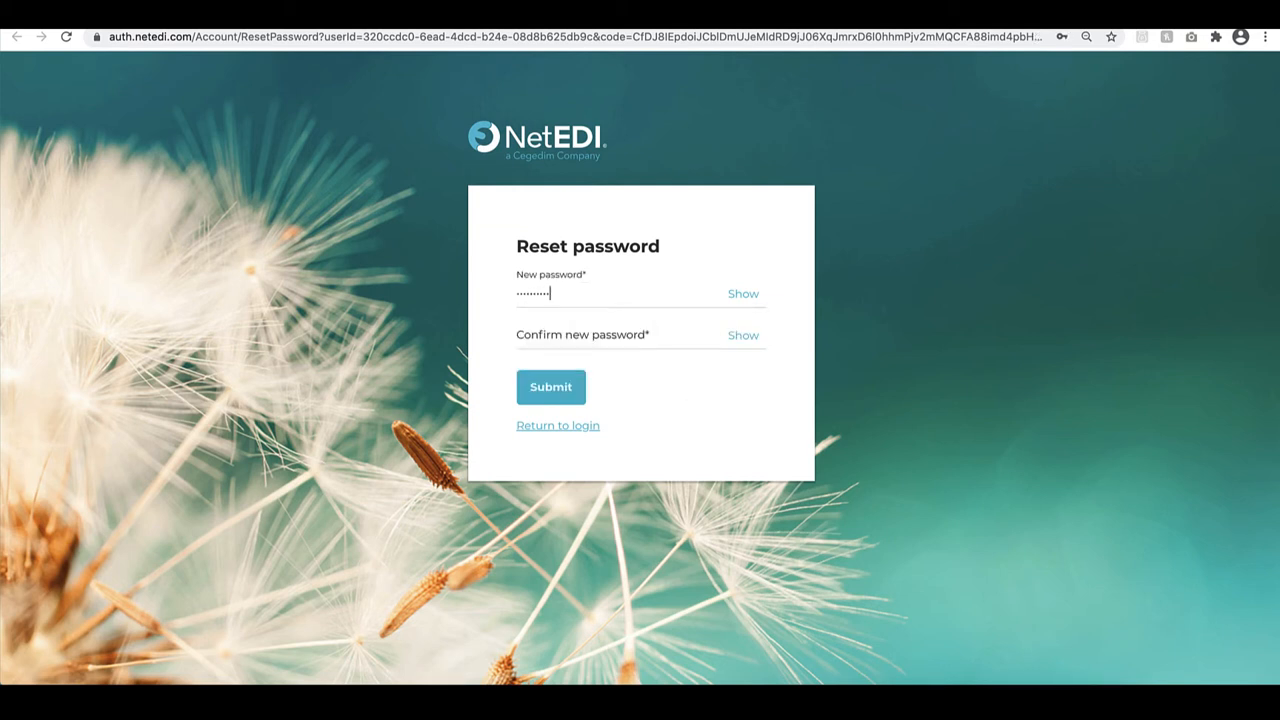
pyautogui.write('a')
pyautogui.click(623, 337)
pyautogui.write('a')
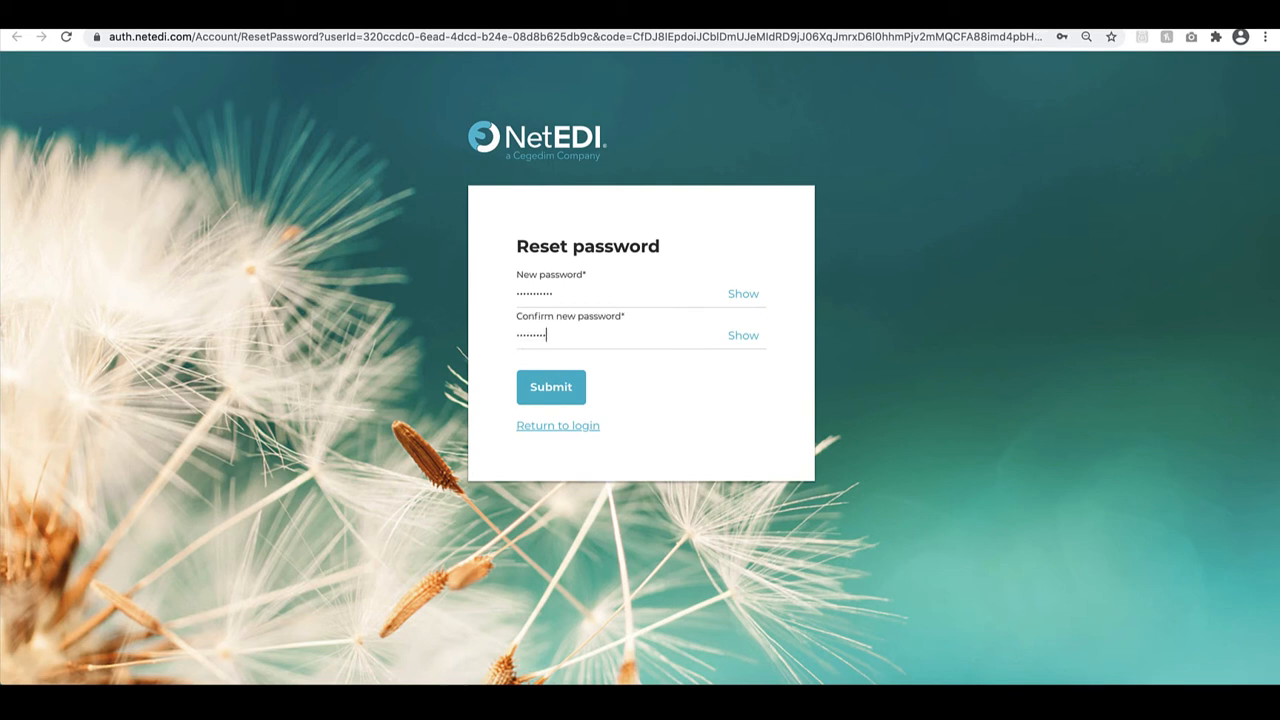
pyautogui.write('a')
pyautogui.click(555, 400)
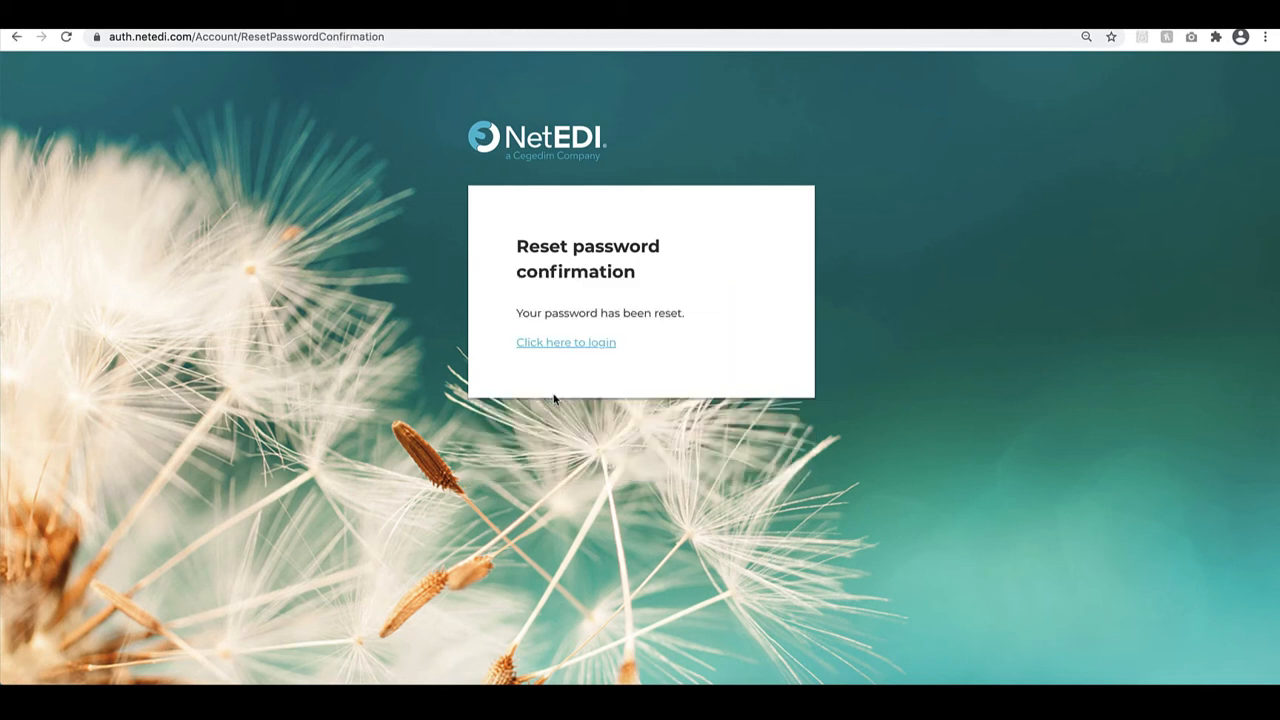
pyautogui.click(569, 346)
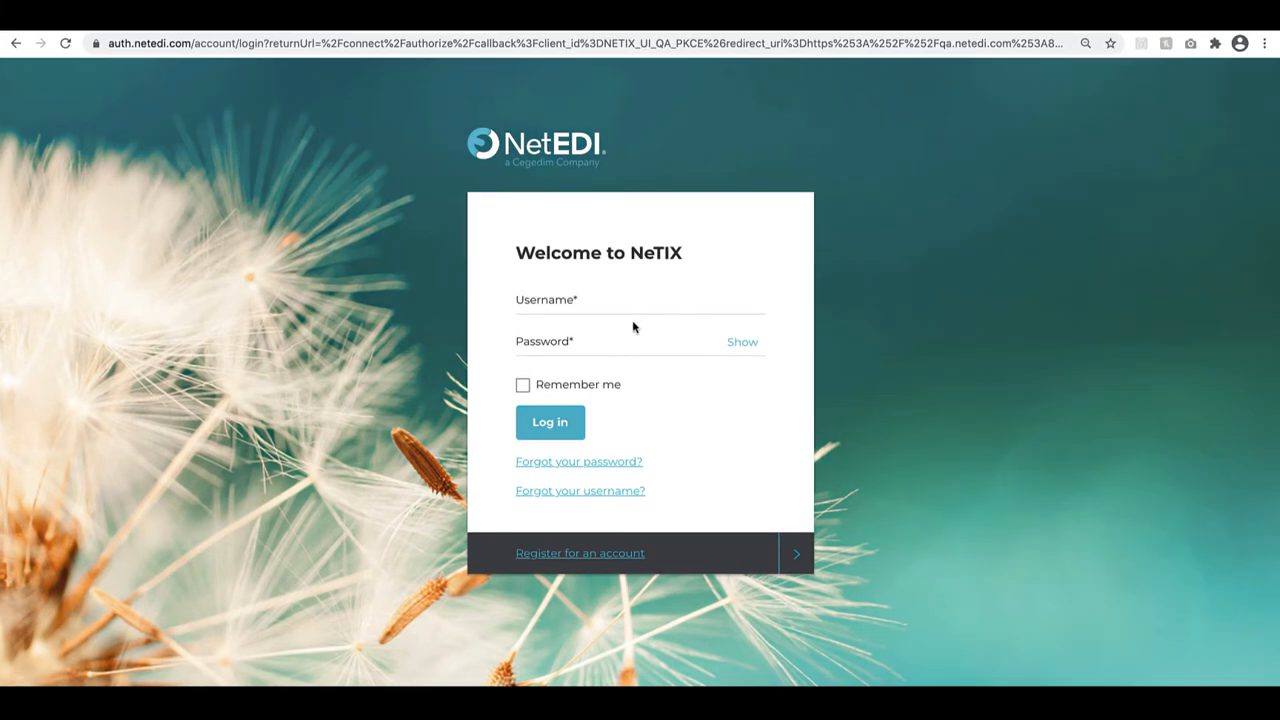
# Request a username reminder by submitting the account's email address on the forgotten username form
pyautogui.click(580, 493)
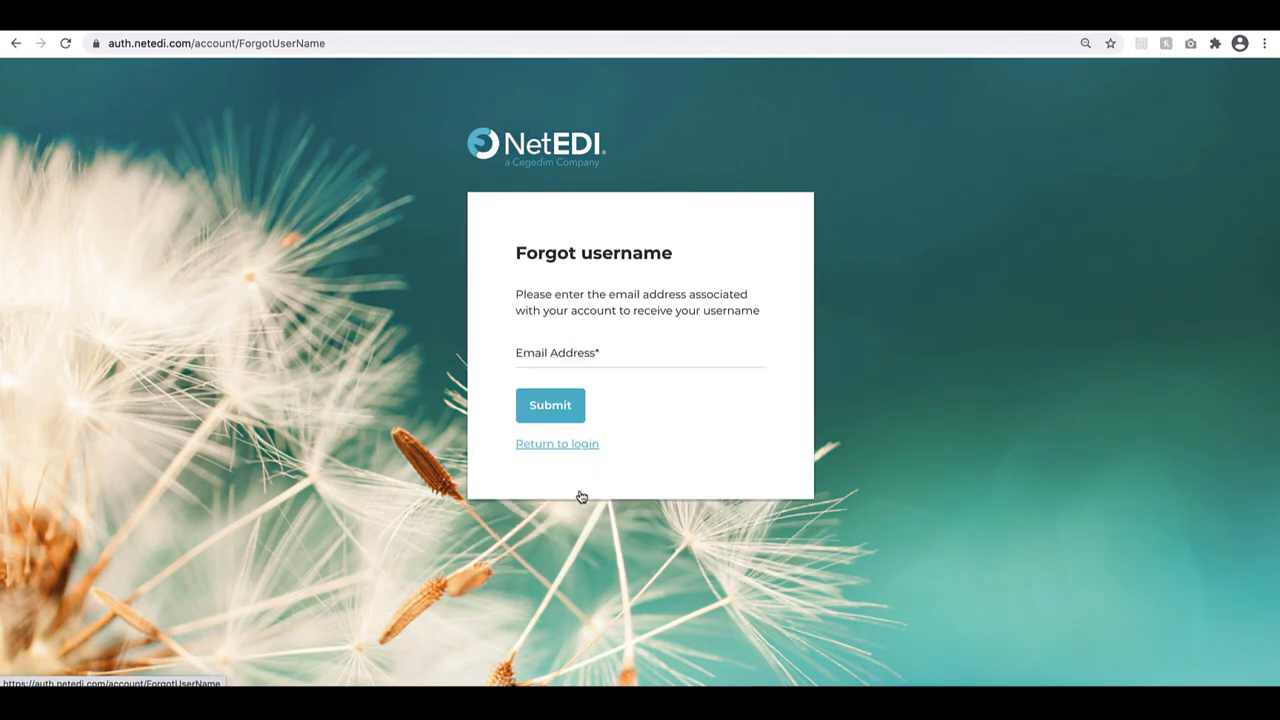
pyautogui.click(644, 361)
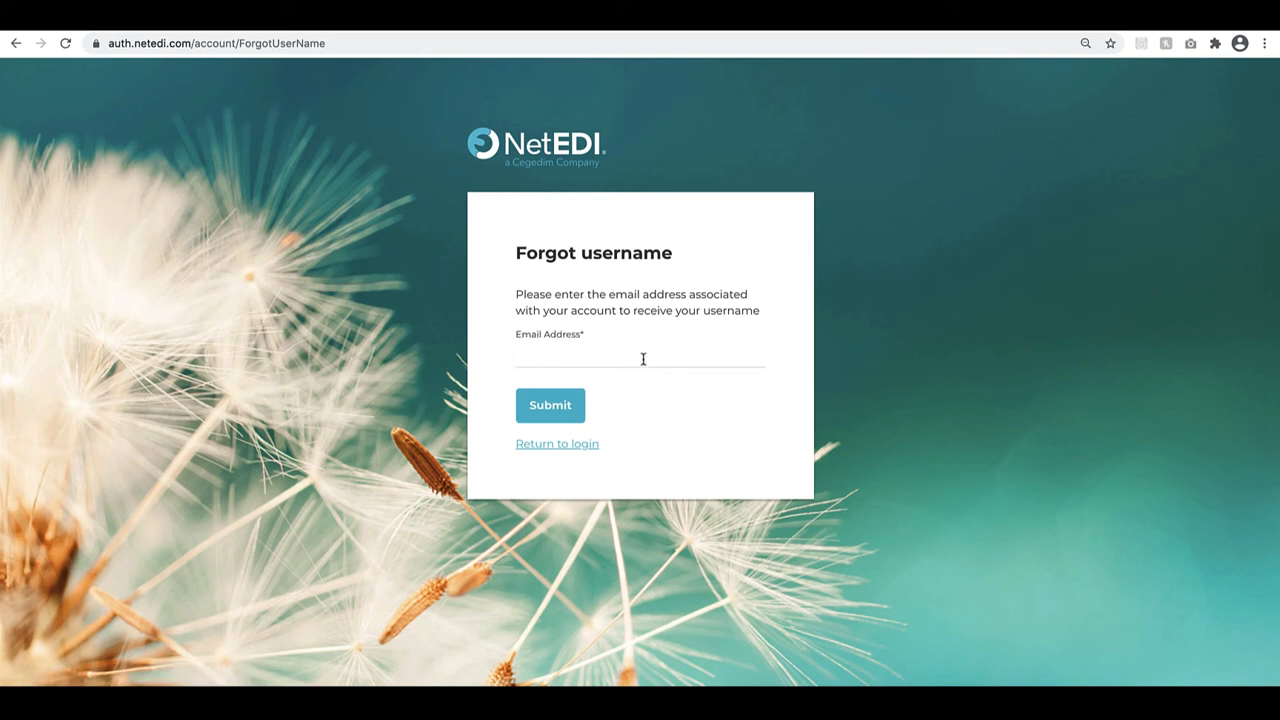
pyautogui.click(556, 411)
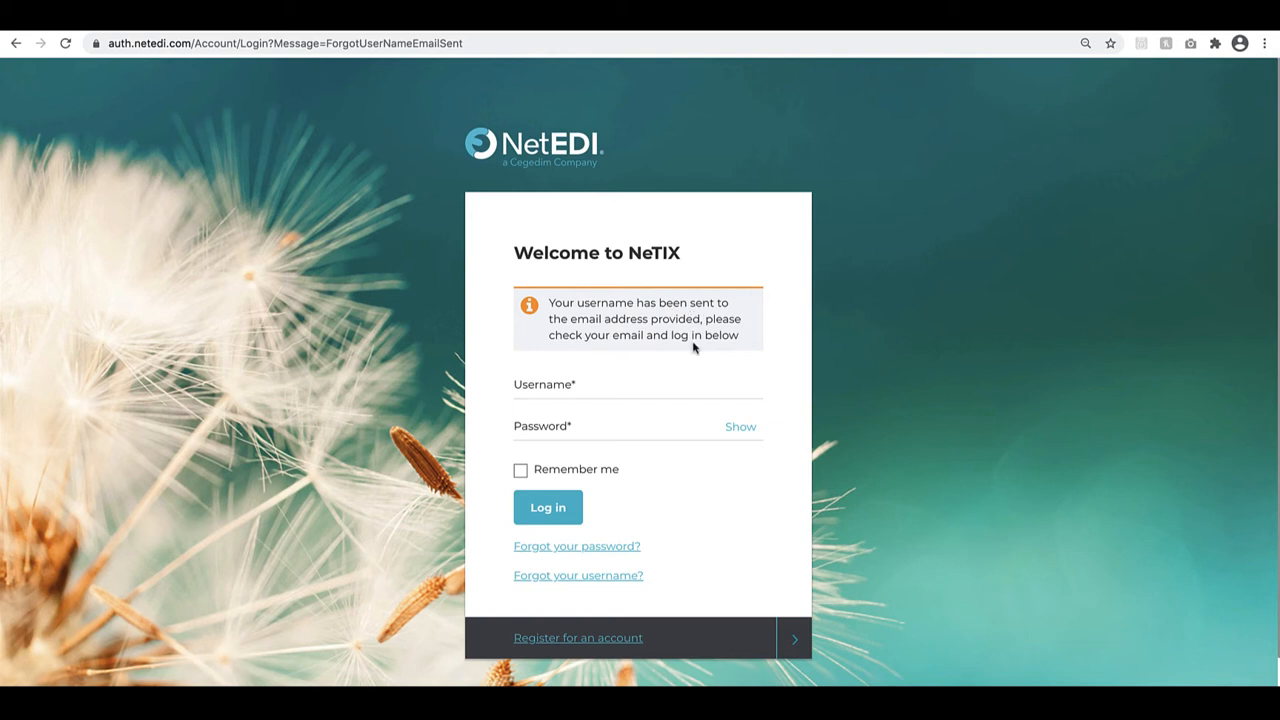
# Switch to AOL Mail, refresh the inbox, open the Forgot UserName message and follow its login link
pyautogui.click(157, 30)
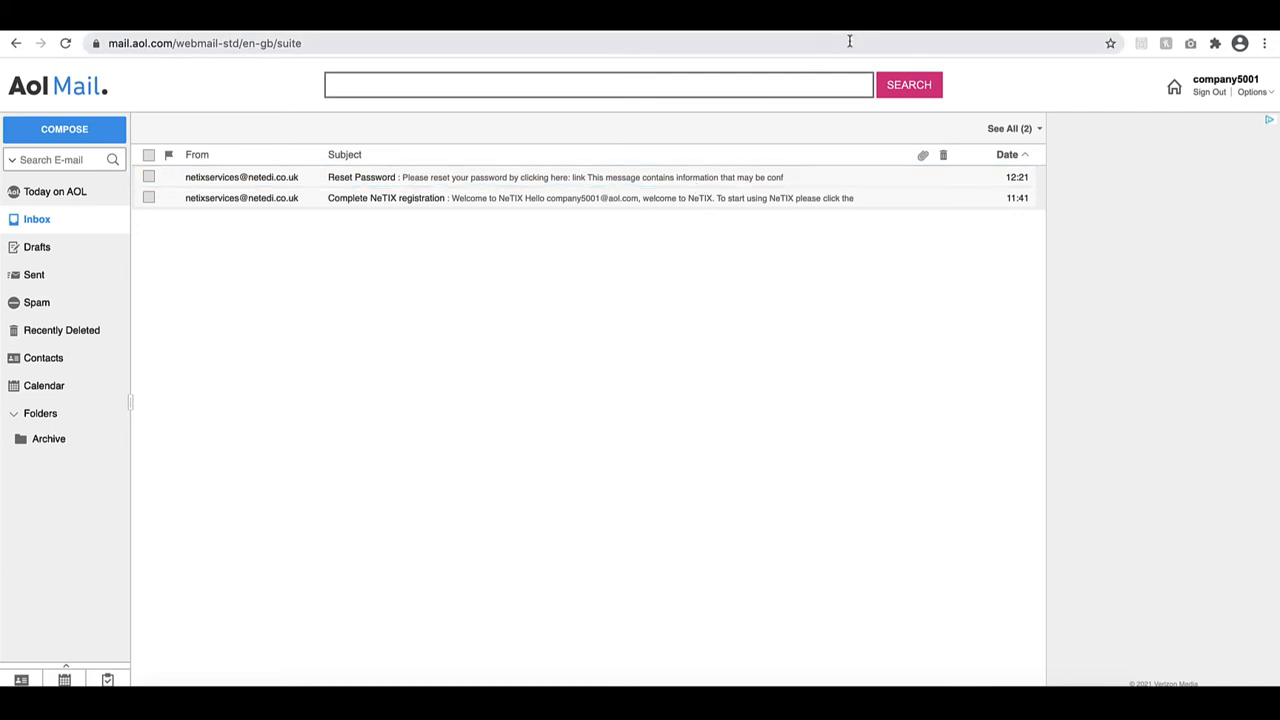
pyautogui.press('F5')
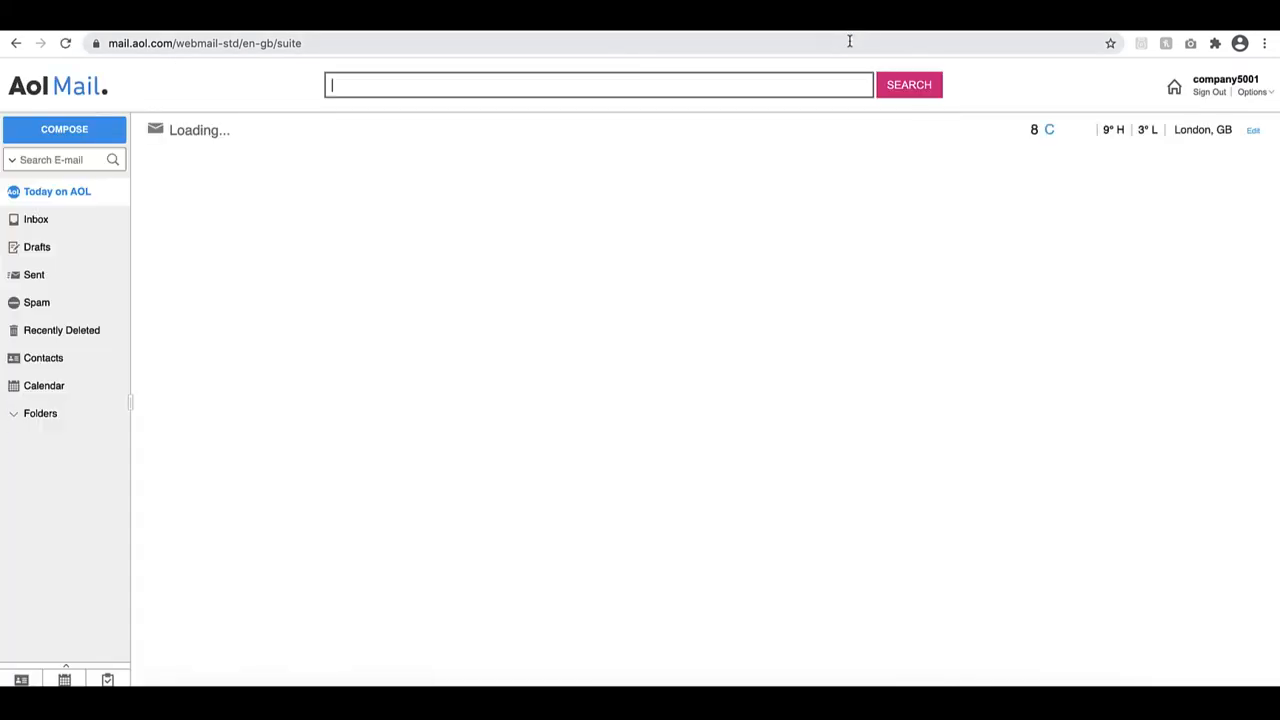
pyautogui.click(105, 218)
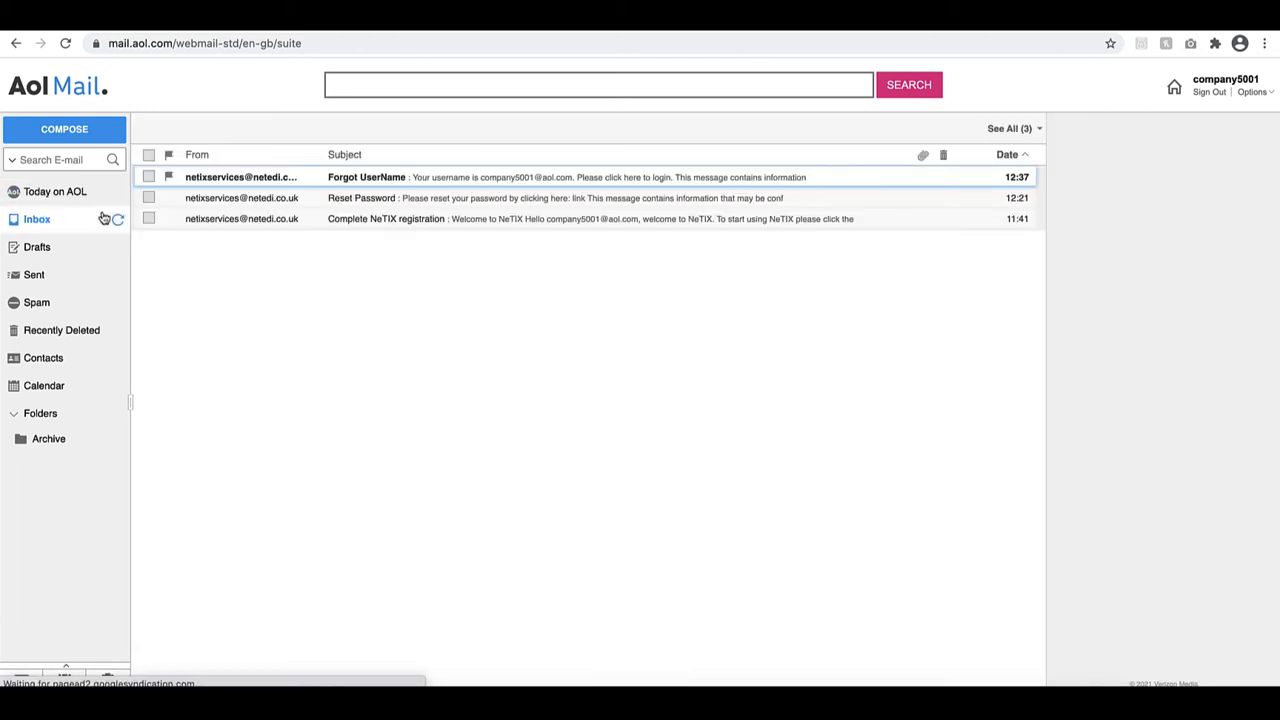
pyautogui.click(520, 185)
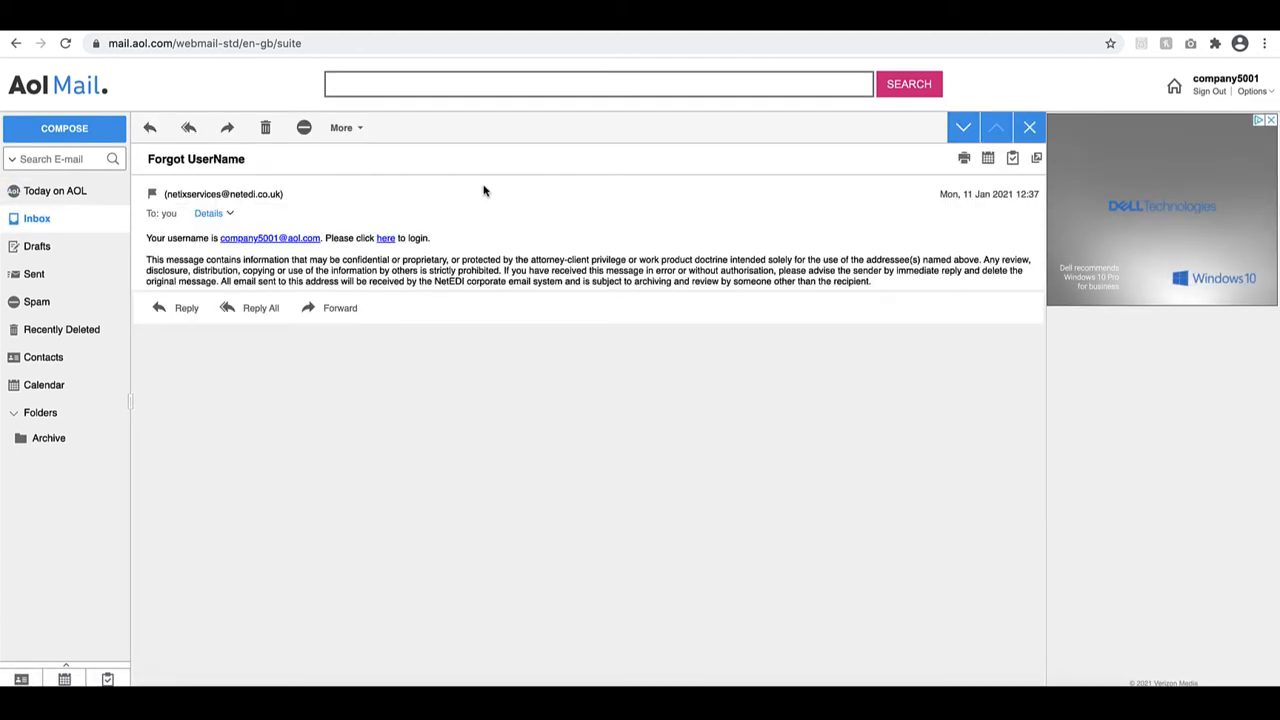
pyautogui.click(386, 240)
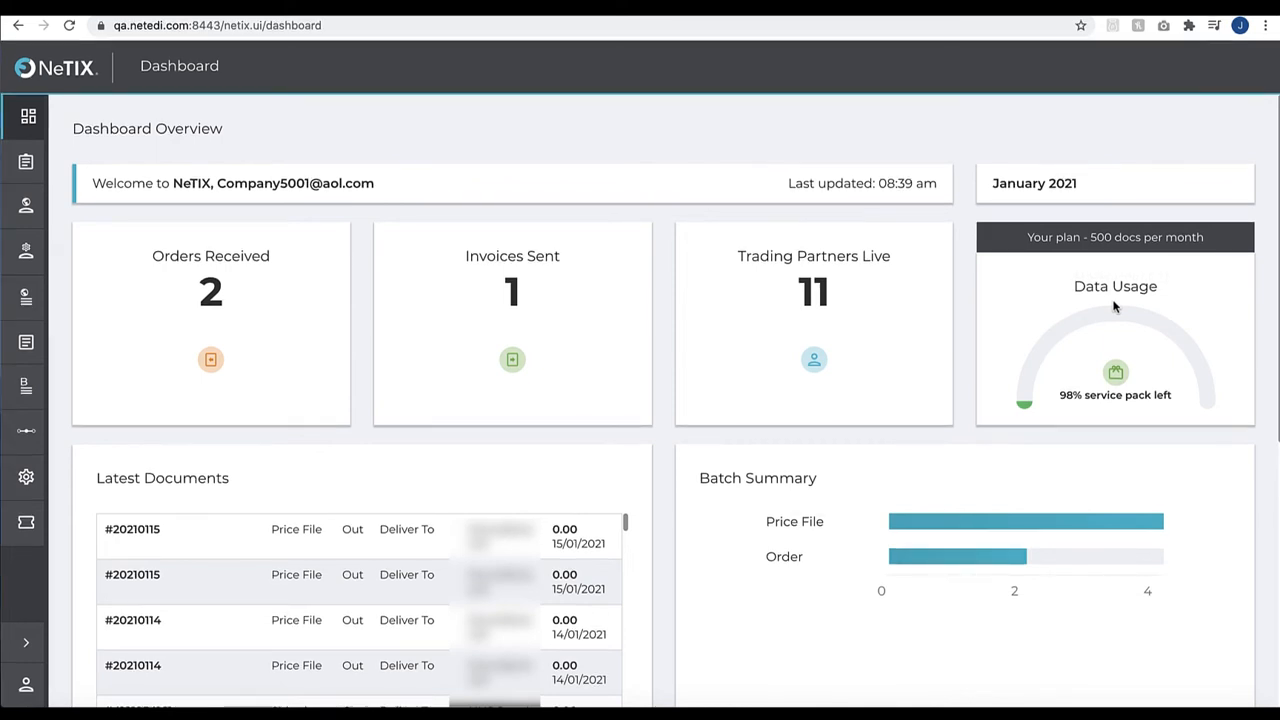
# Review the dashboard's Data Usage gauge and look through the Latest Documents list
pyautogui.moveTo(1116, 318)
pyautogui.scroll(-3, 583, 392)
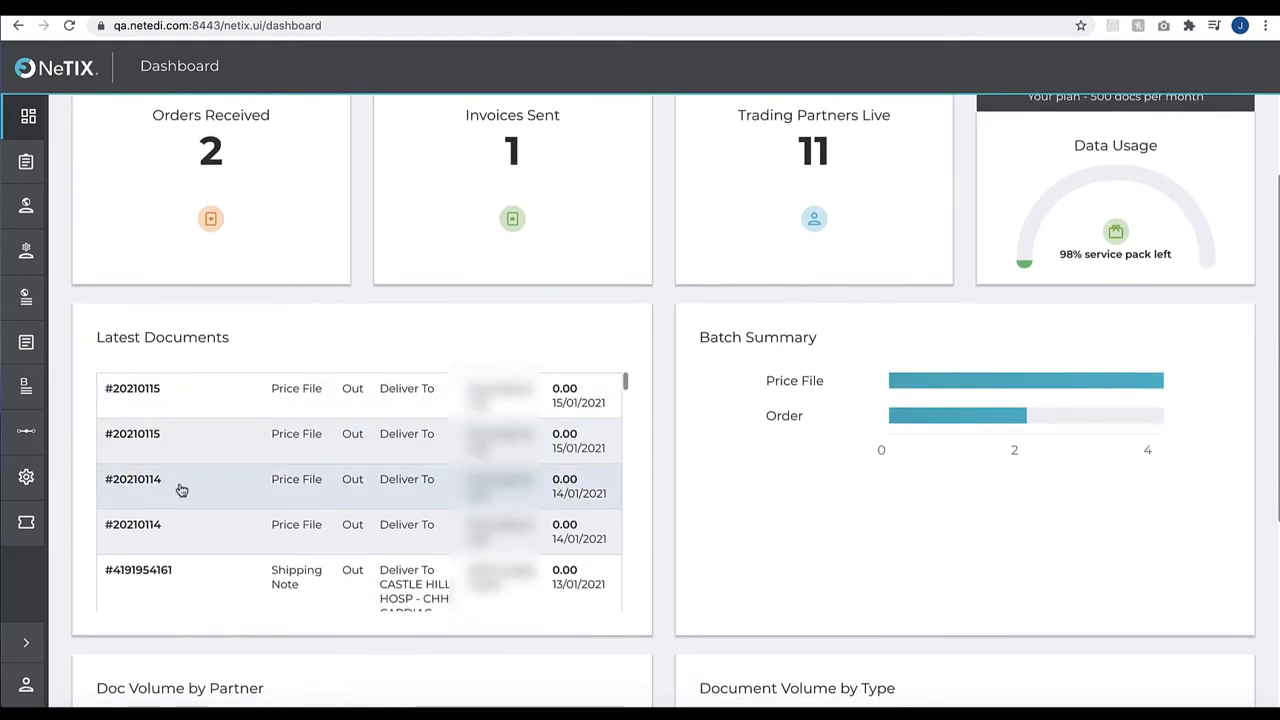
pyautogui.scroll(-5, 449, 505)
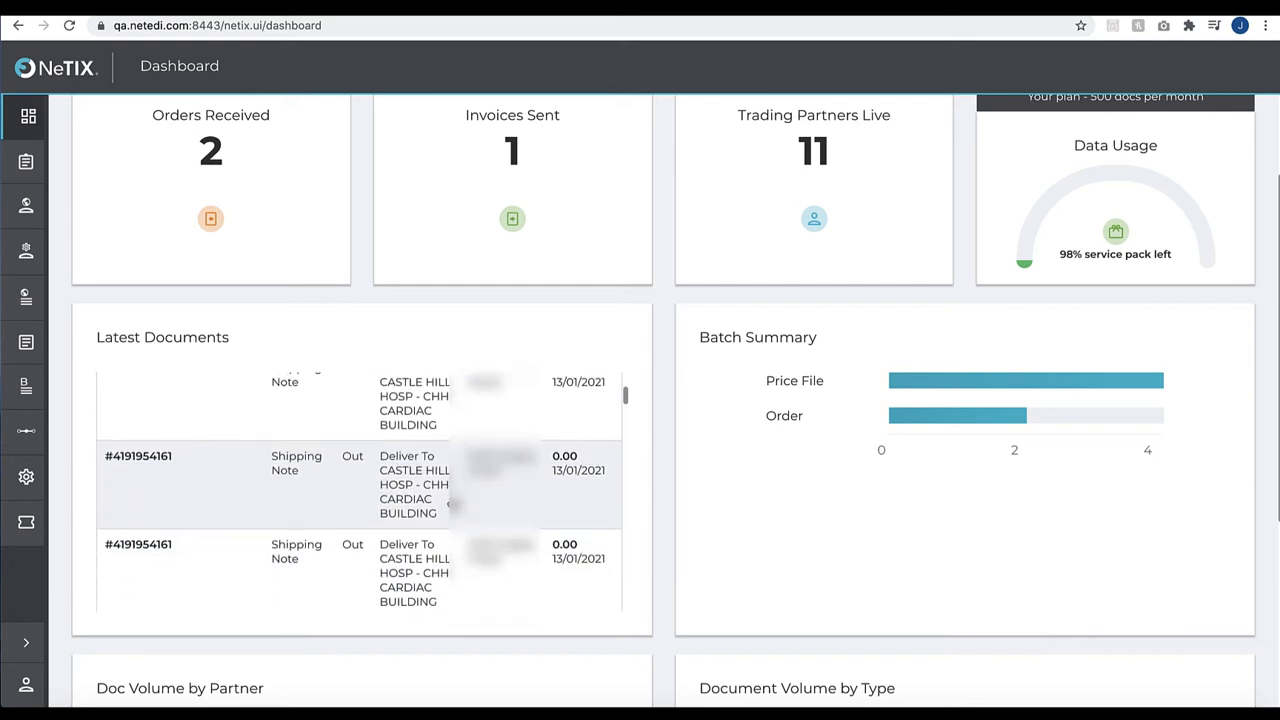
pyautogui.scroll(-1, 452, 505)
pyautogui.scroll(4, 452, 505)
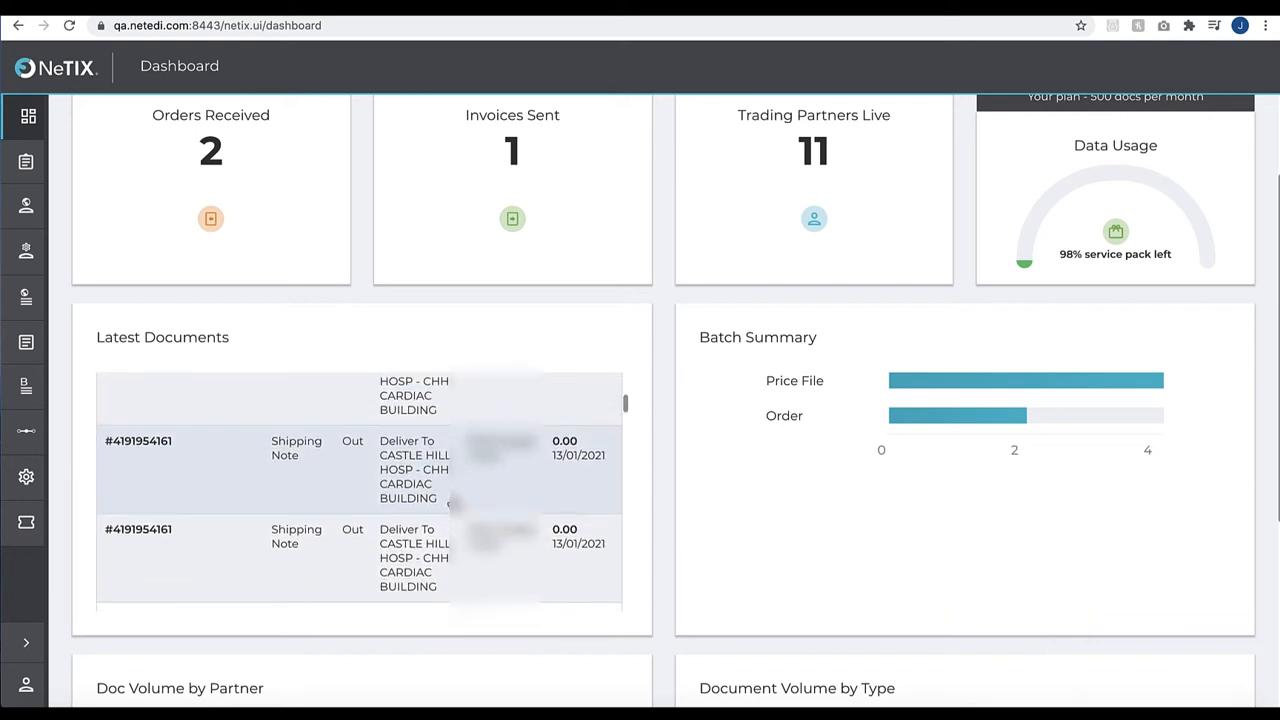
pyautogui.scroll(3, 452, 505)
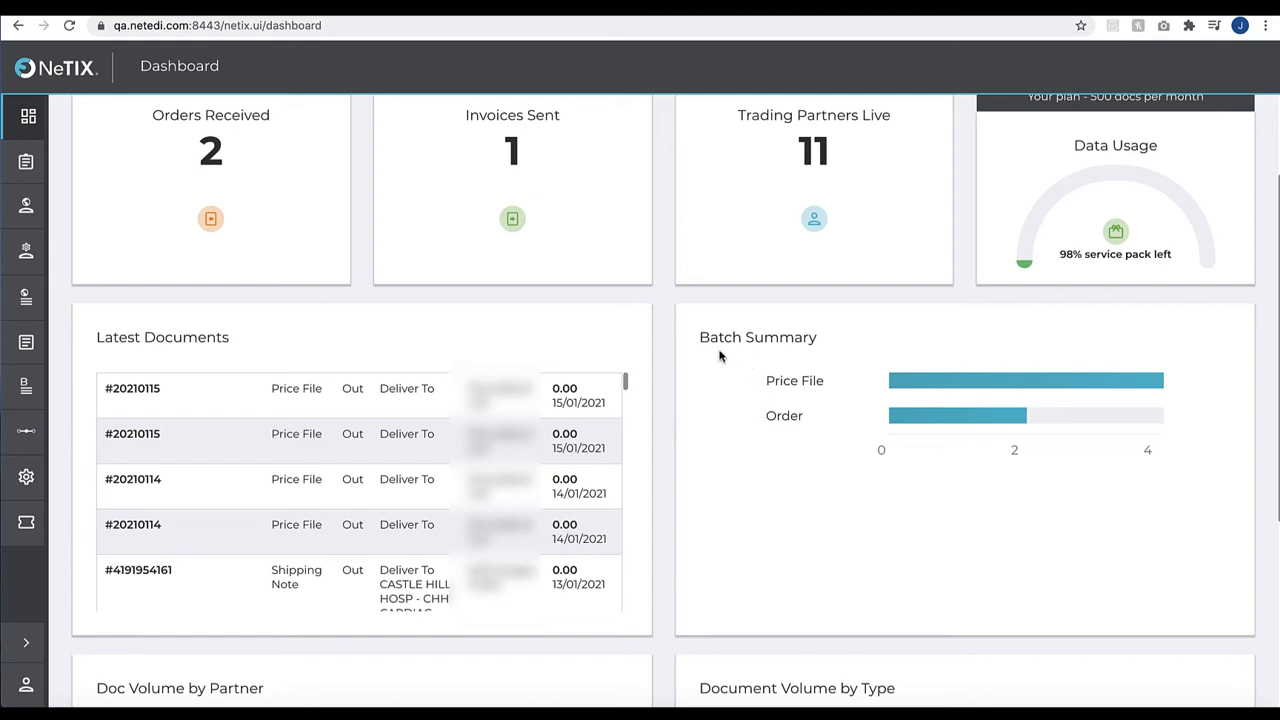
# Examine the dashboard's Batch Summary, Doc Volume by Partner and Document Volume by Type charts
pyautogui.moveTo(951, 386)
pyautogui.moveTo(931, 428)
pyautogui.scroll(-3, 783, 511)
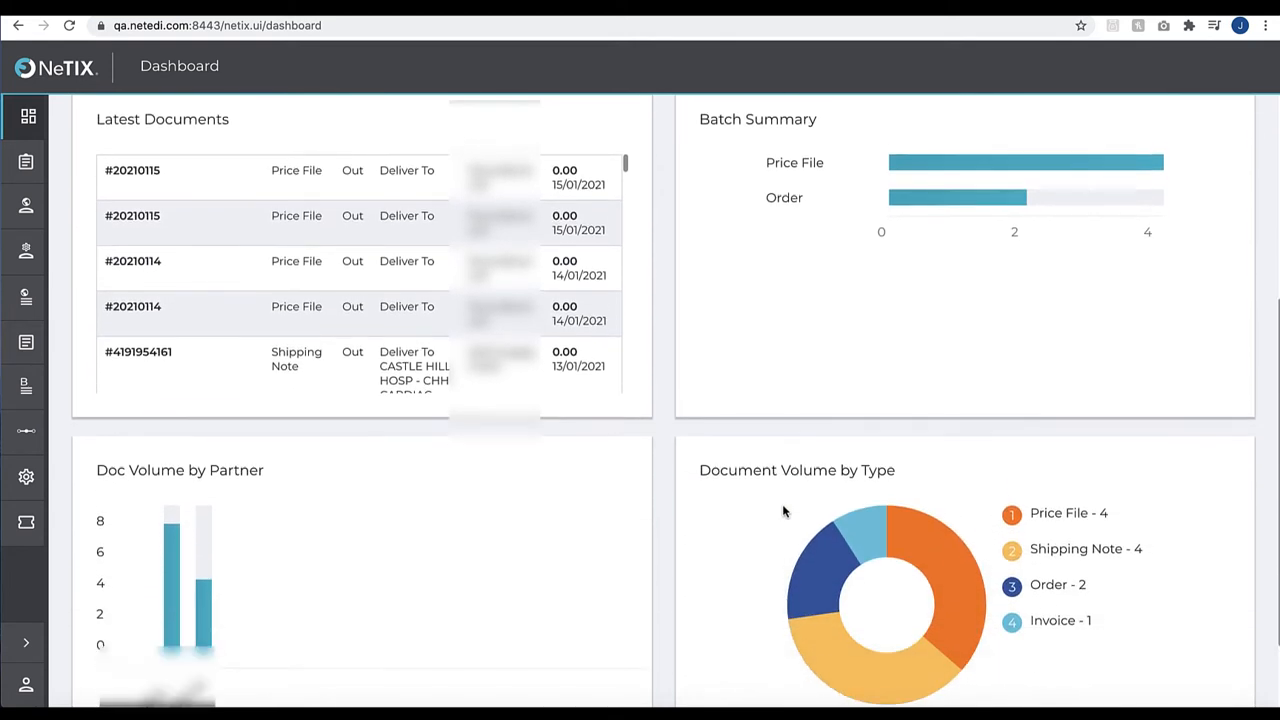
pyautogui.scroll(-1, 775, 510)
pyautogui.scroll(-1, 452, 545)
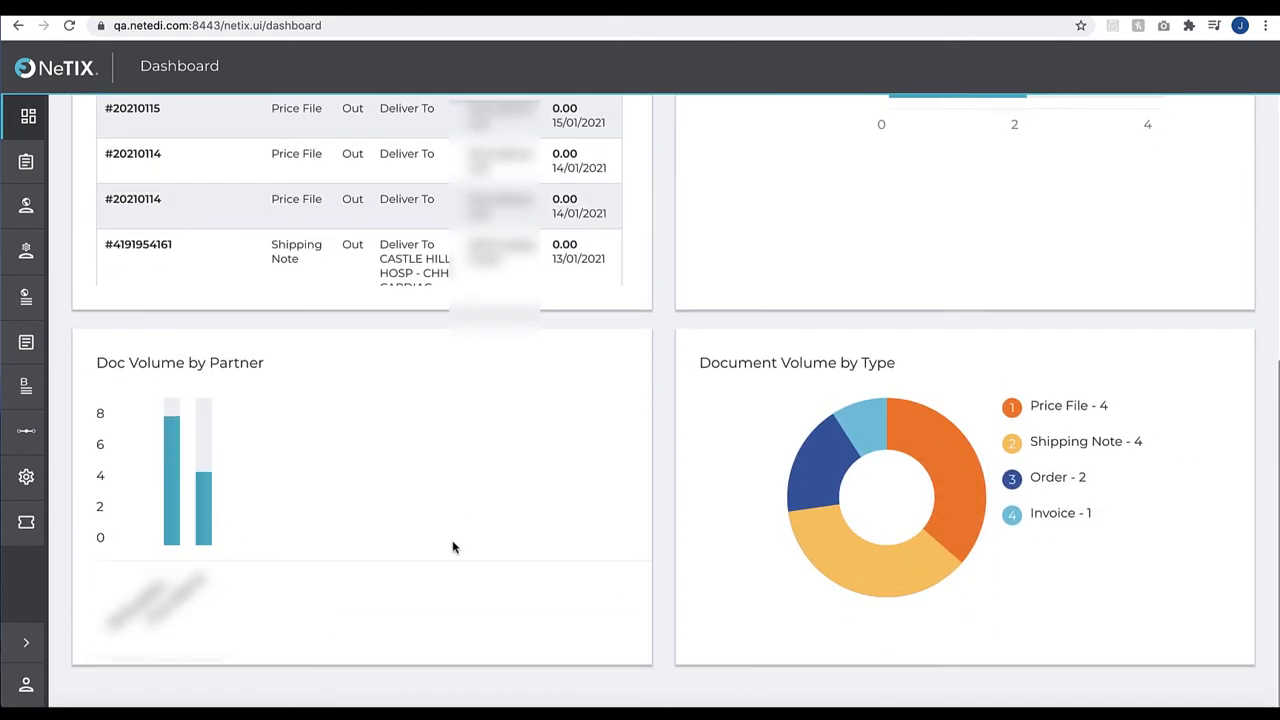
pyautogui.moveTo(212, 505)
pyautogui.moveTo(949, 460)
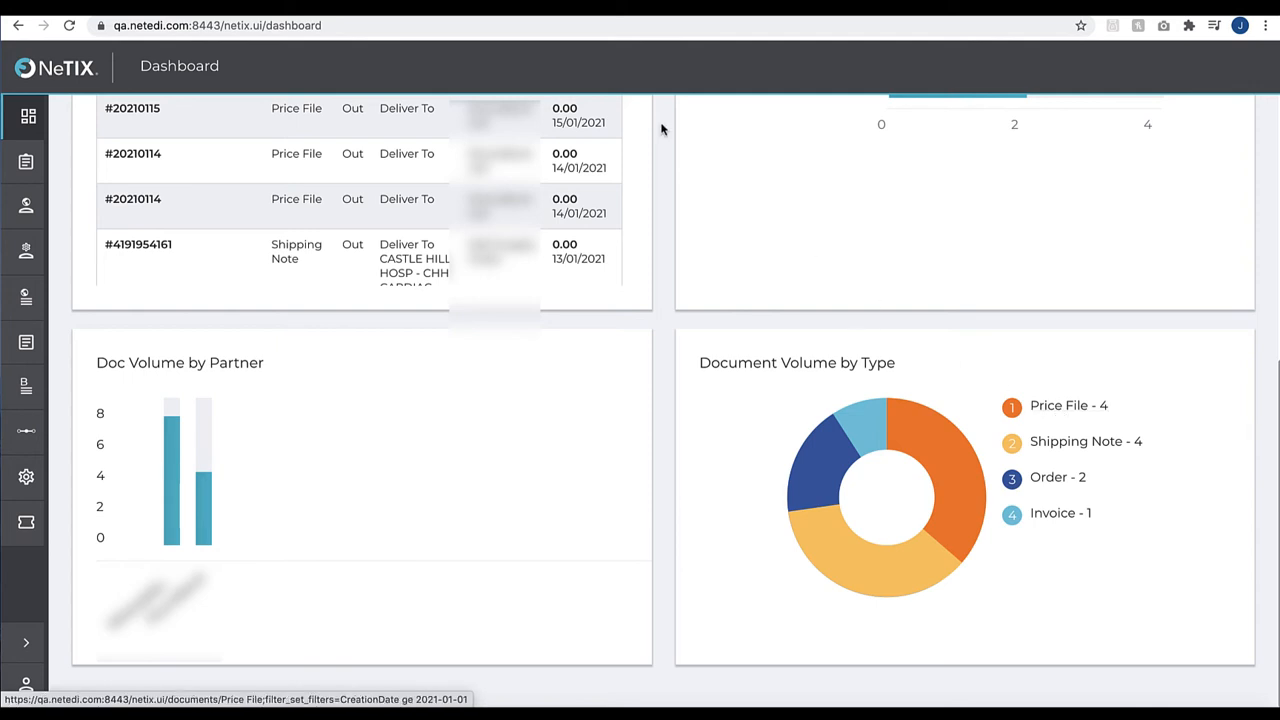
# In All Documents, view the overview of the document dated 14/01/2021, 15:54 and the available document actions, closing both
pyautogui.click(340, 6)
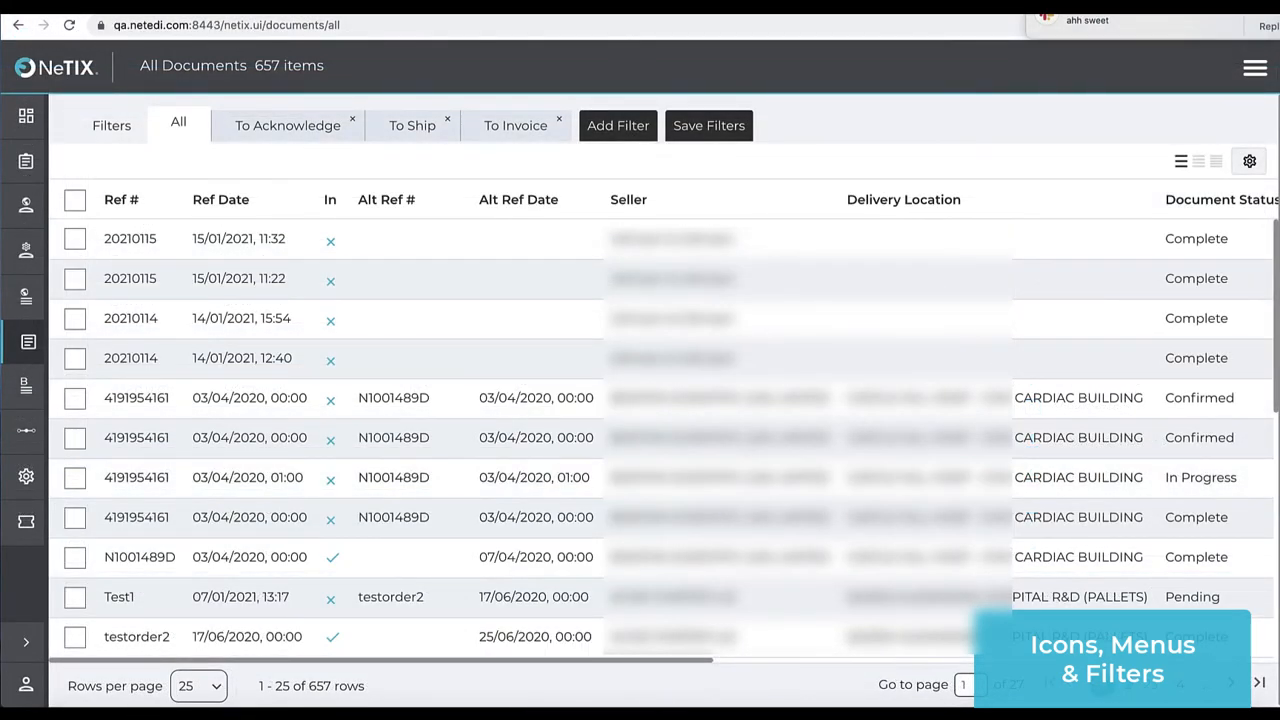
pyautogui.click(180, 328)
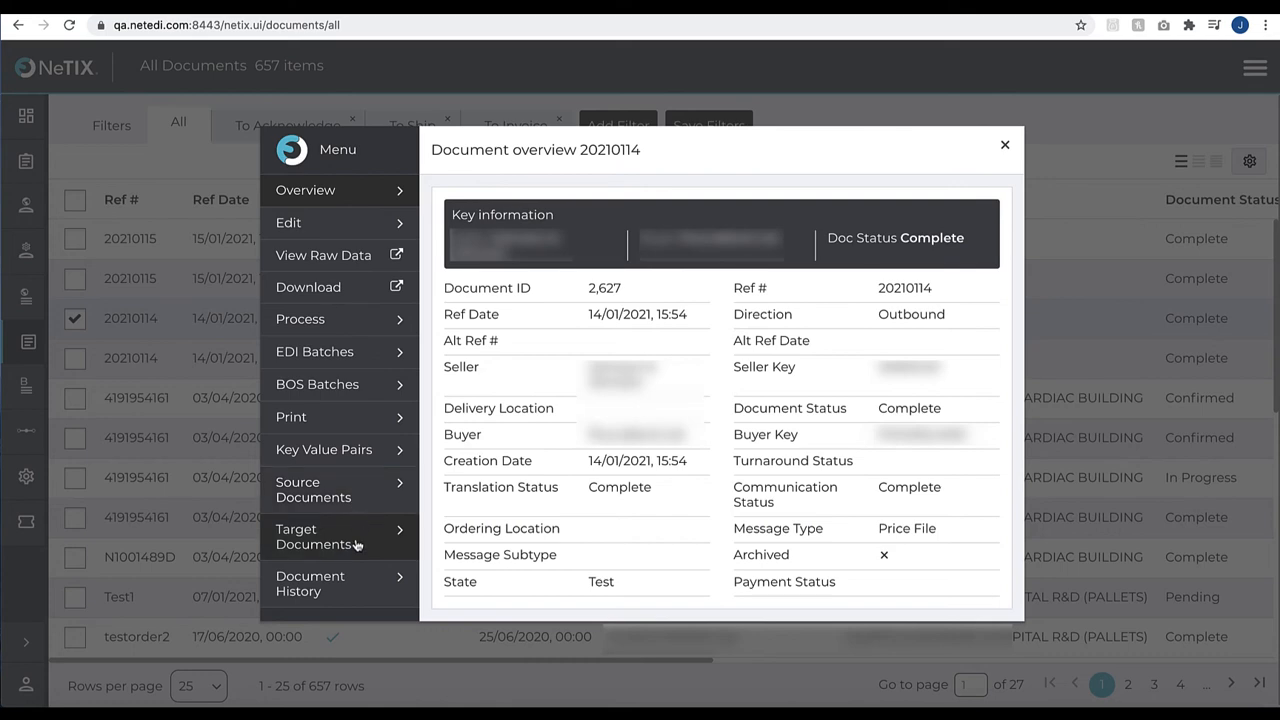
pyautogui.click(1005, 148)
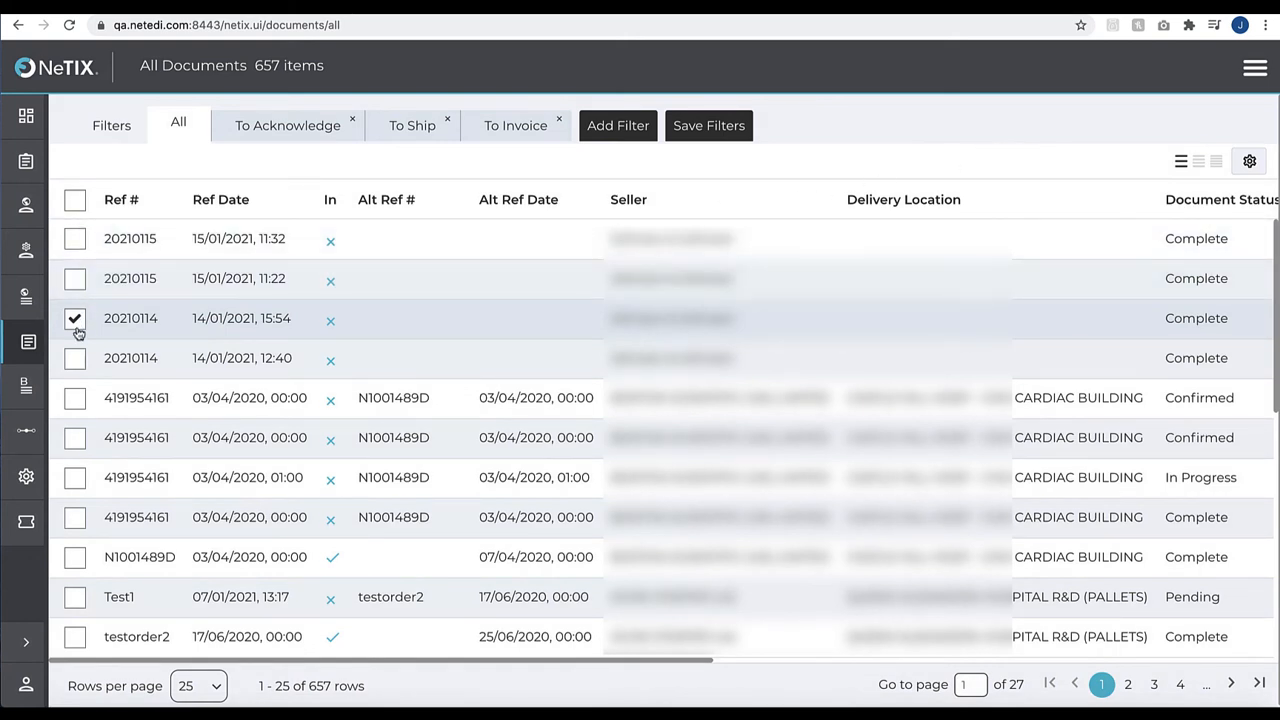
pyautogui.click(1255, 72)
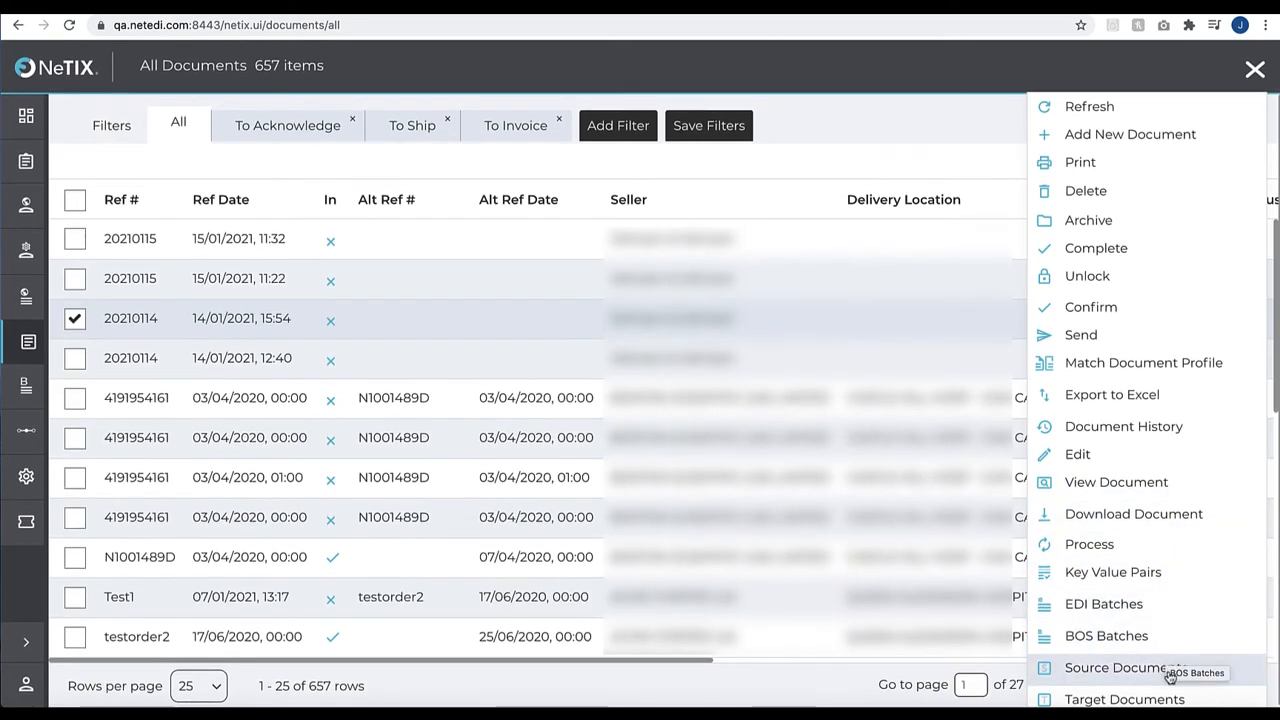
pyautogui.click(1255, 70)
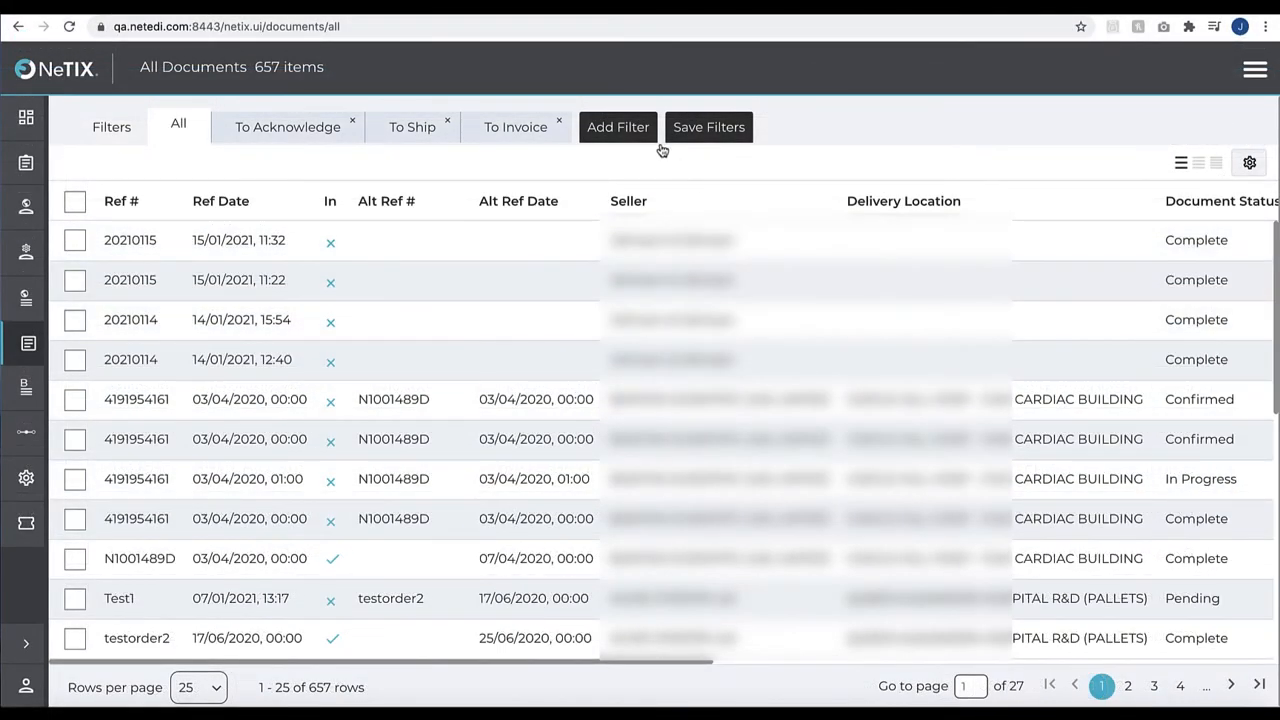
# Add a document filter where Ref # contains Test1, apply it to see the matching documents, and remove the filter
pyautogui.click(628, 133)
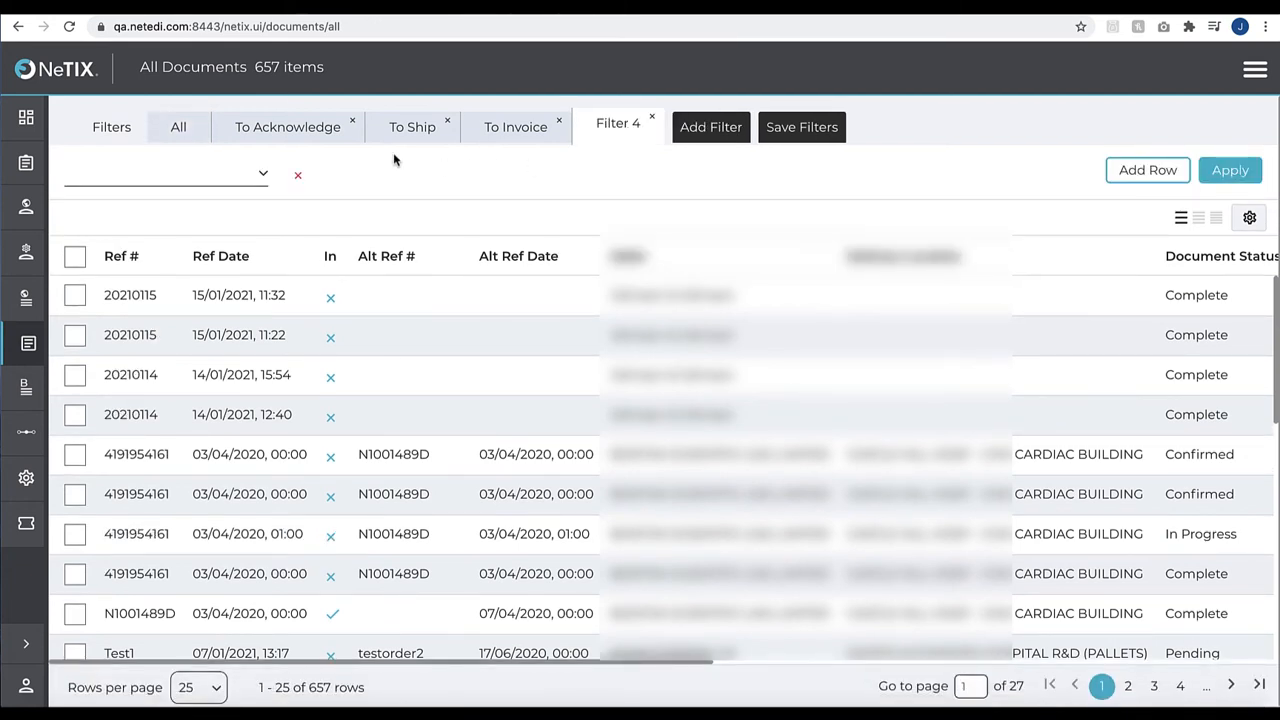
pyautogui.click(263, 173)
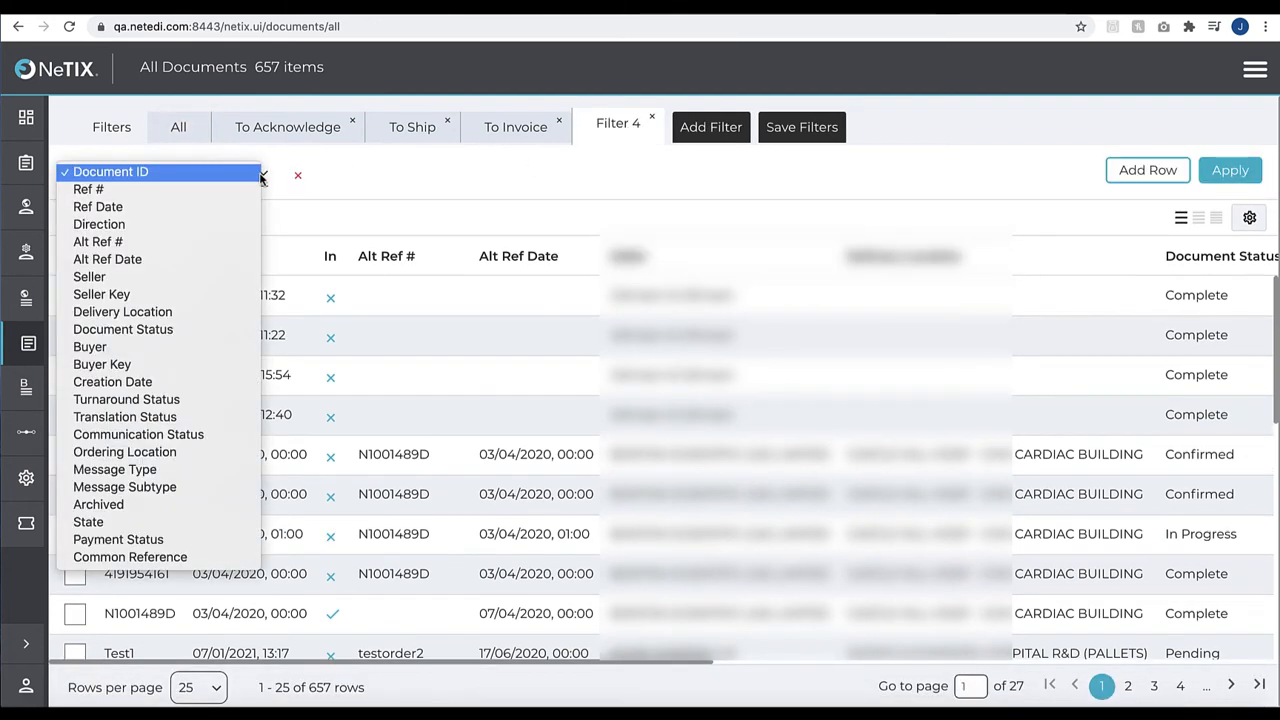
pyautogui.click(178, 193)
pyautogui.click(433, 181)
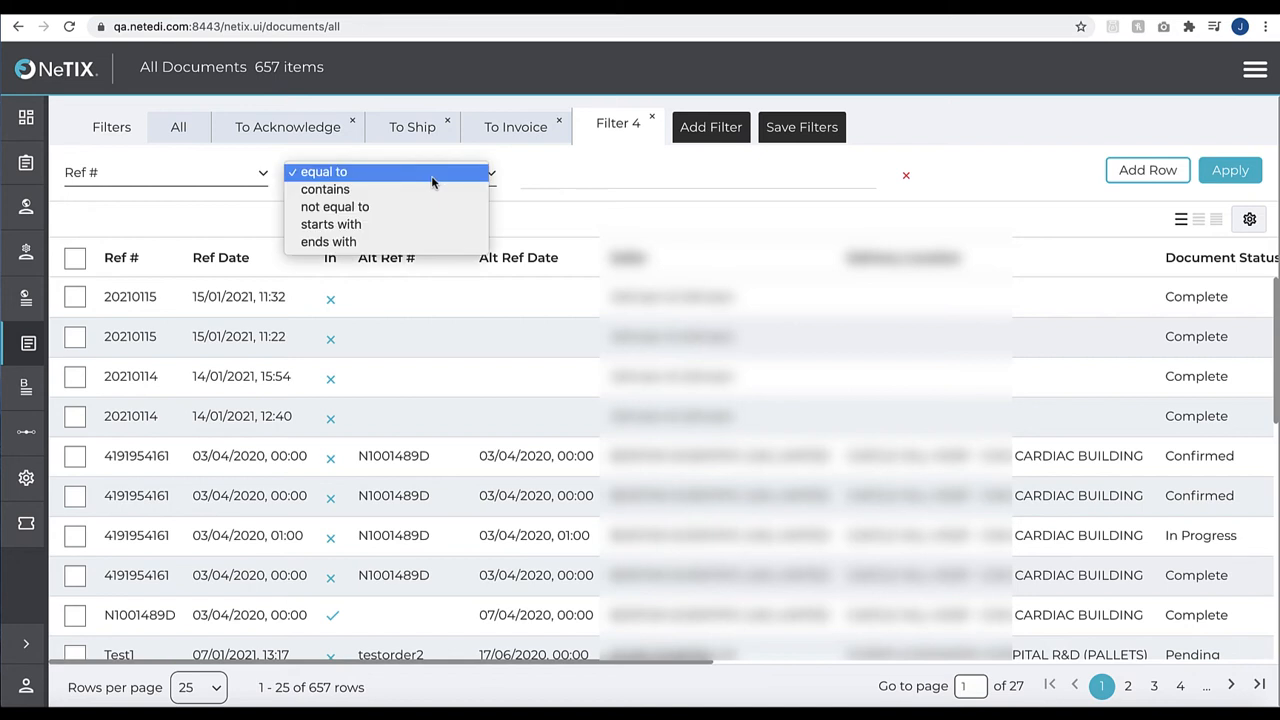
pyautogui.click(430, 189)
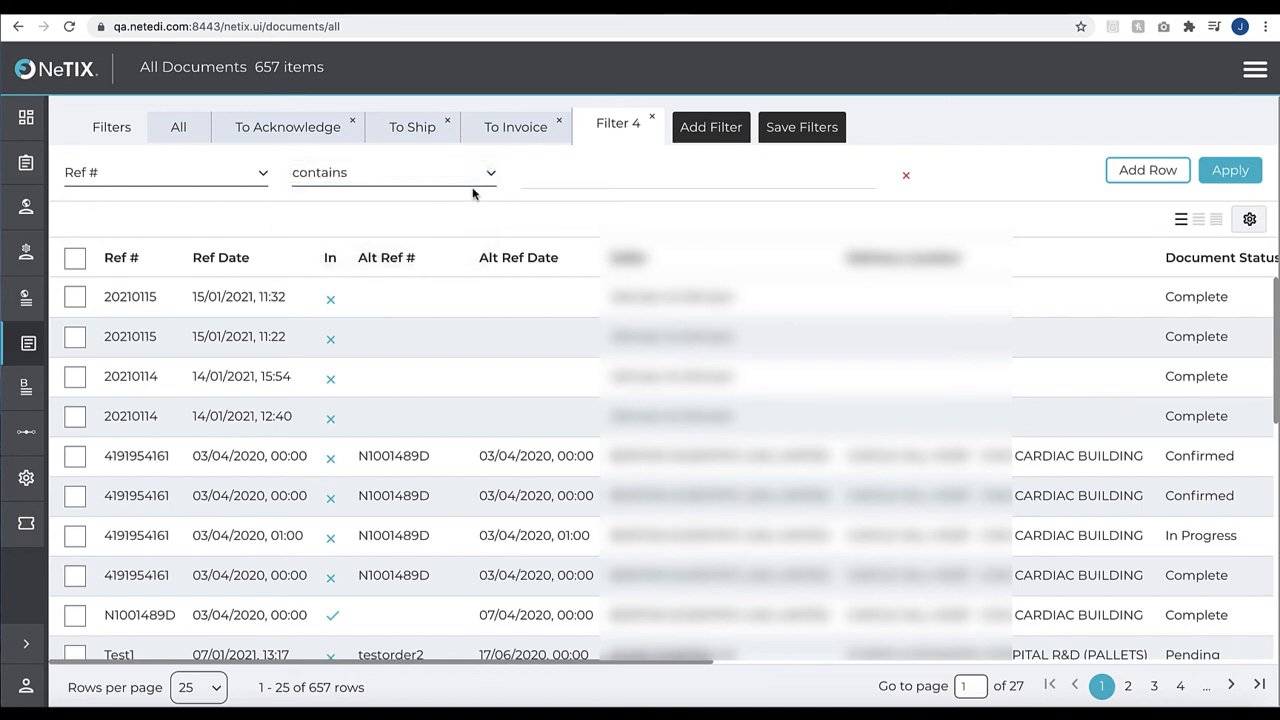
pyautogui.click(567, 180)
pyautogui.write('Test1')
pyautogui.click(1244, 182)
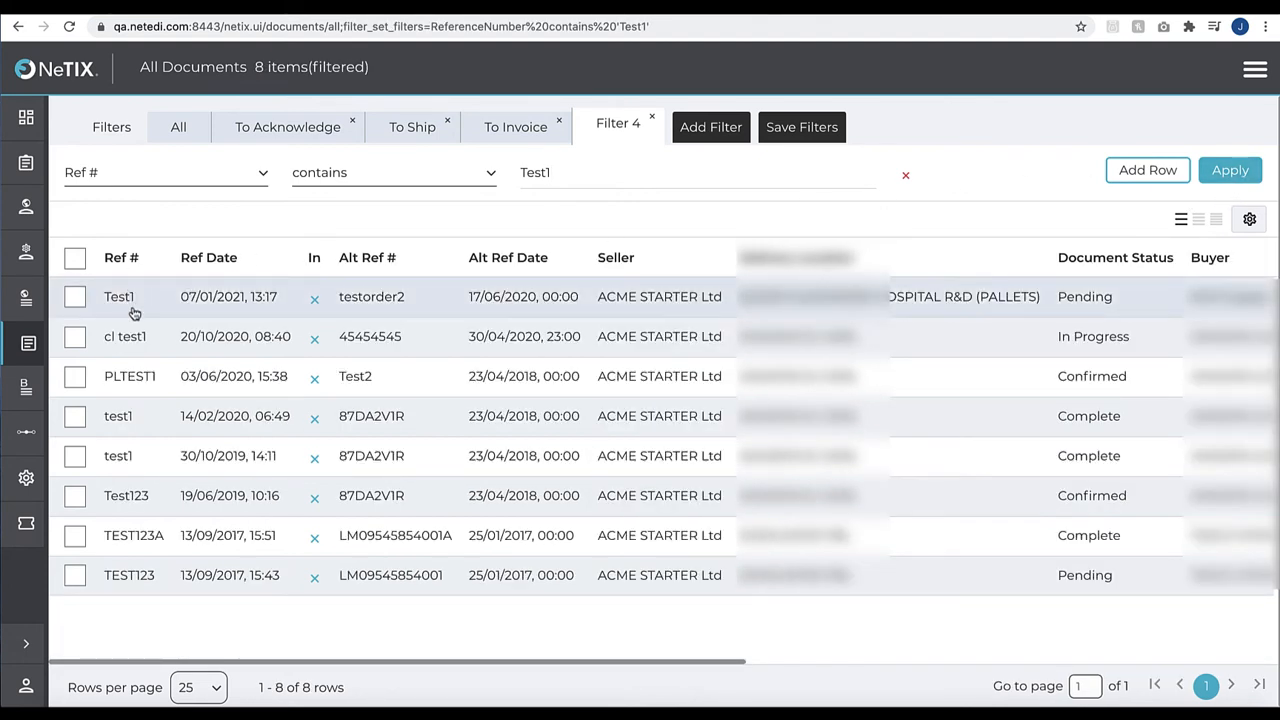
pyautogui.click(651, 117)
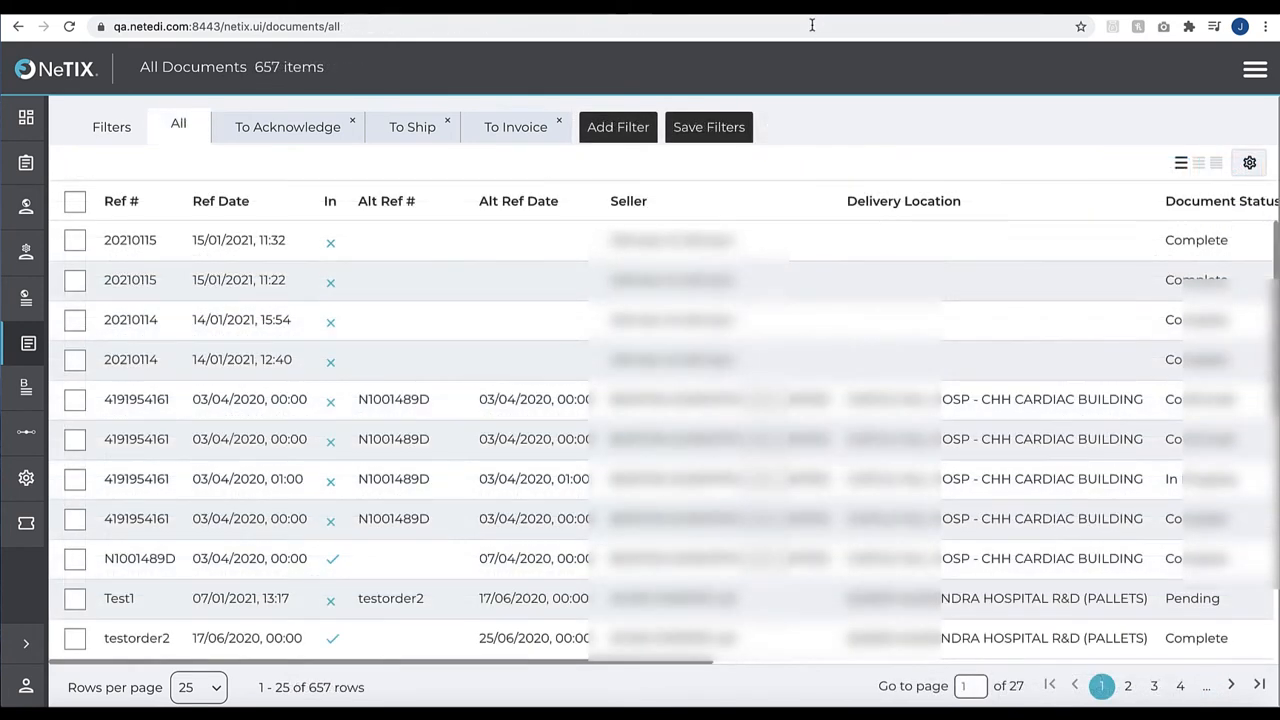
# Add a document filter where Buyer is equal to the buyer's company name and apply it
pyautogui.click(628, 125)
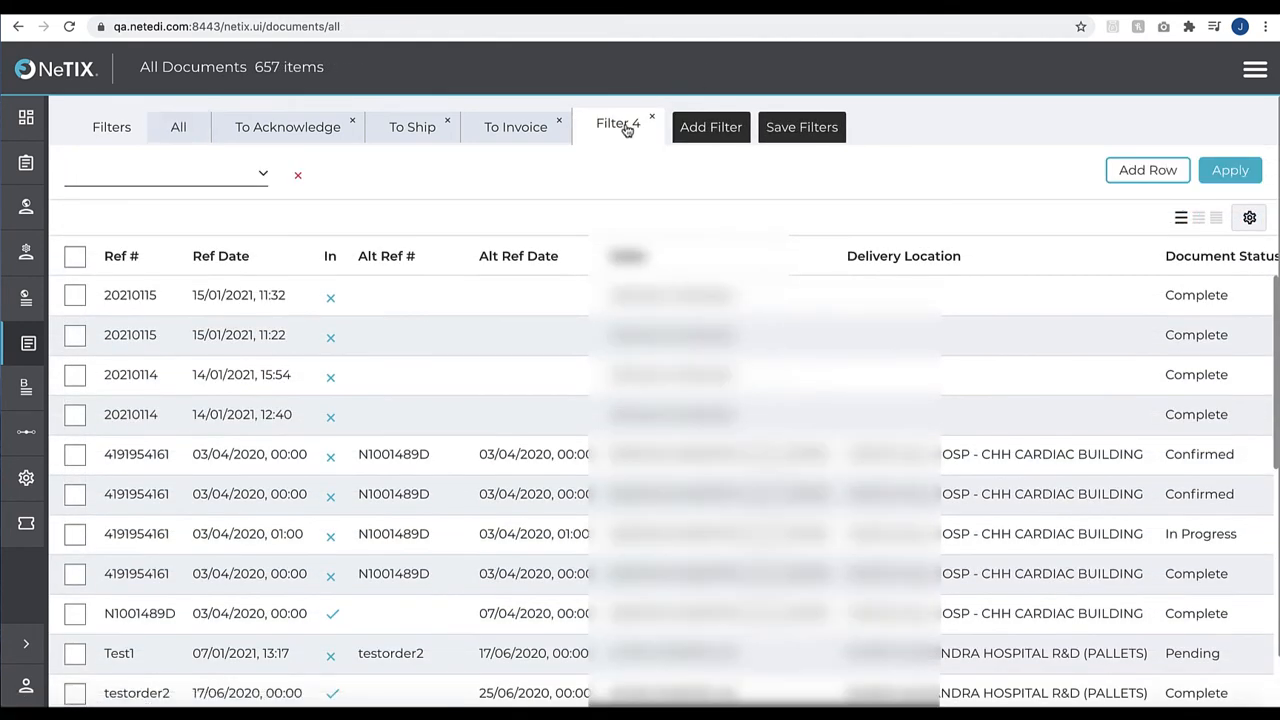
pyautogui.click(263, 174)
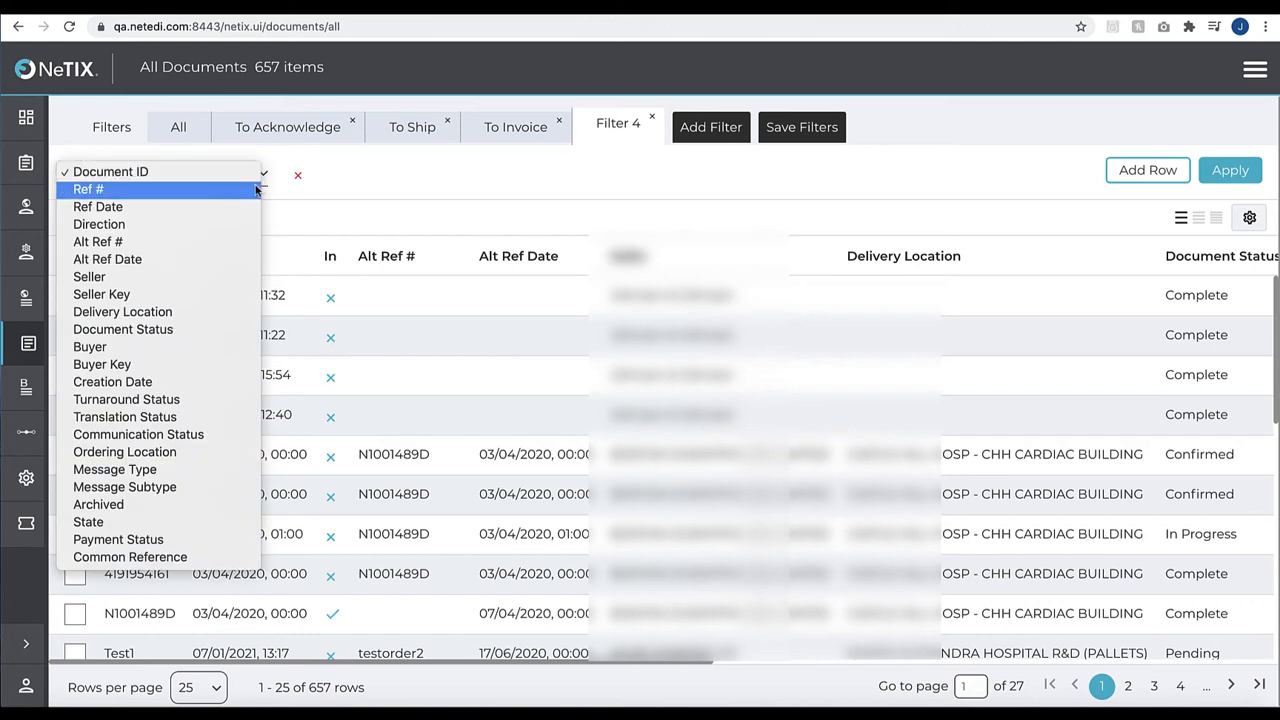
pyautogui.click(127, 350)
pyautogui.click(400, 177)
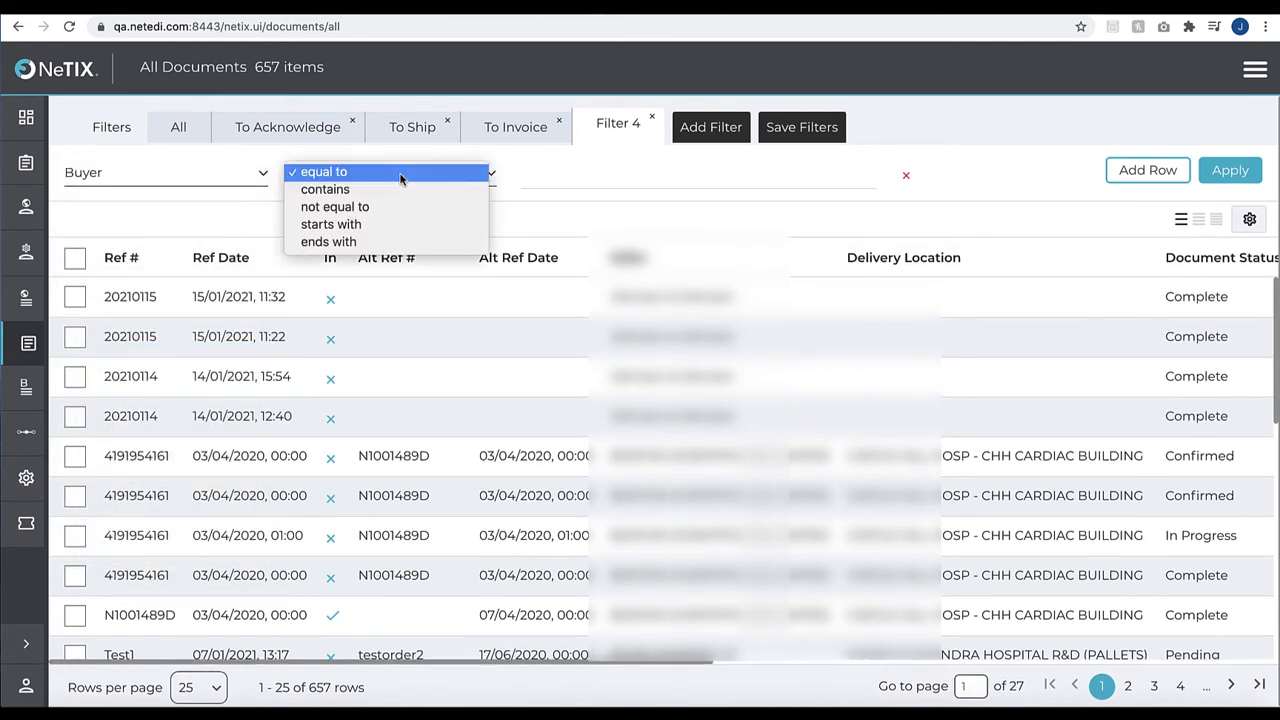
pyautogui.click(400, 177)
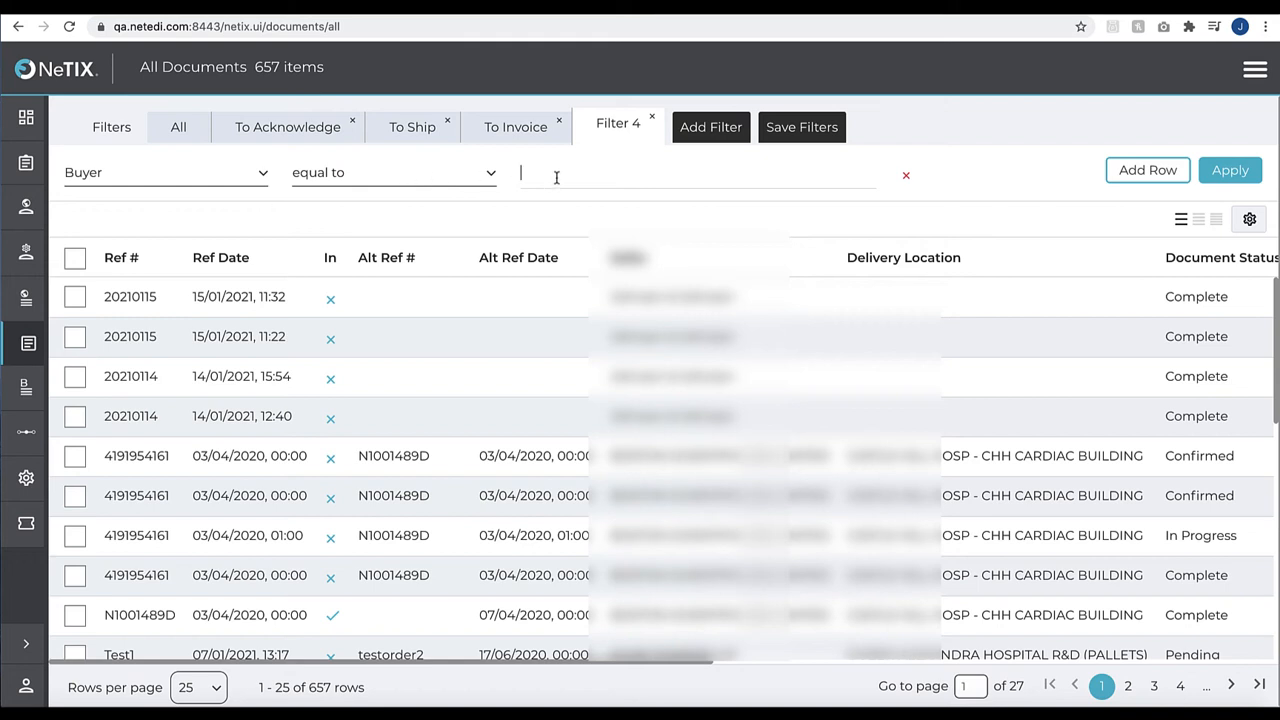
pyautogui.write('Hospital')
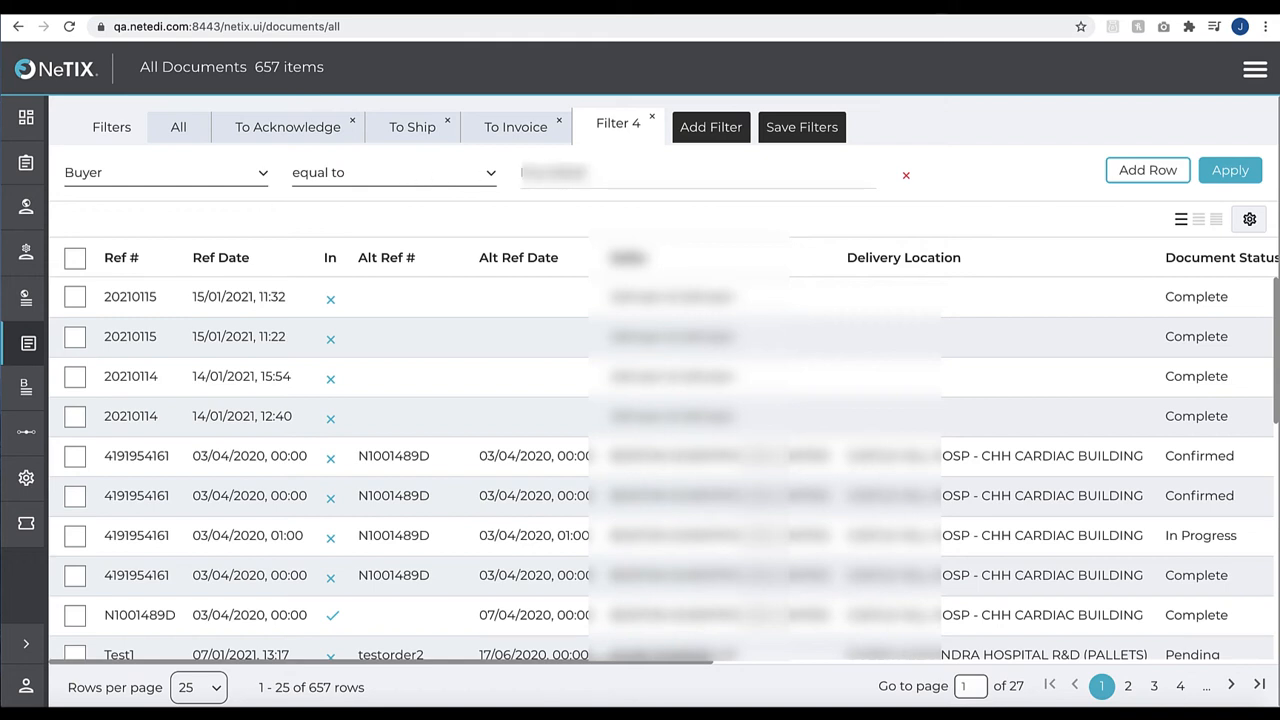
pyautogui.write(' Ltd')
pyautogui.click(1229, 170)
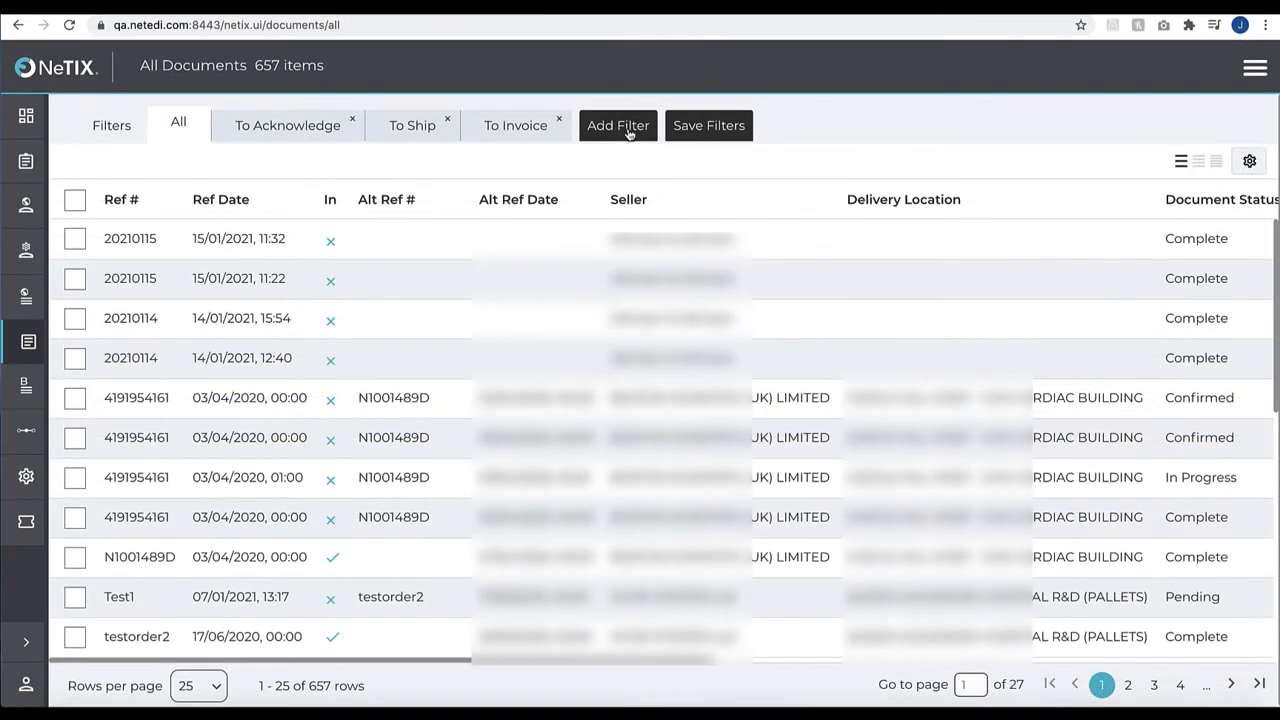
# Add a filter where Document Status is In Progress, apply it and look across the filtered documents' status columns
pyautogui.click(628, 126)
pyautogui.click(260, 175)
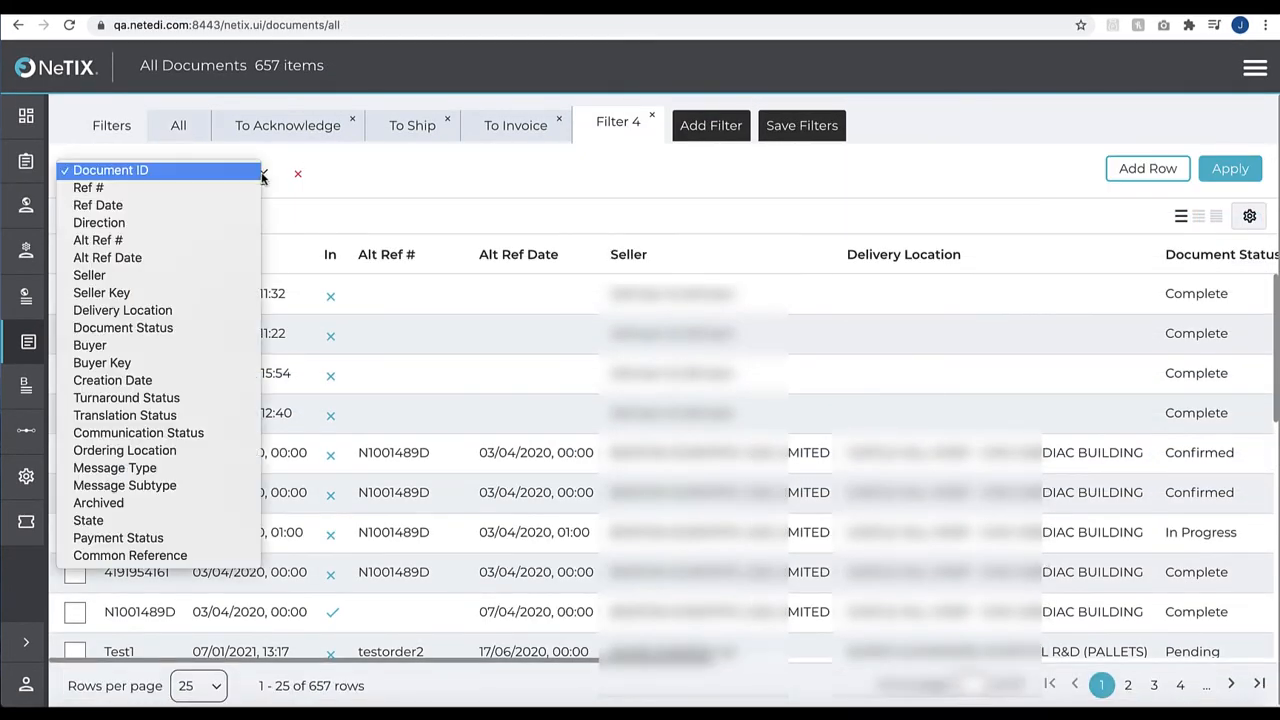
pyautogui.click(125, 328)
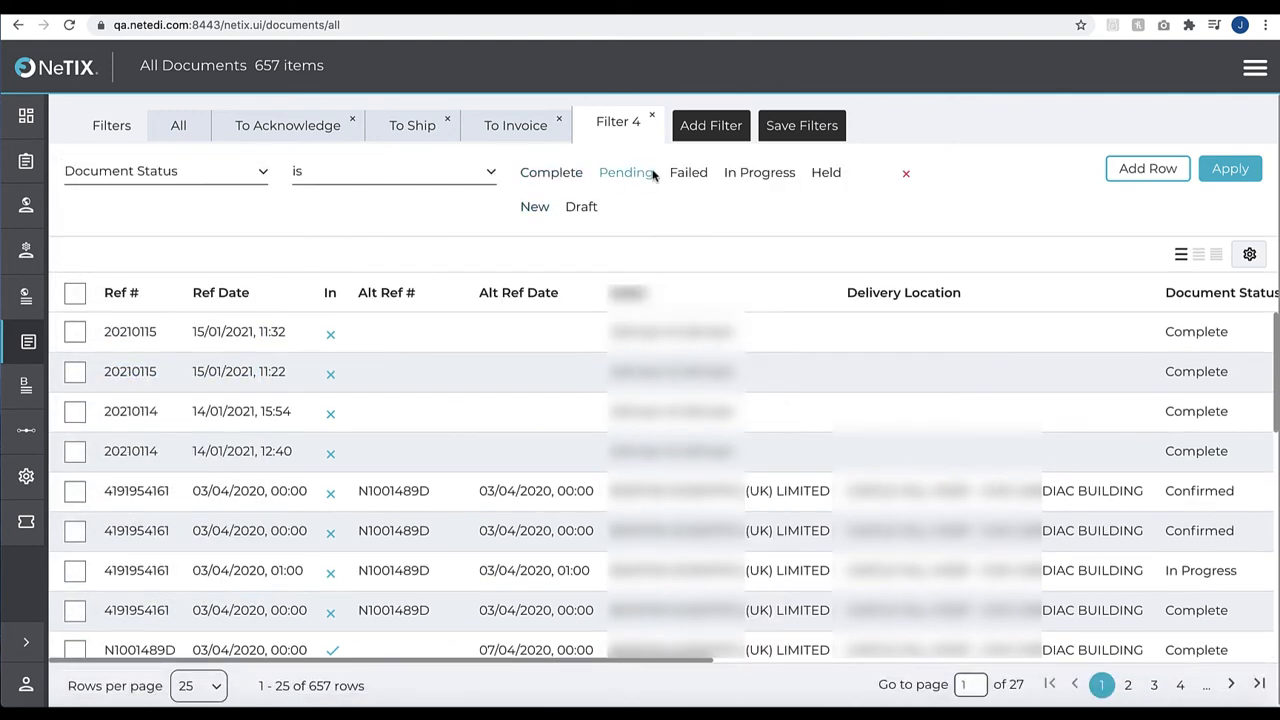
pyautogui.click(742, 177)
pyautogui.click(1245, 180)
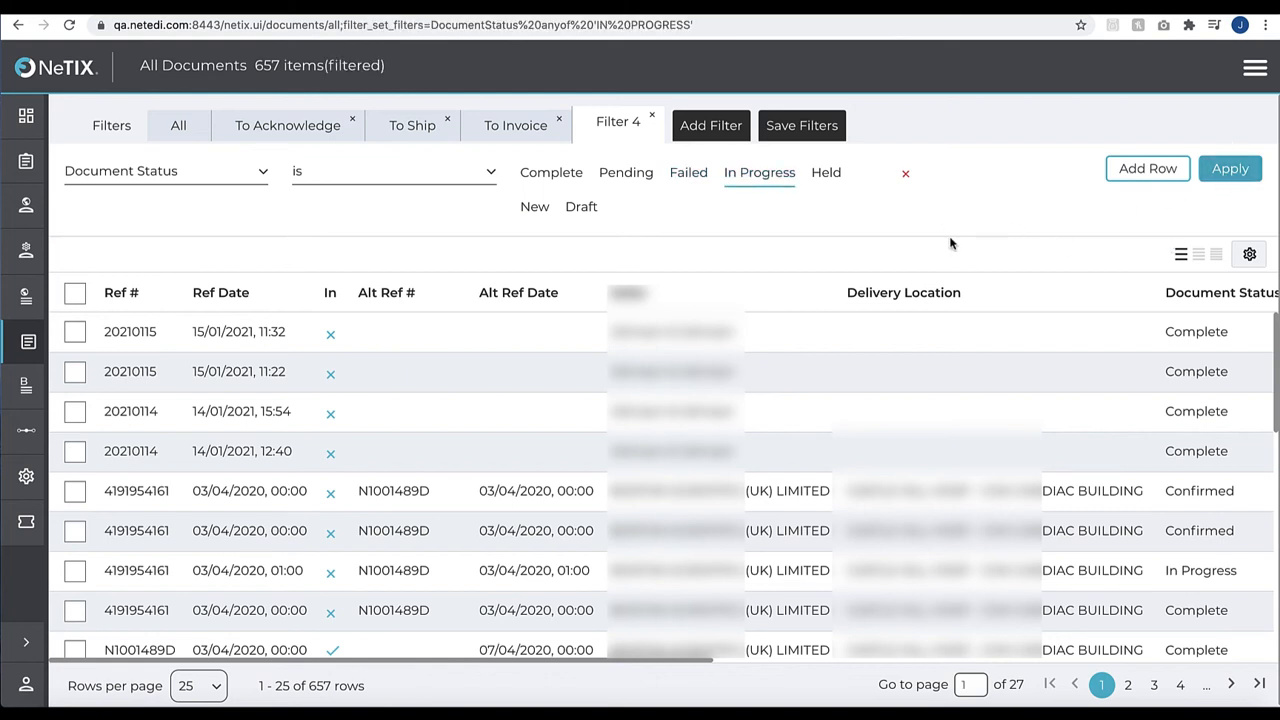
pyautogui.scroll(-1, 967, 254)
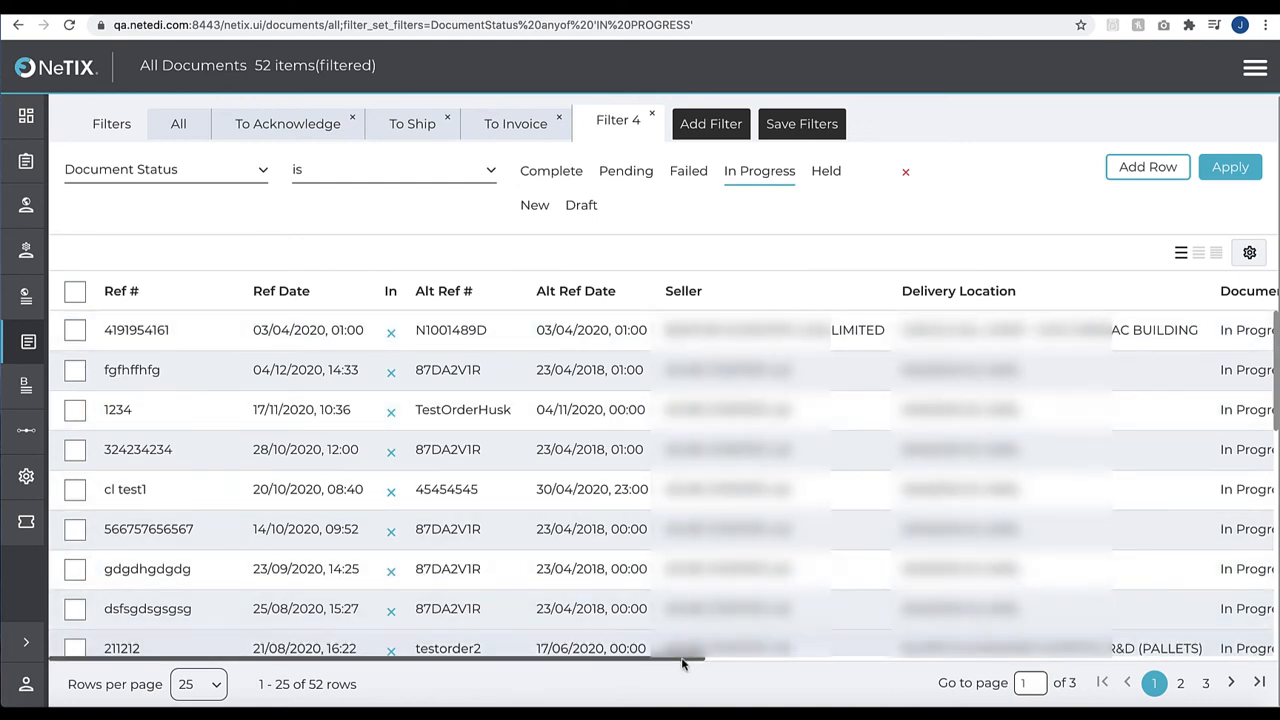
pyautogui.moveTo(683, 663); pyautogui.dragTo(978, 660)
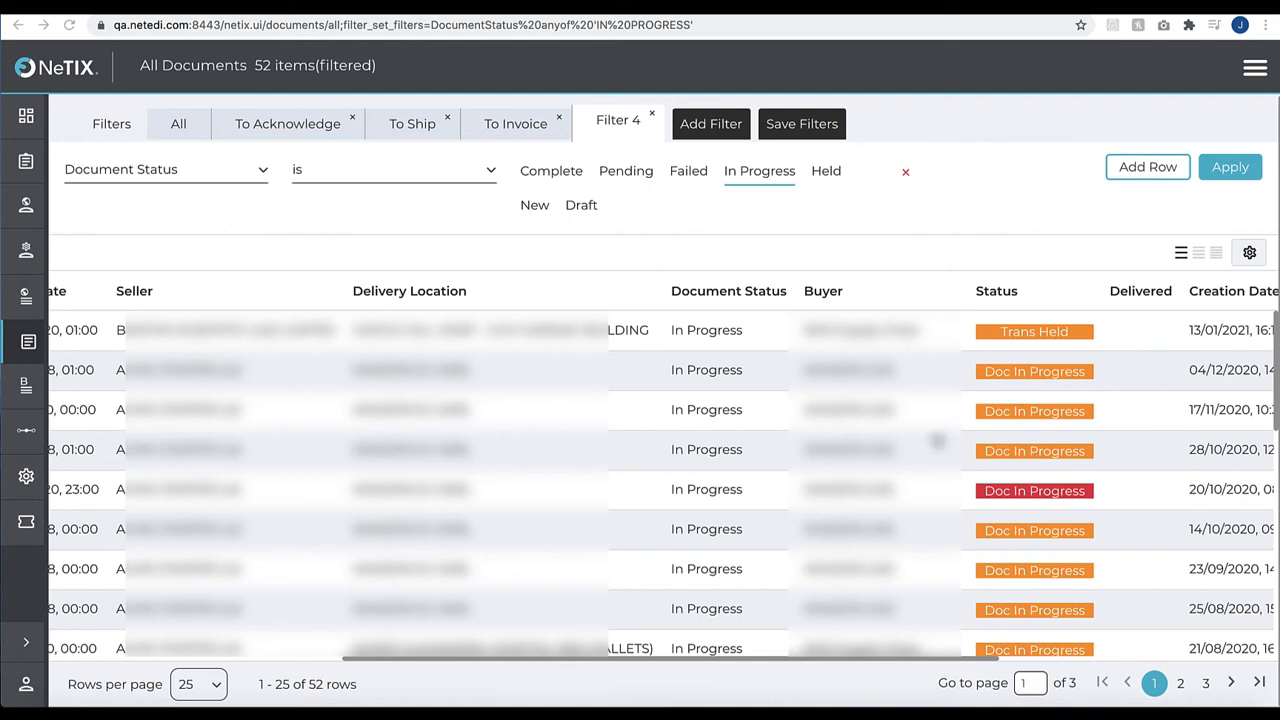
pyautogui.click(652, 117)
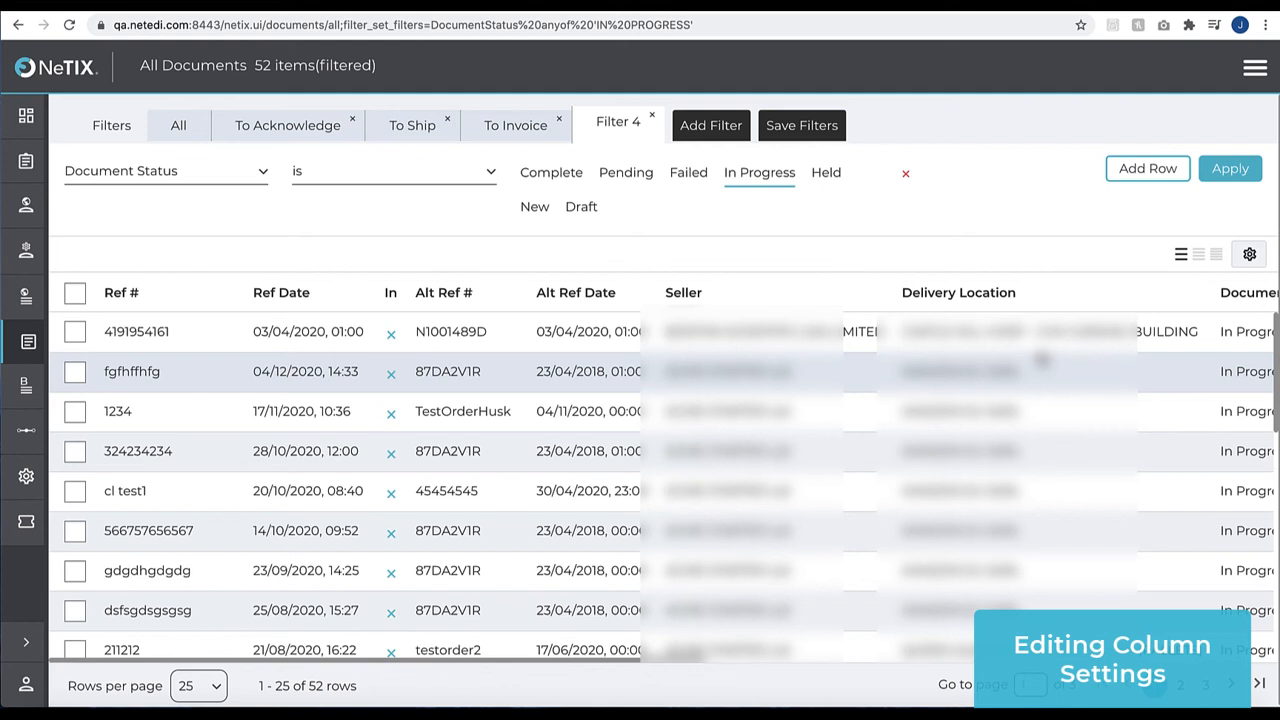
# Hide the Status column in the documents table through the column settings
pyautogui.click(1249, 254)
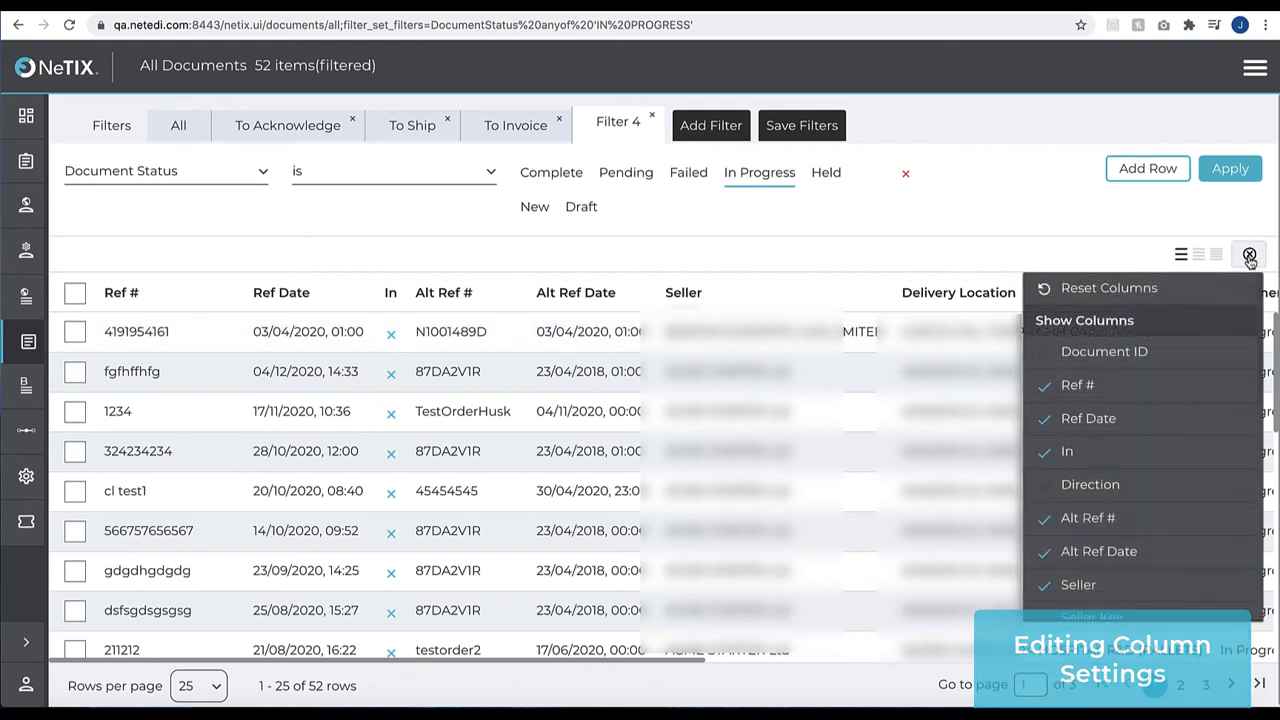
pyautogui.scroll(-5, 1130, 520)
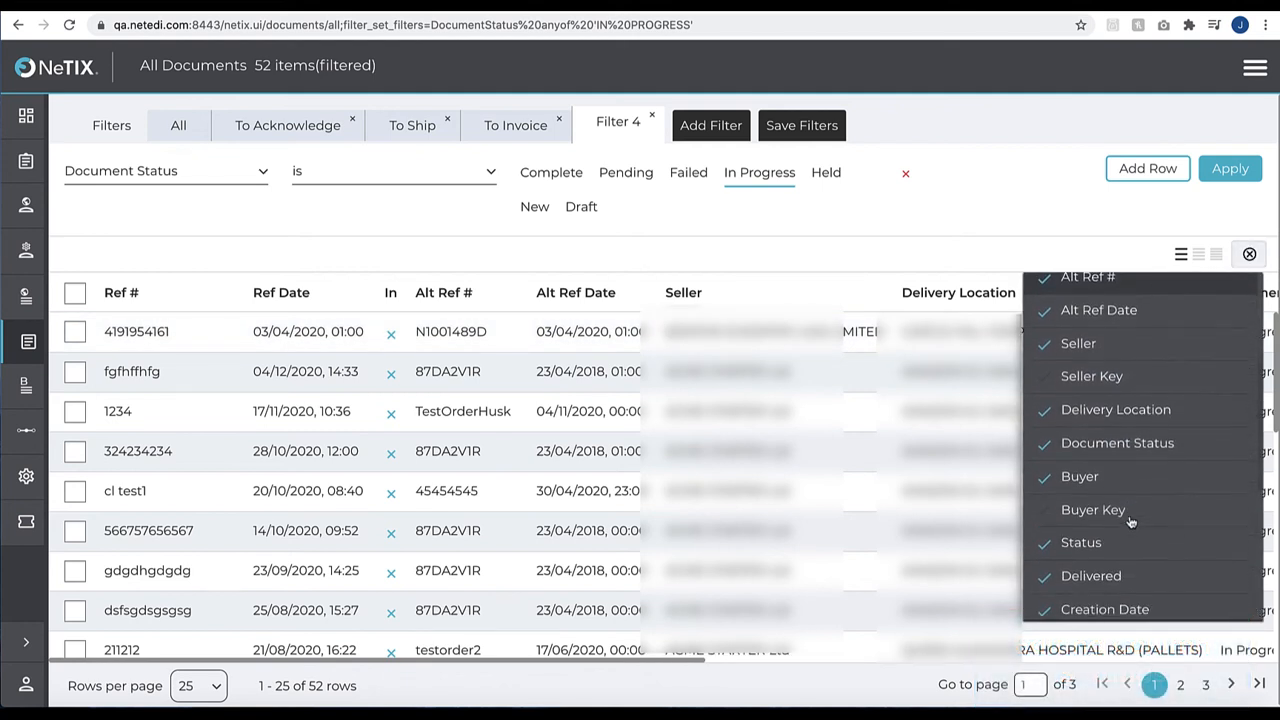
pyautogui.scroll(-1, 1130, 520)
pyautogui.click(1080, 476)
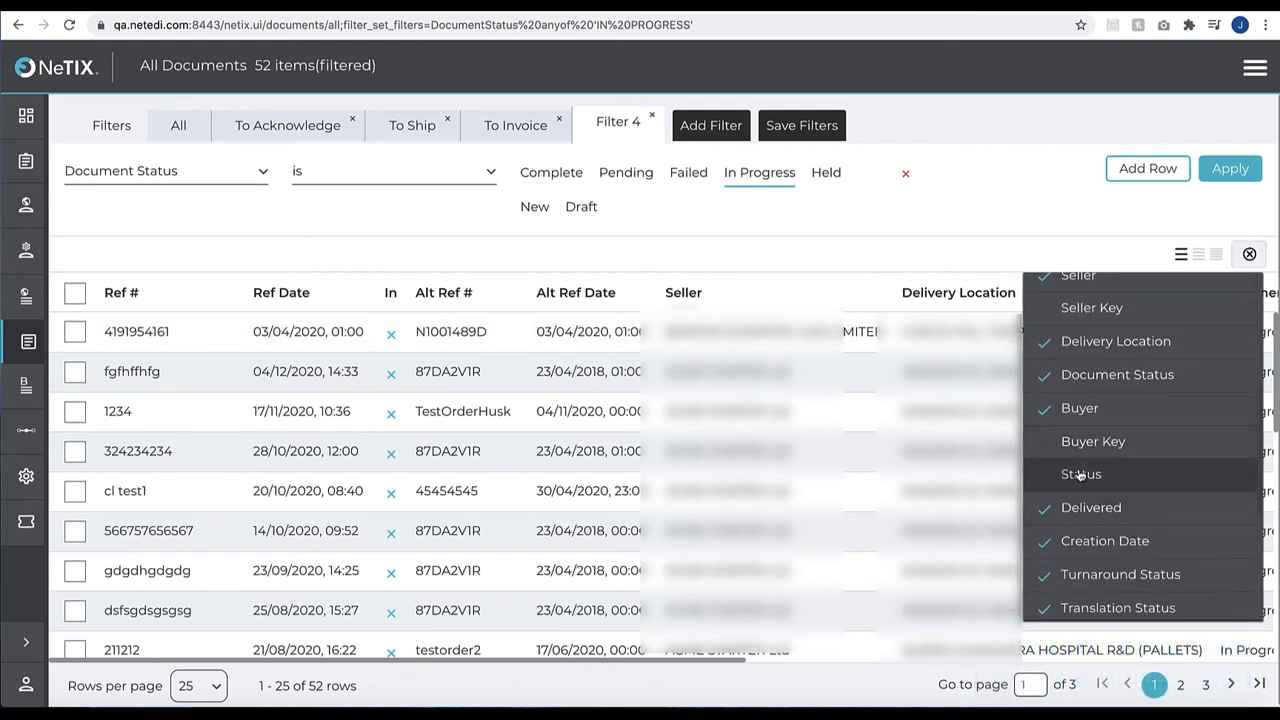
pyautogui.click(1249, 254)
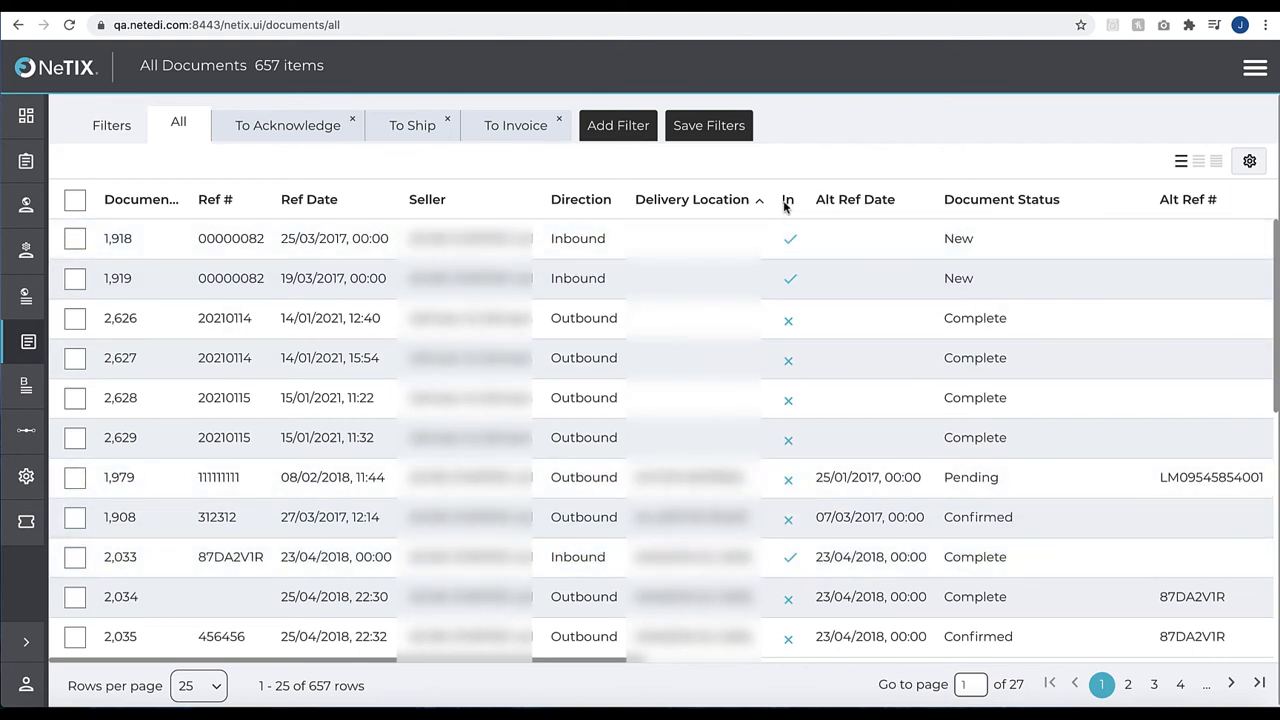
# Reorder the documents table so In and Direction sit between Ref Date and Seller, and widen the Ref Date column
pyautogui.moveTo(407, 205); pyautogui.dragTo(443, 213)
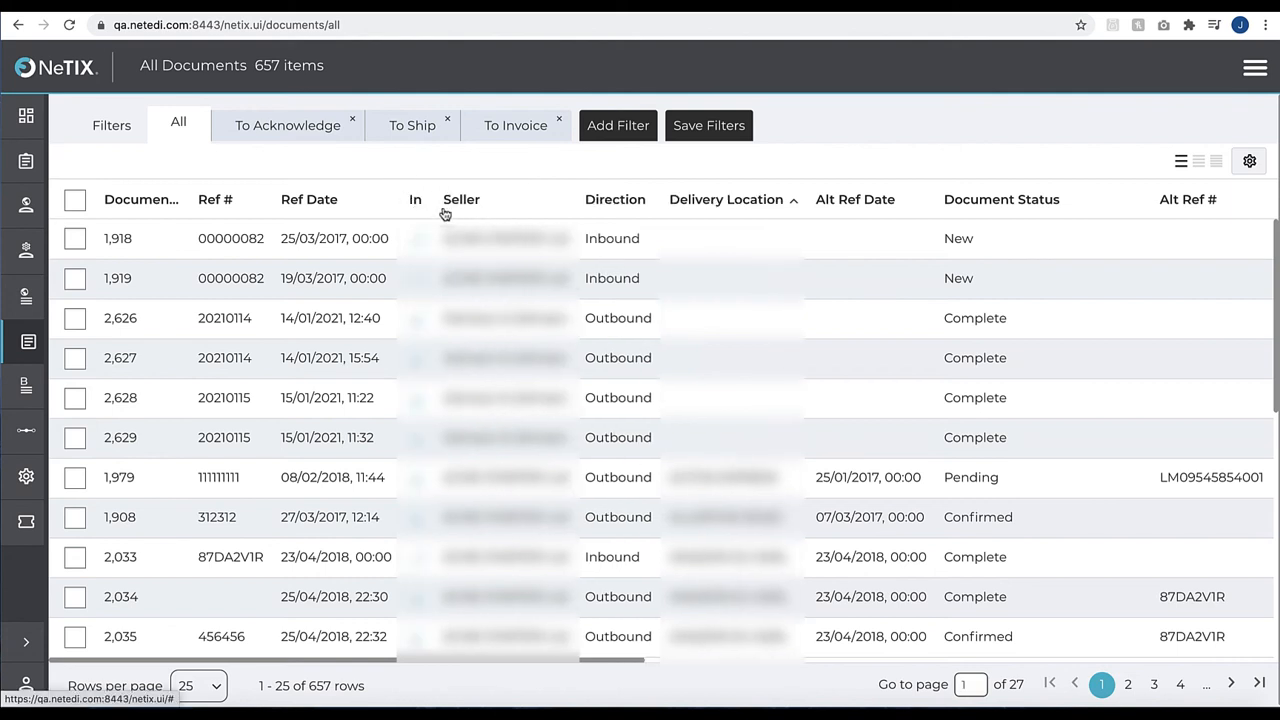
pyautogui.moveTo(617, 200); pyautogui.dragTo(551, 205)
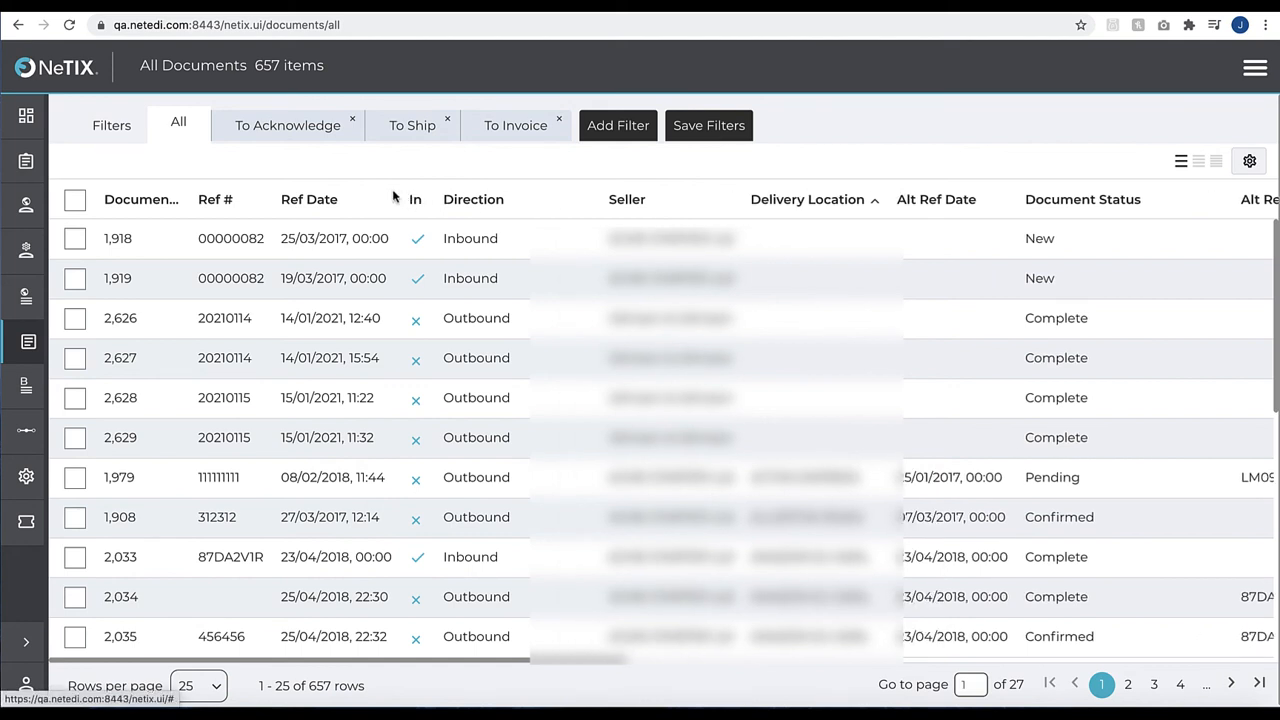
pyautogui.moveTo(390, 196); pyautogui.dragTo(458, 200)
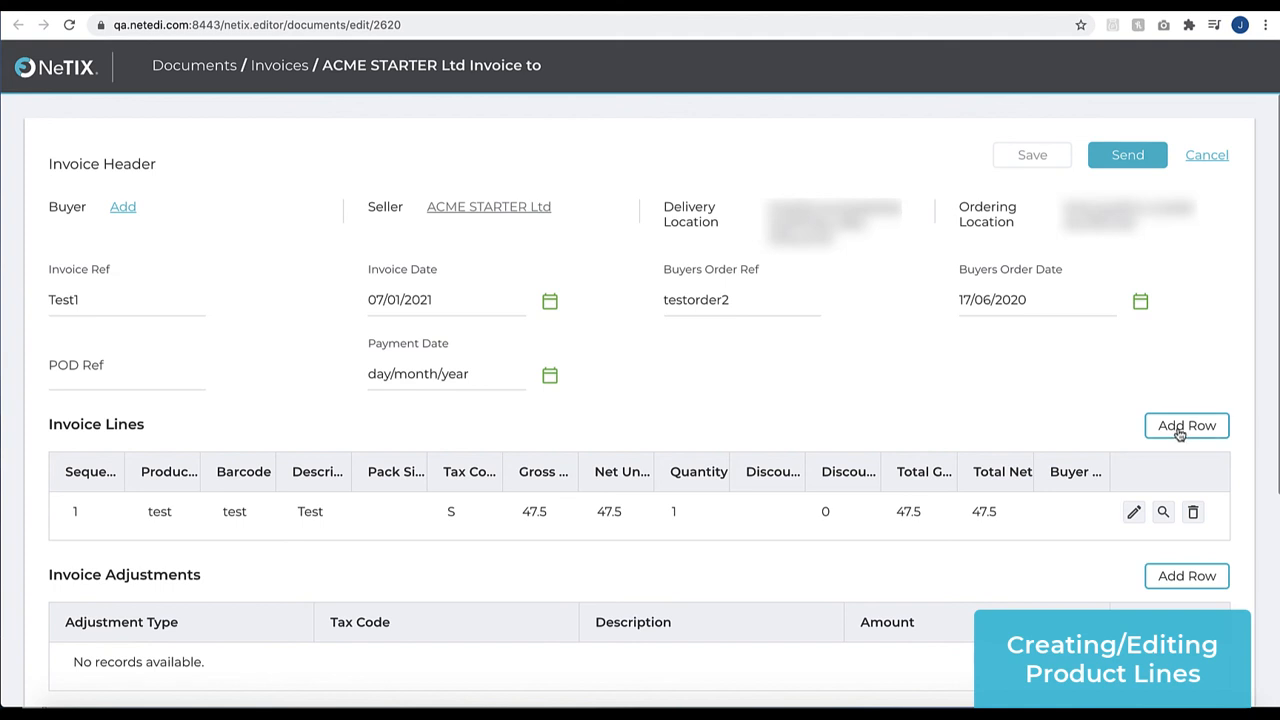
# Add a second row to the Invoice Lines with t1 as its product code, barcode and description
pyautogui.scroll(-1, 1180, 432)
pyautogui.click(1174, 347)
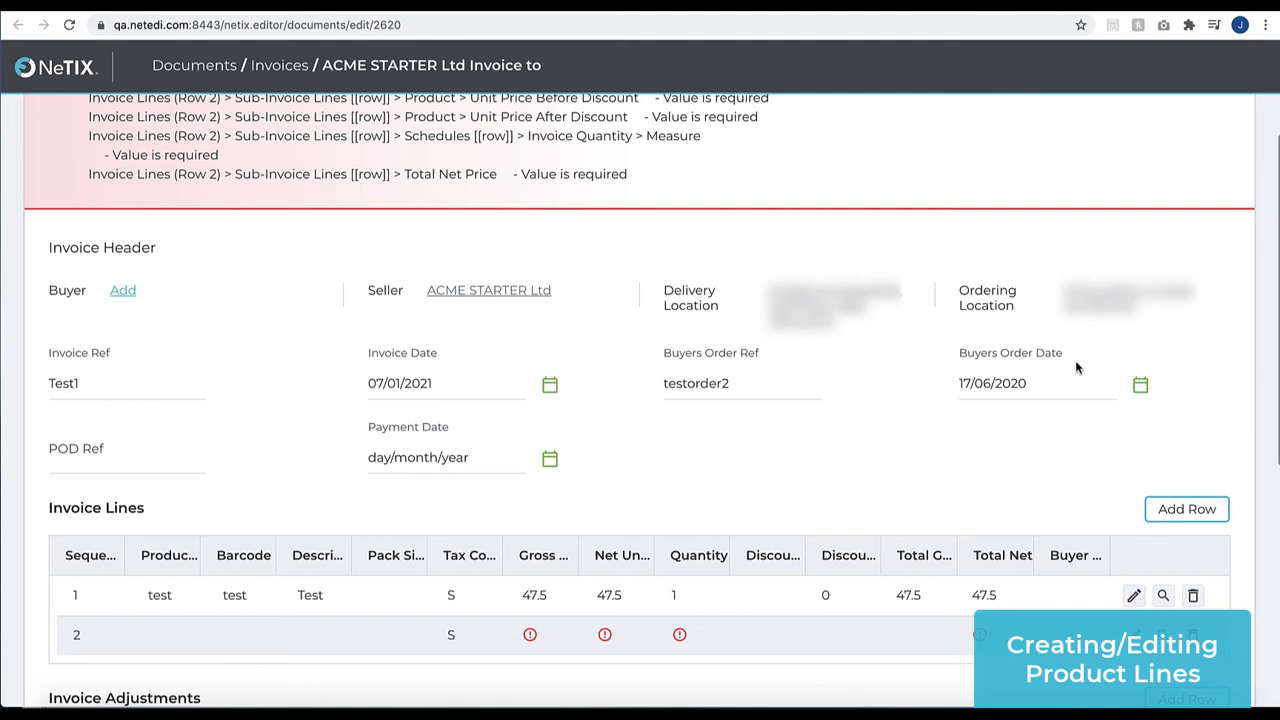
pyautogui.scroll(-2, 640, 497)
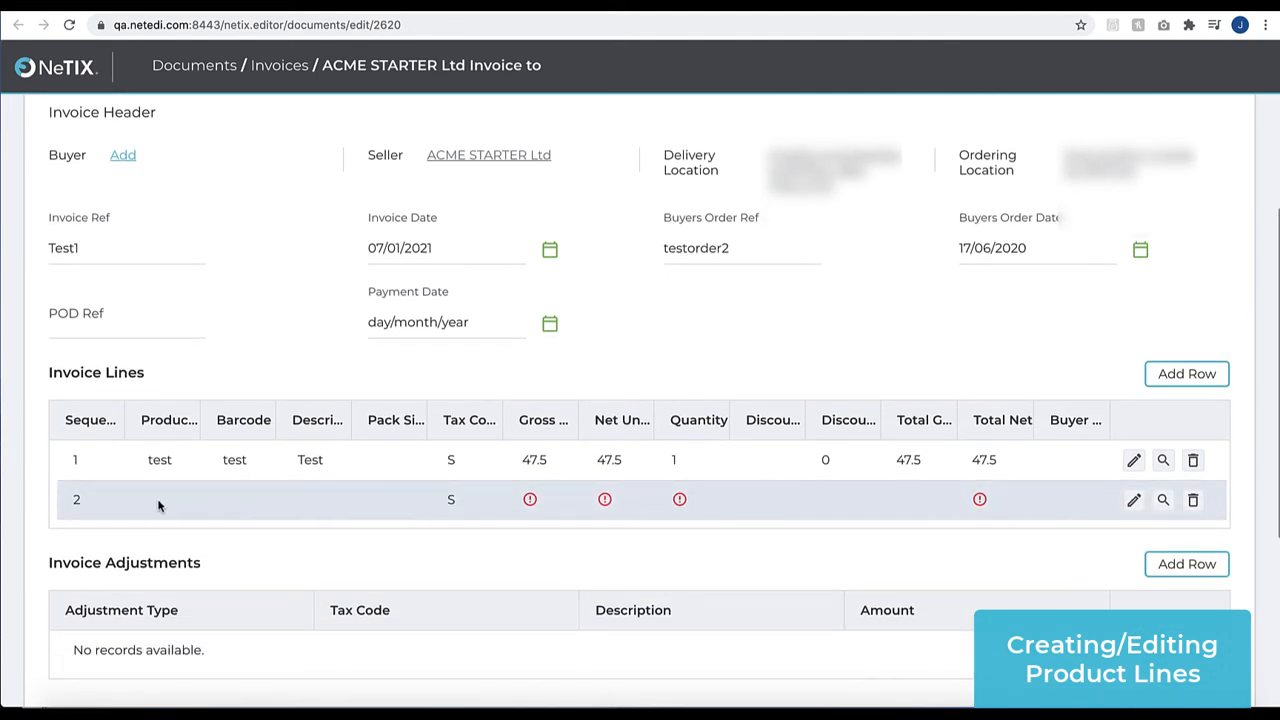
pyautogui.click(158, 507)
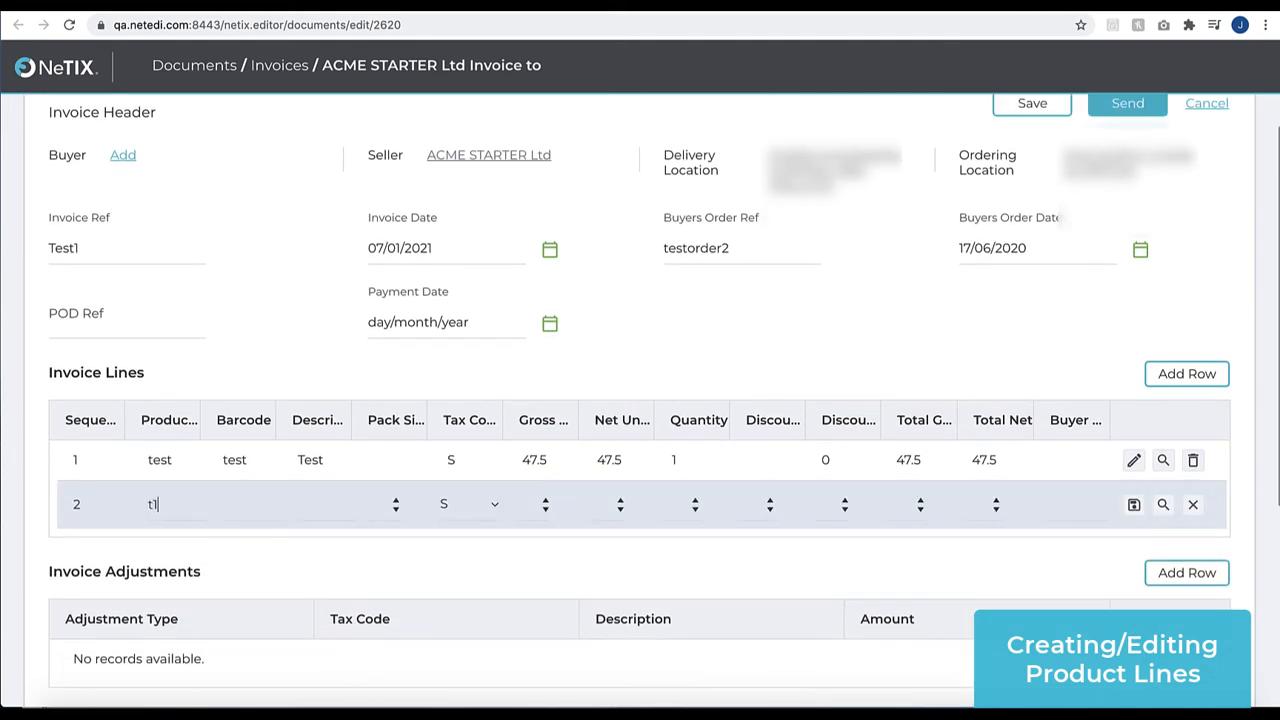
pyautogui.press('Tab')
pyautogui.write('t1')
pyautogui.press('Tab')
pyautogui.write('t')
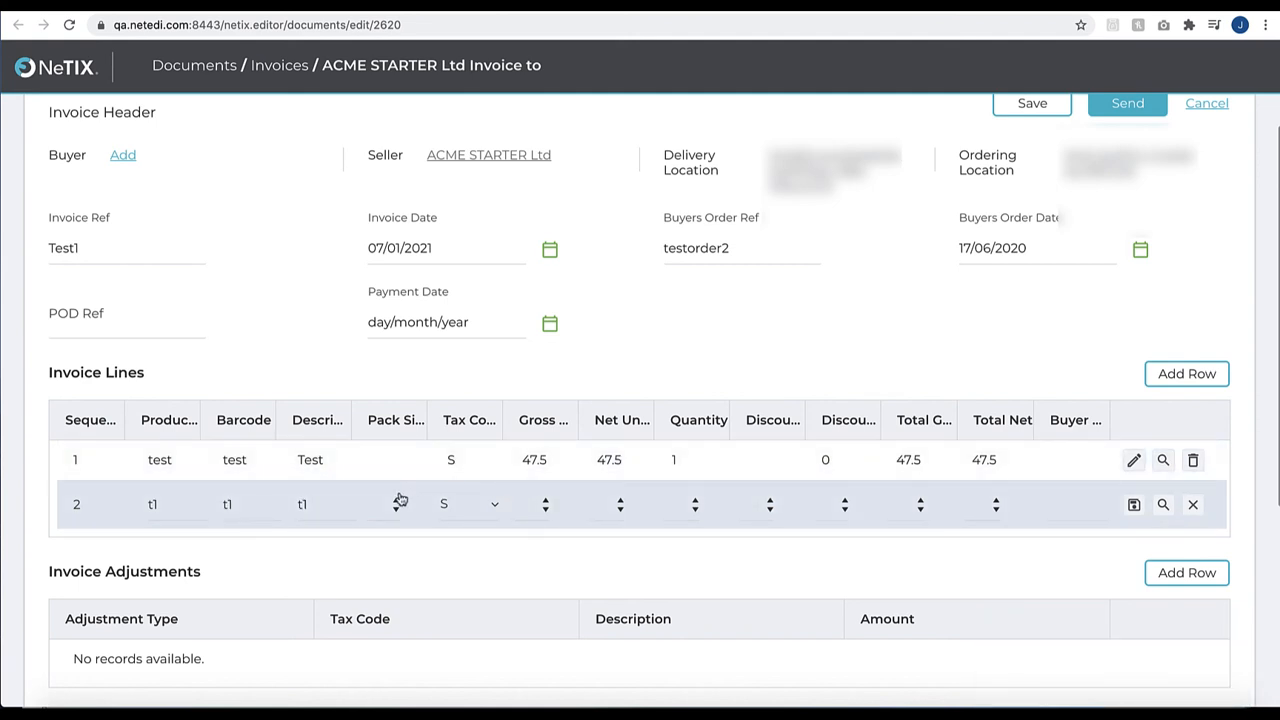
# Fill in the second invoice line with pack size 2 and 15.60 for gross, net and total prices, and save the row
pyautogui.click(396, 500)
pyautogui.doubleClick(540, 504)
pyautogui.hotkey('ctrl', 'c')
pyautogui.click(598, 504)
pyautogui.hotkey('ctrl', 'v')
pyautogui.hotkey('ctrl', 'v')
pyautogui.click(965, 505)
pyautogui.hotkey('ctrl', 'v')
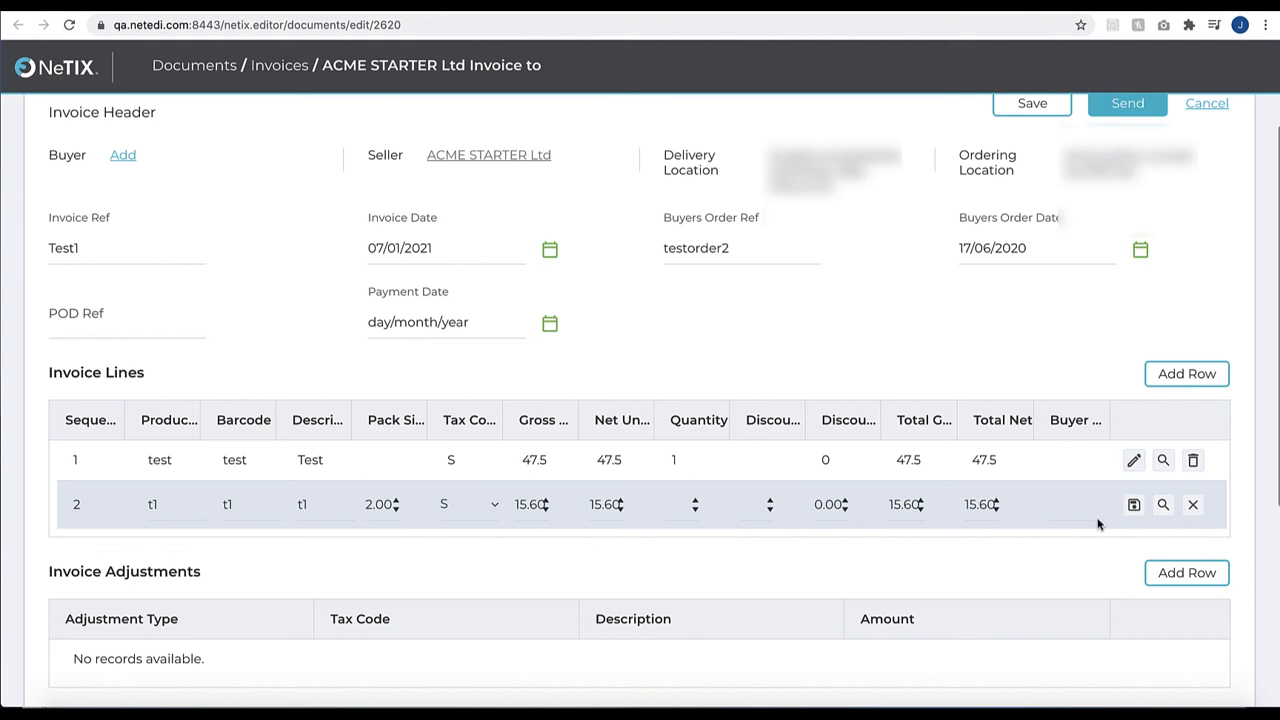
pyautogui.click(1134, 505)
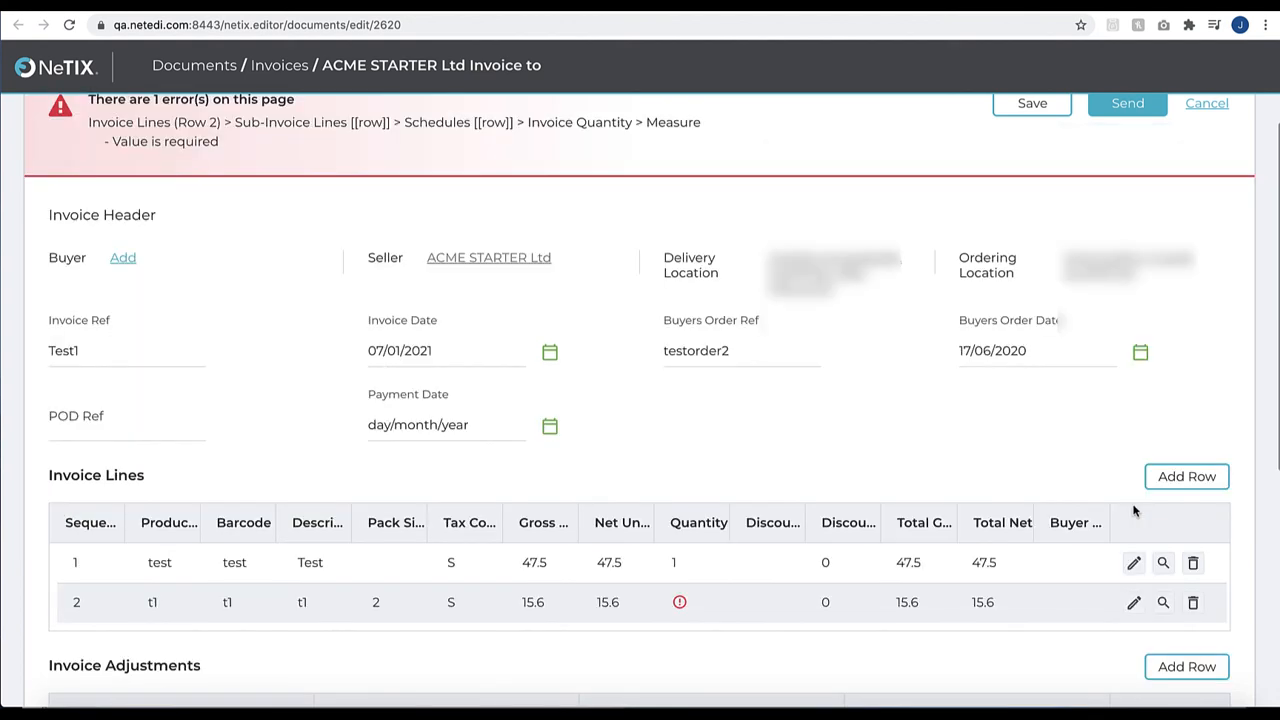
# Set the second invoice line's quantity to 7 and save the row
pyautogui.scroll(-2, 975, 515)
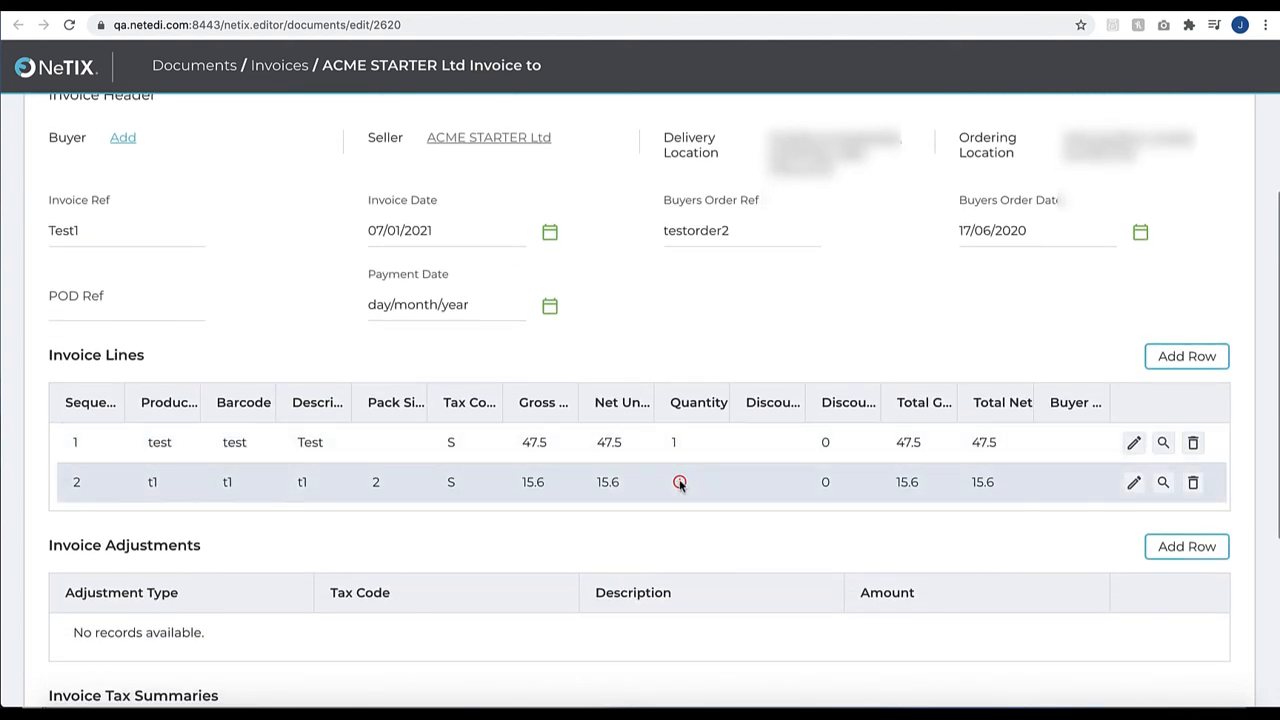
pyautogui.click(679, 484)
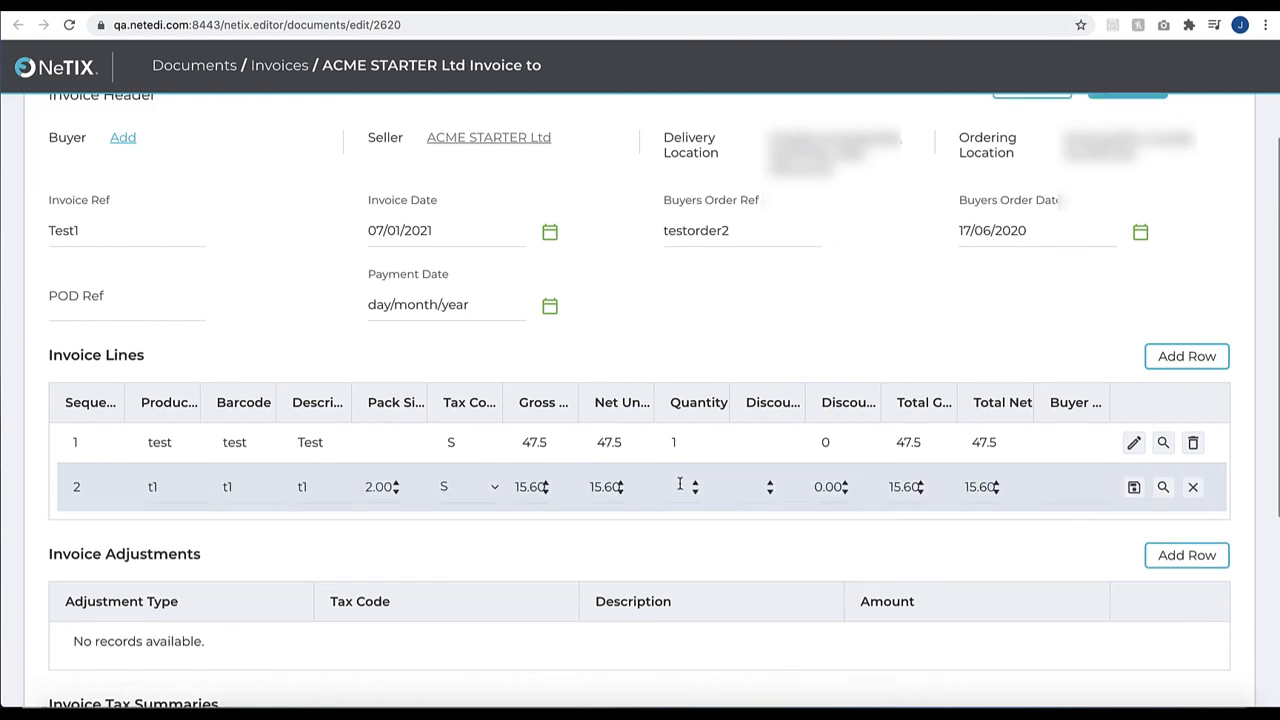
pyautogui.write('7')
pyautogui.click(1134, 487)
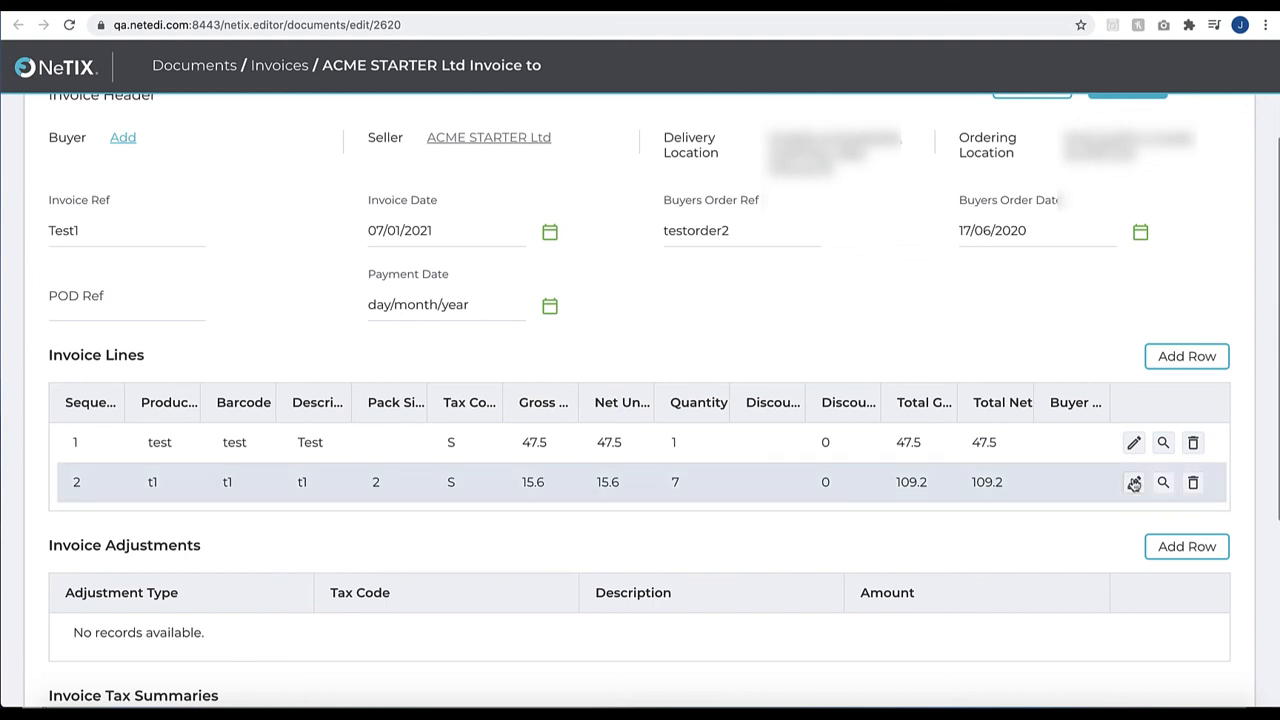
# Edit the second product line of the invoice, set its quantity to 6 and save it
pyautogui.click(1134, 483)
pyautogui.scroll(-3, 649, 501)
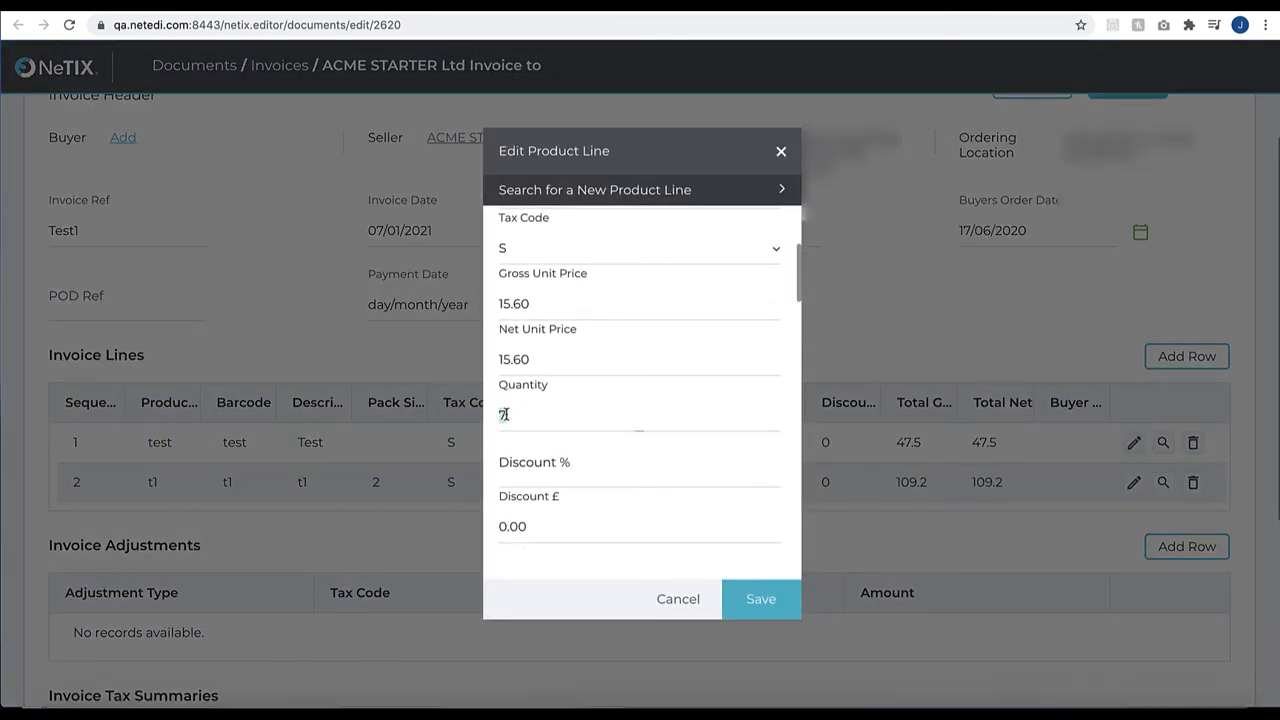
pyautogui.click(502, 414)
pyautogui.press('BackSpace')
pyautogui.write('6')
pyautogui.click(755, 598)
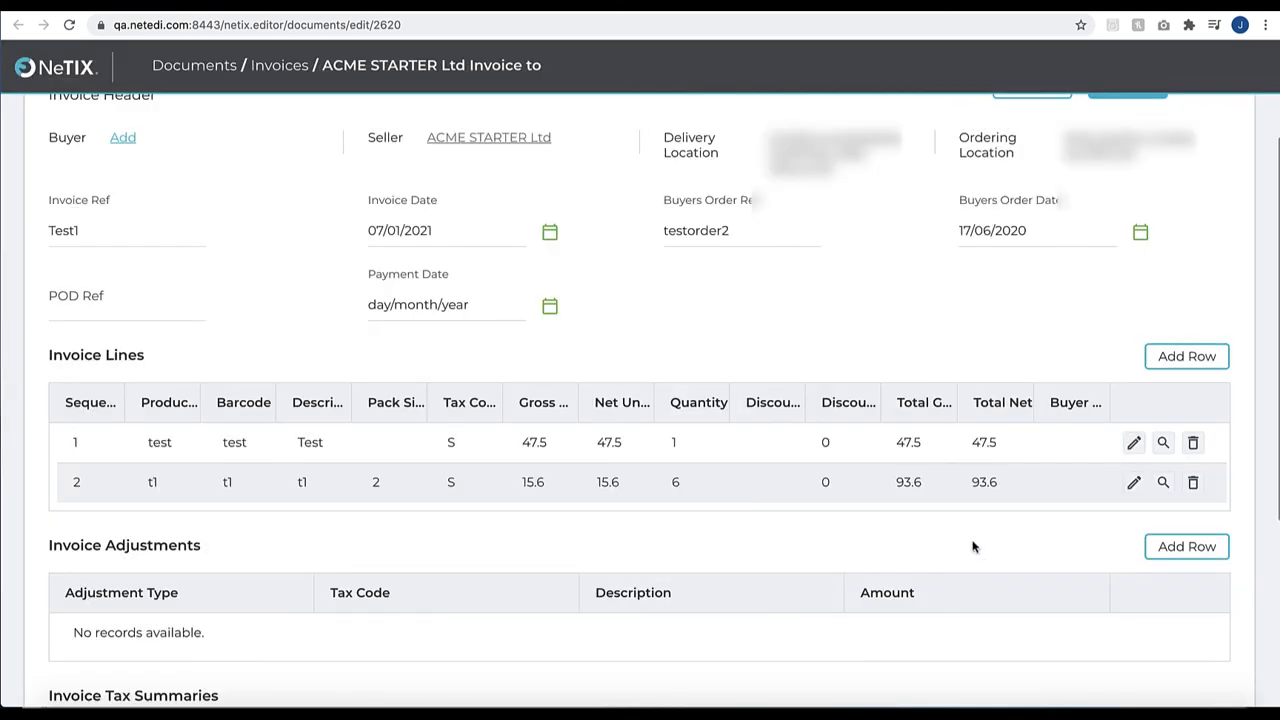
pyautogui.scroll(1, 972, 546)
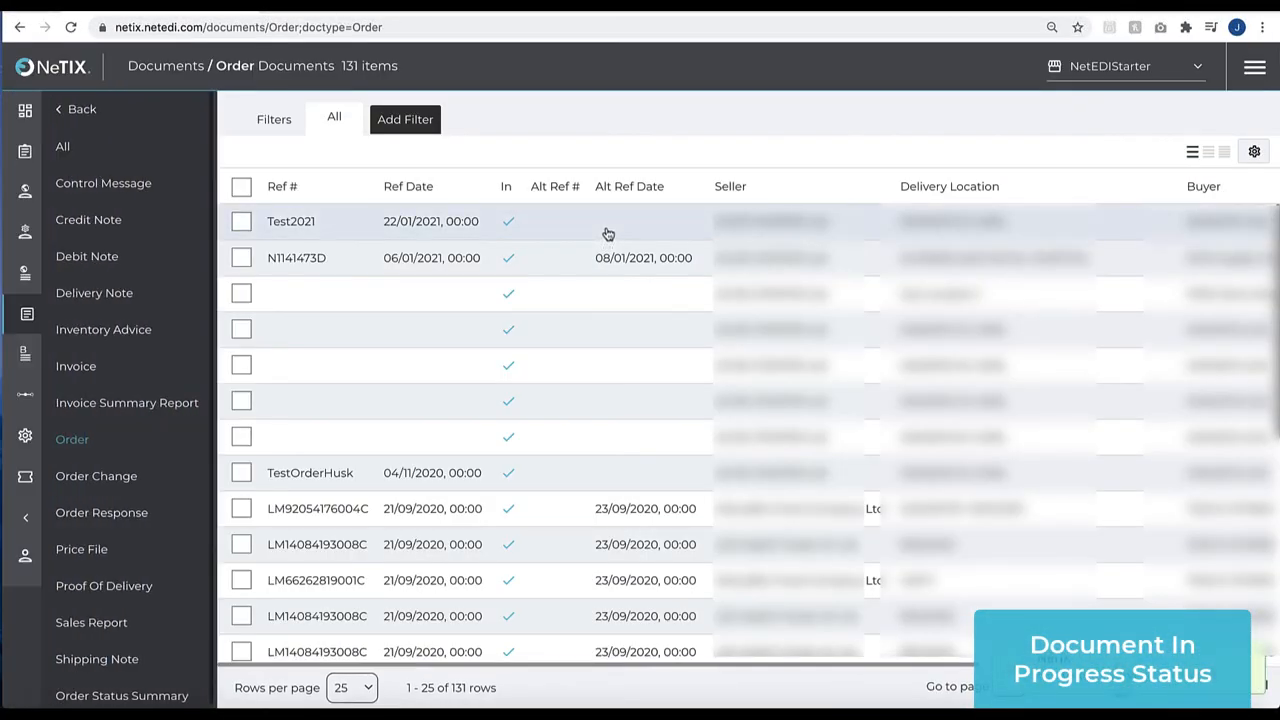
# Process the order Test2021 into an Invoice as the target document
pyautogui.click(766, 226)
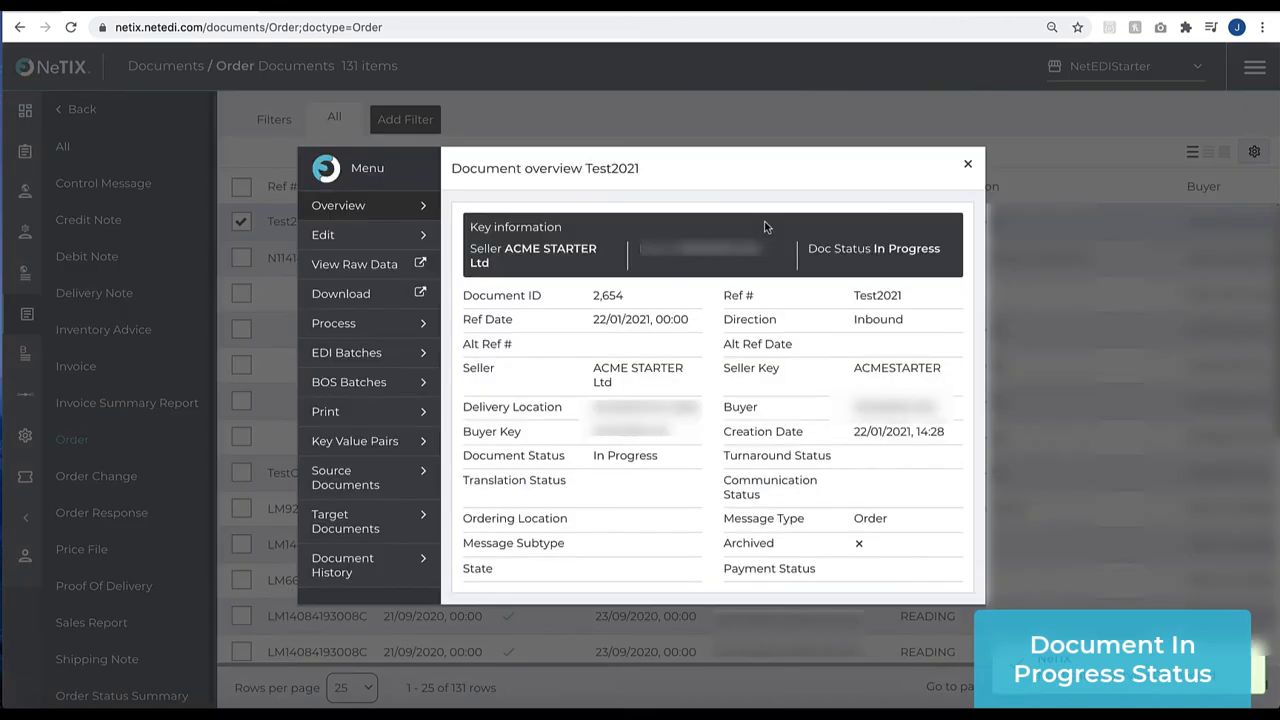
pyautogui.click(379, 326)
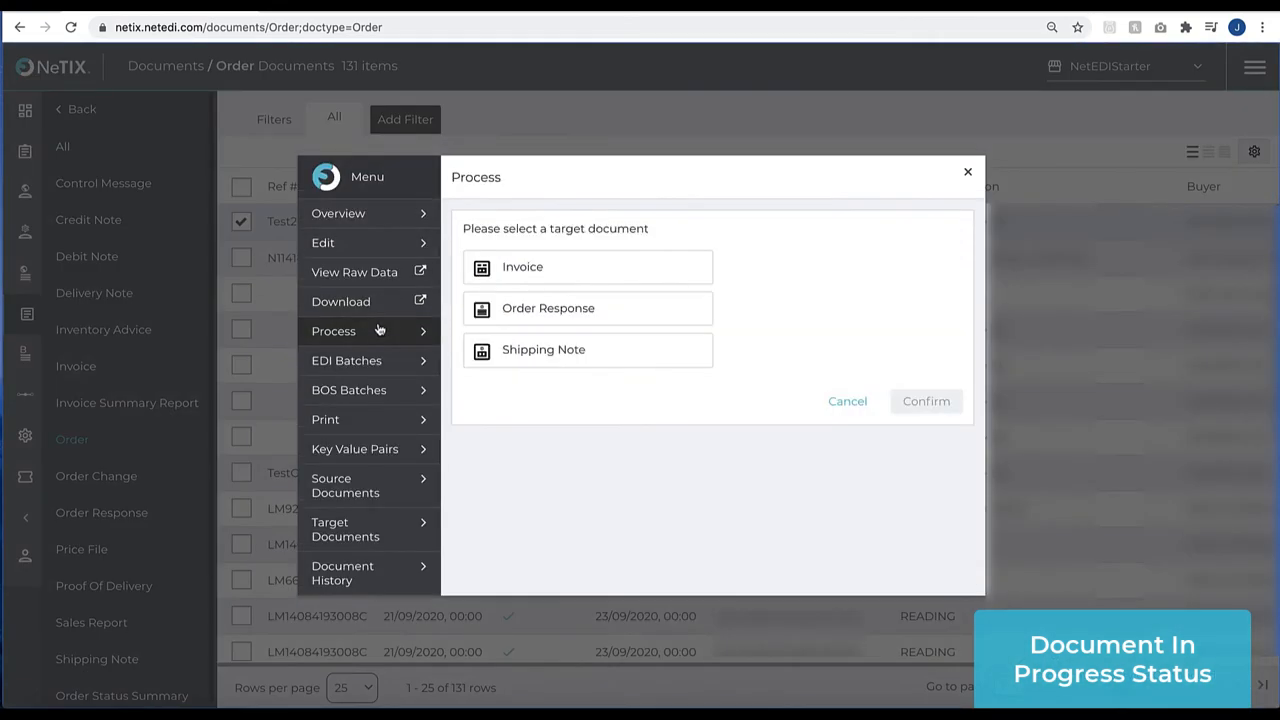
pyautogui.click(520, 266)
pyautogui.click(903, 404)
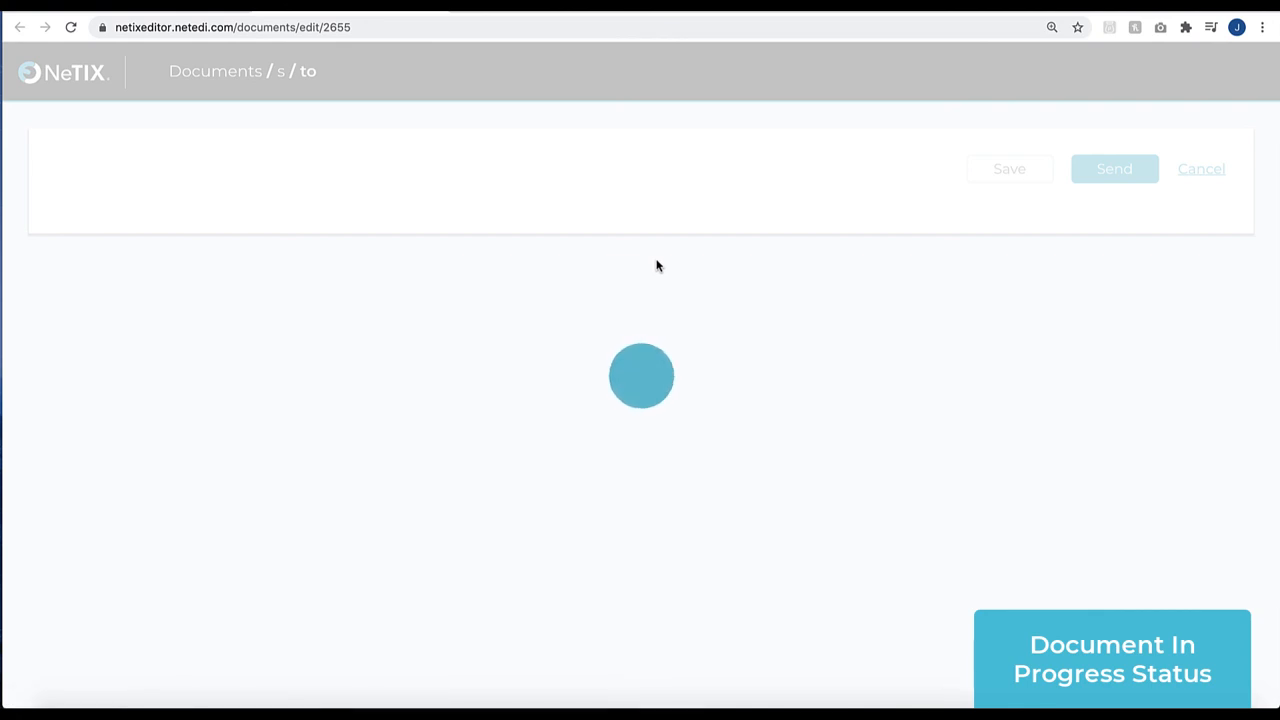
# Fill in the invoice header with Invoice Ref TestINR2021, Delivery Note Ref TestDNR2021 and Delivery Note Date 23/01/2021
pyautogui.scroll(-3, 657, 263)
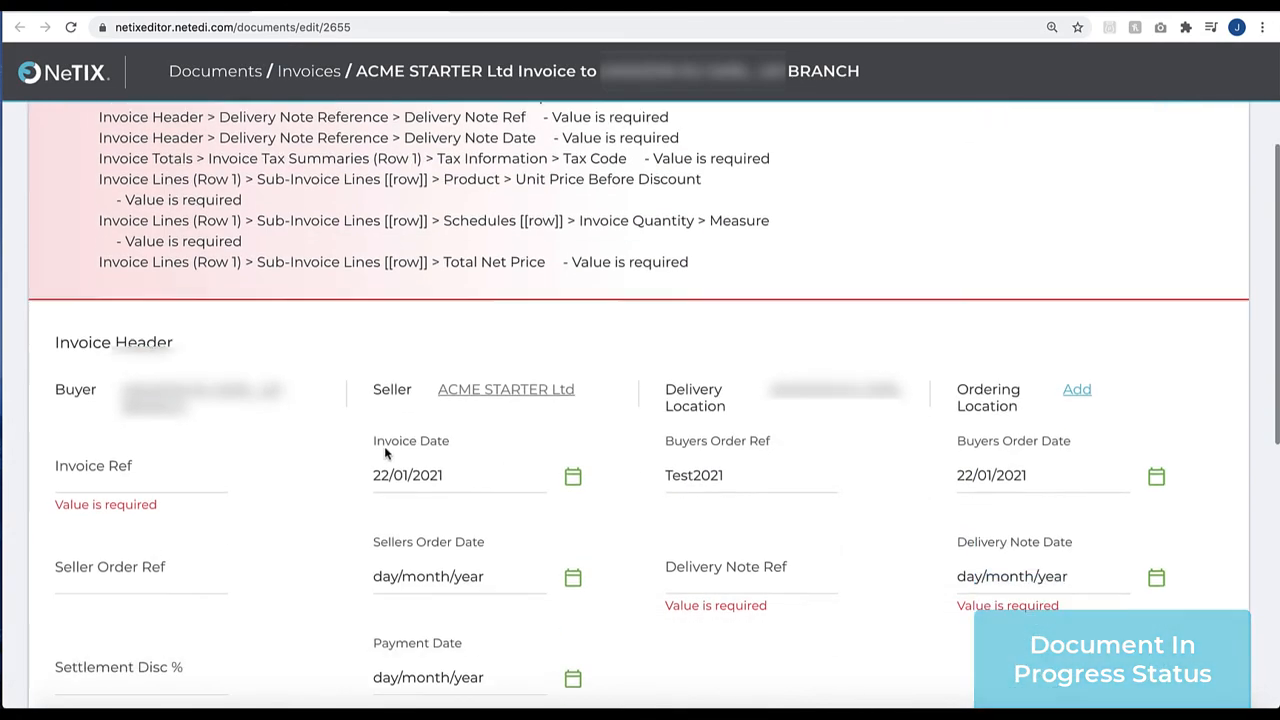
pyautogui.click(189, 397)
pyautogui.write('TestI')
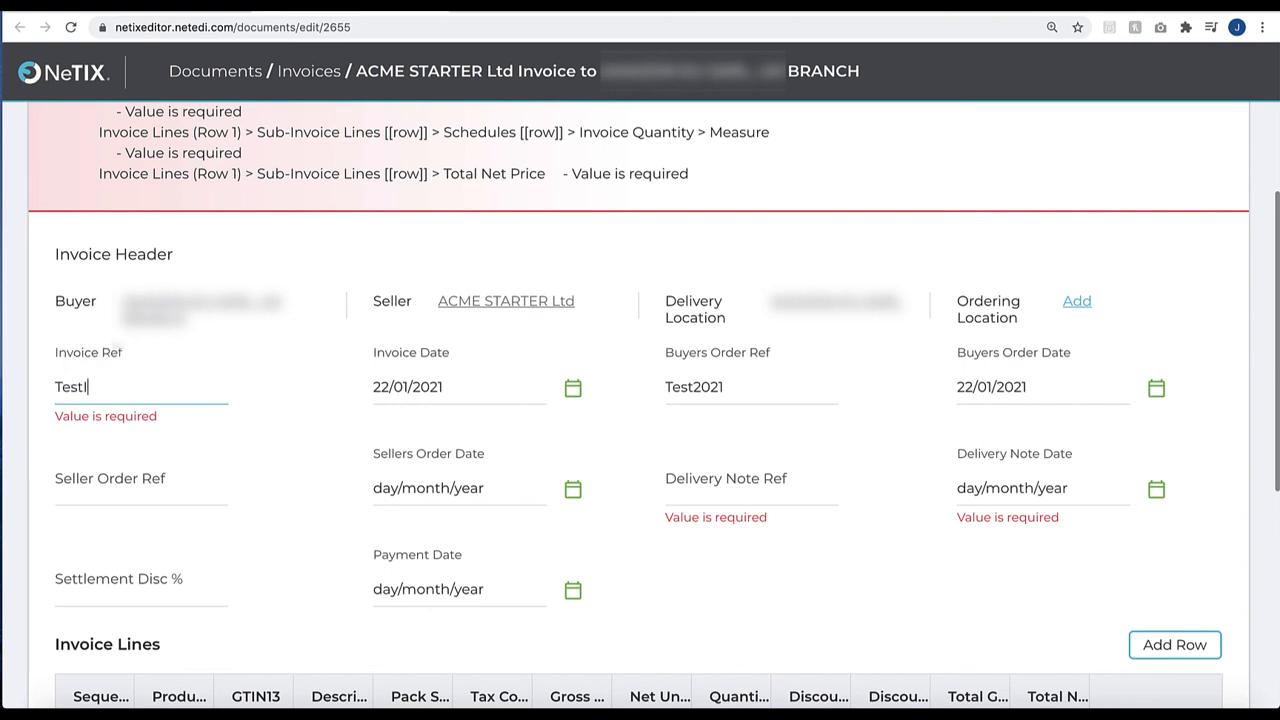
pyautogui.write('NR2021')
pyautogui.click(727, 492)
pyautogui.write('Test')
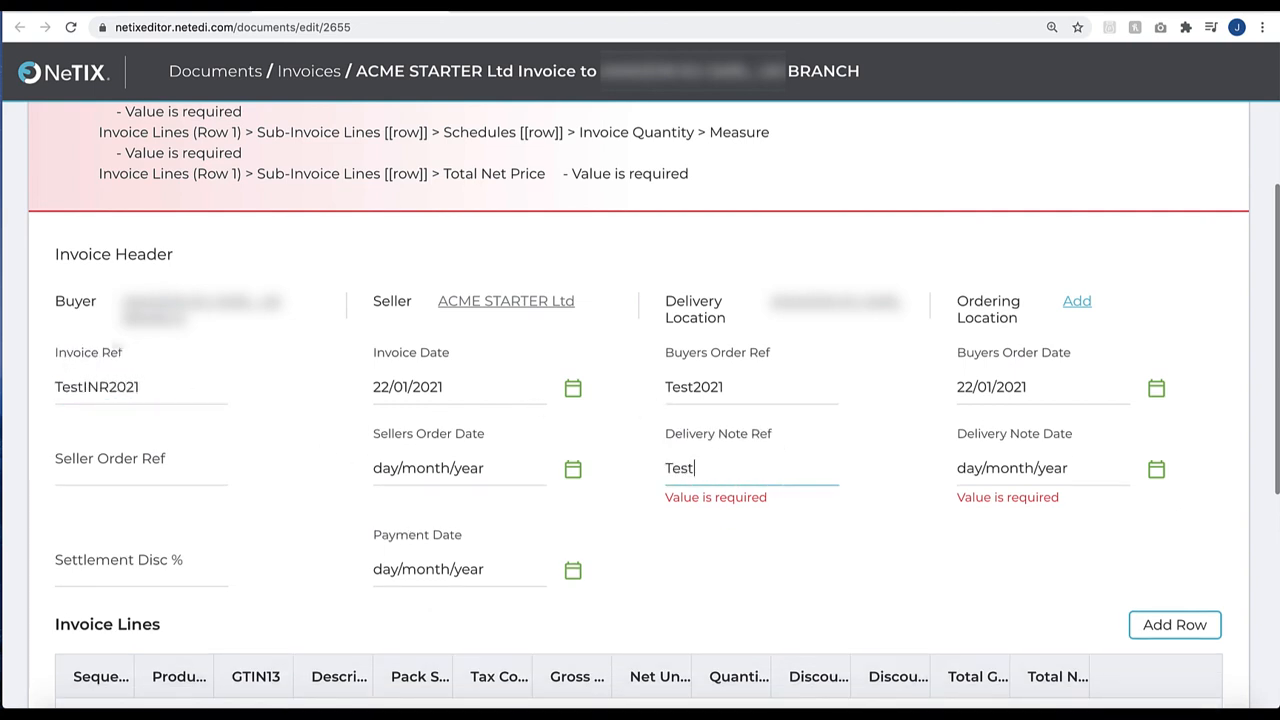
pyautogui.write('DNR2021')
pyautogui.click(1157, 469)
pyautogui.click(1249, 339)
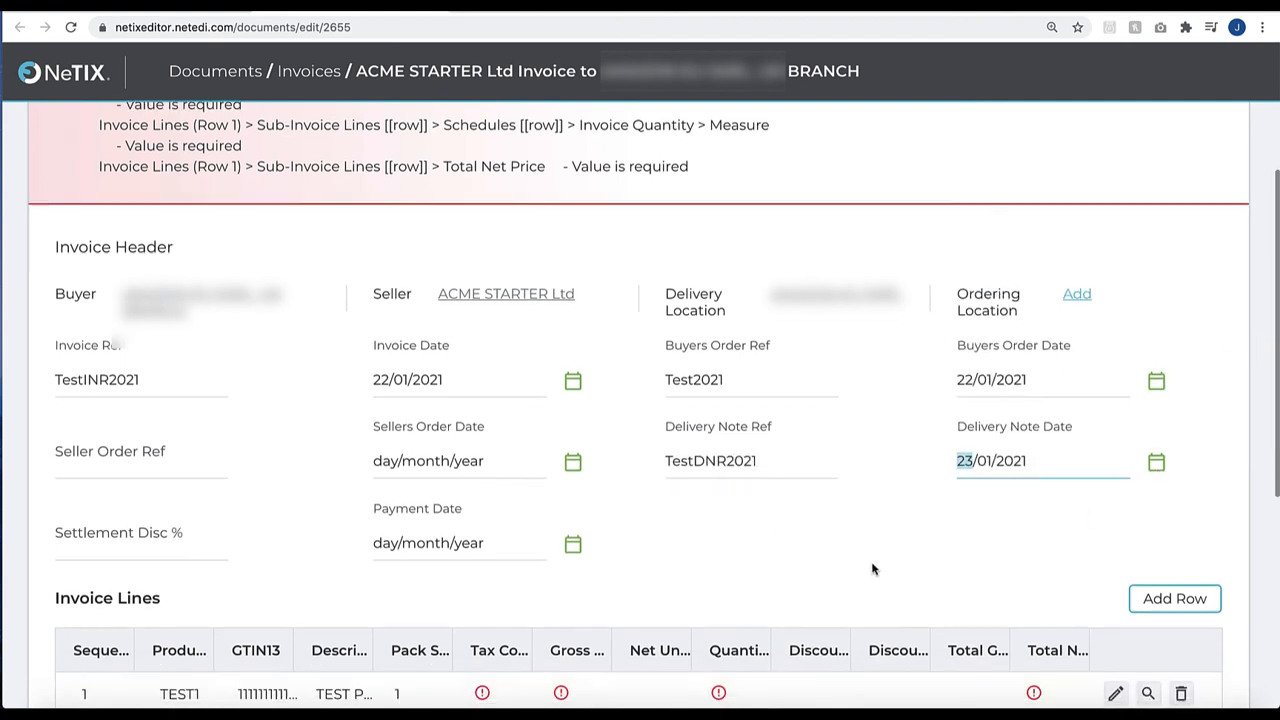
# Complete the TEST1 invoice line with tax code S, gross unit price 3 and quantity 12, then save the row and the invoice
pyautogui.click(483, 541)
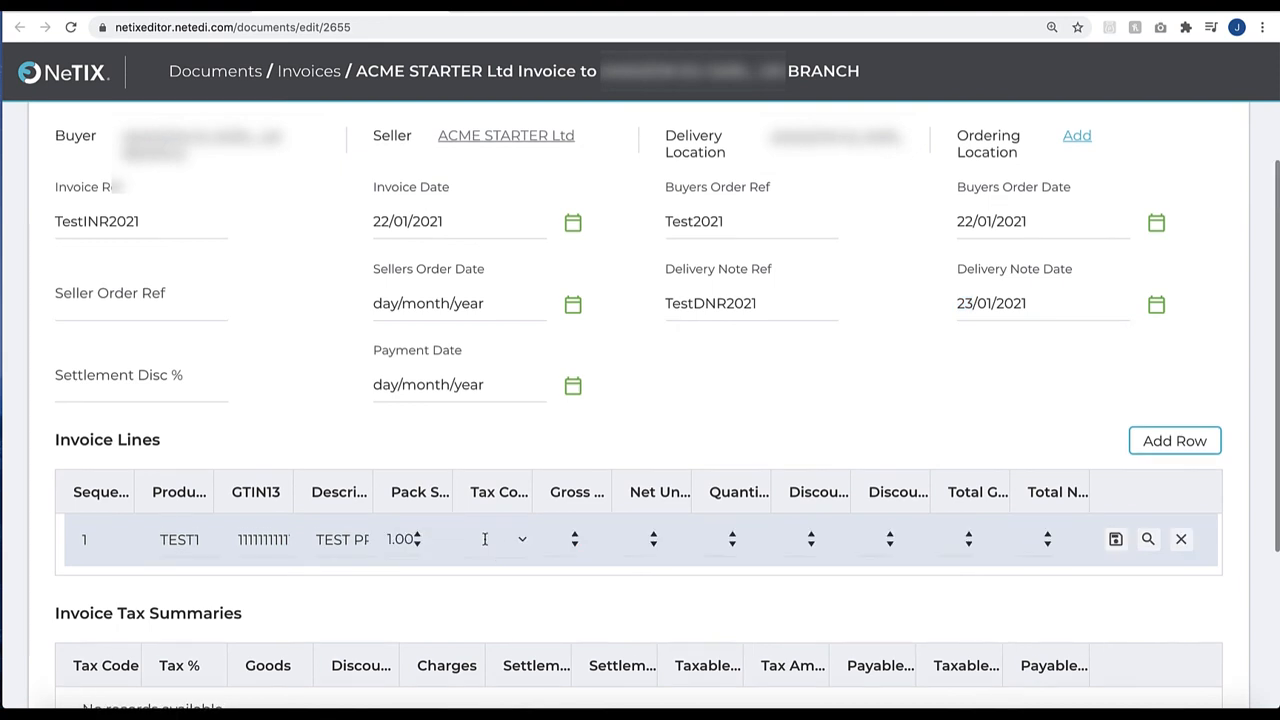
pyautogui.click(520, 539)
pyautogui.click(513, 366)
pyautogui.click(576, 538)
pyautogui.click(735, 537)
pyautogui.write('2')
pyautogui.click(1116, 539)
pyautogui.scroll(1, 1047, 409)
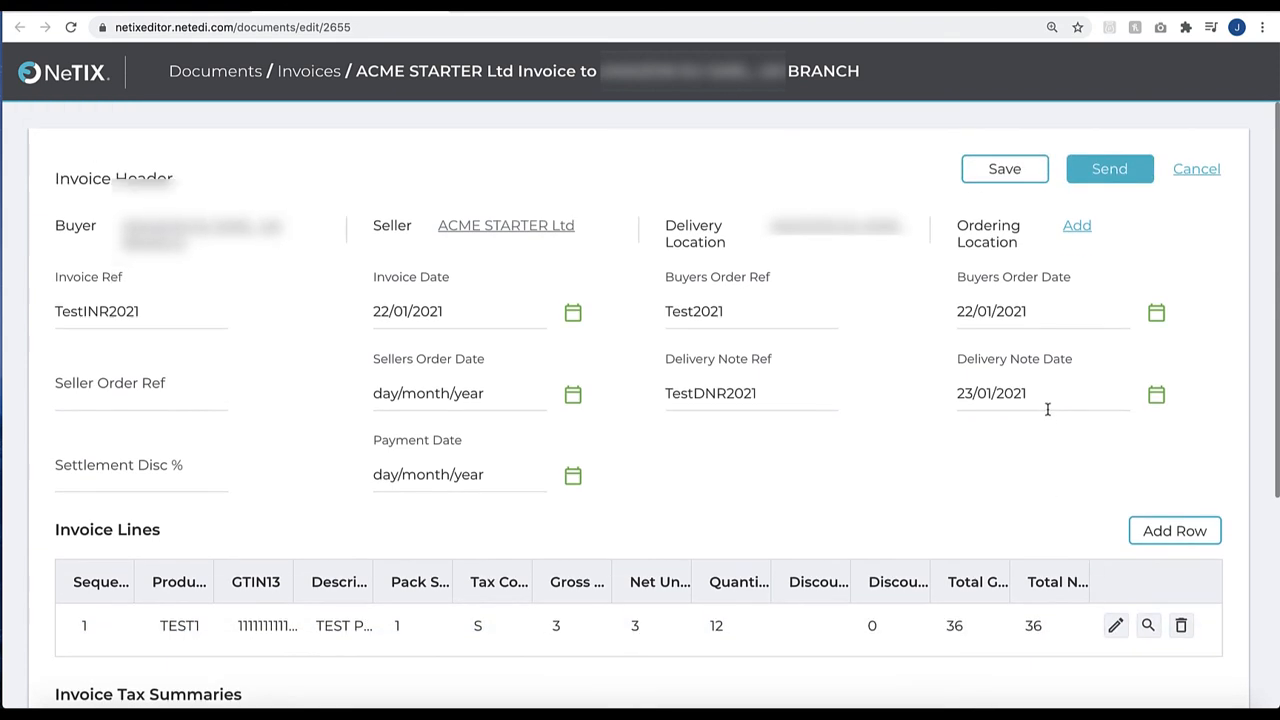
pyautogui.click(1004, 170)
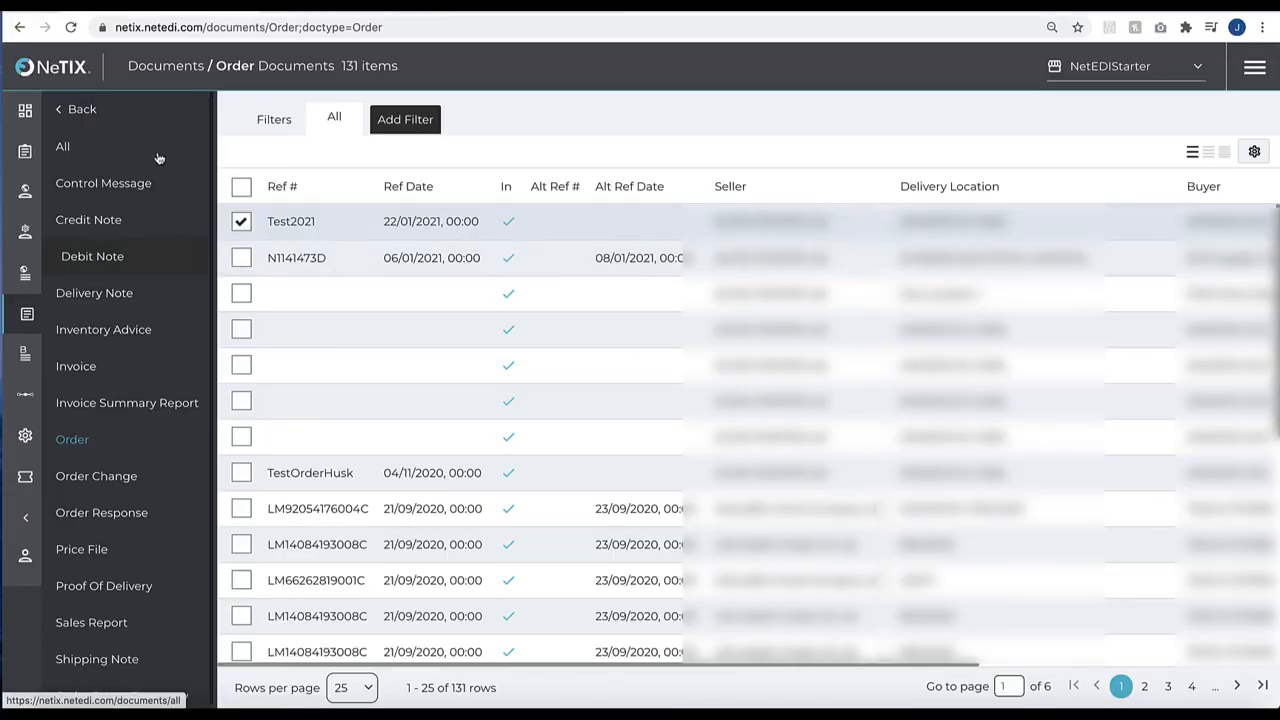
# Show all documents, select the one with ref date 19/03/2017 and export it to Excel
pyautogui.click(84, 149)
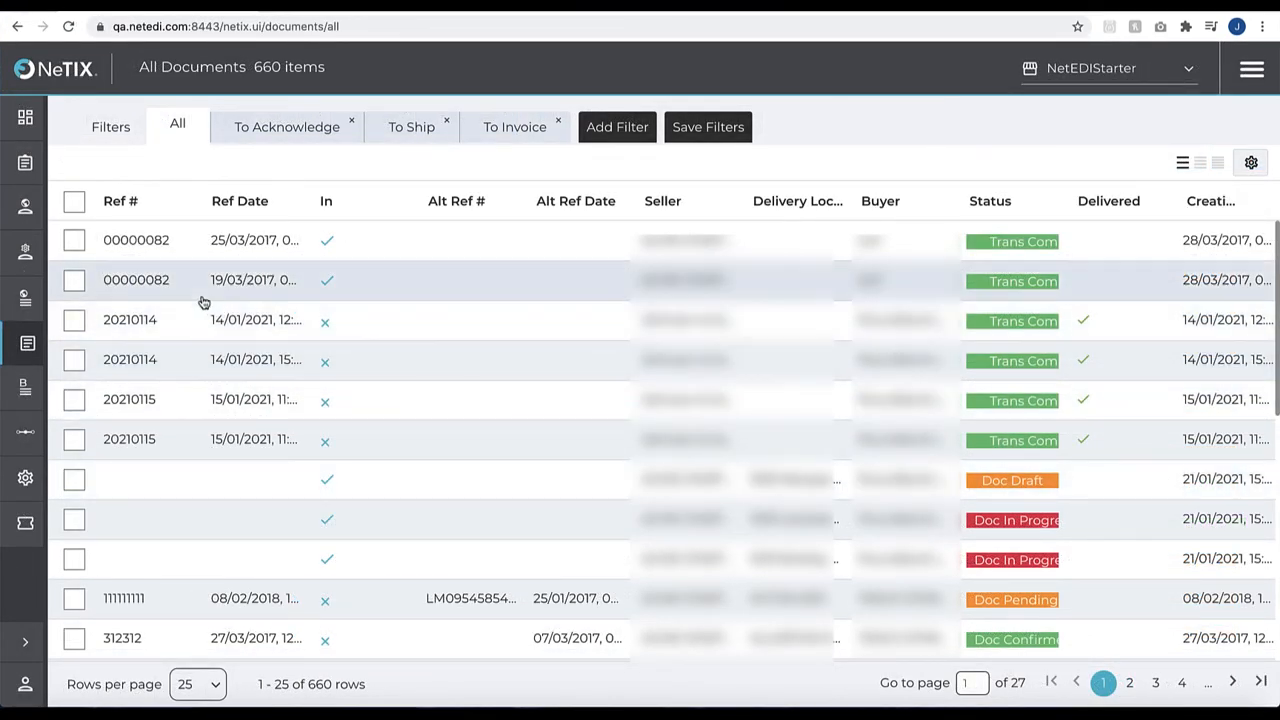
pyautogui.click(74, 281)
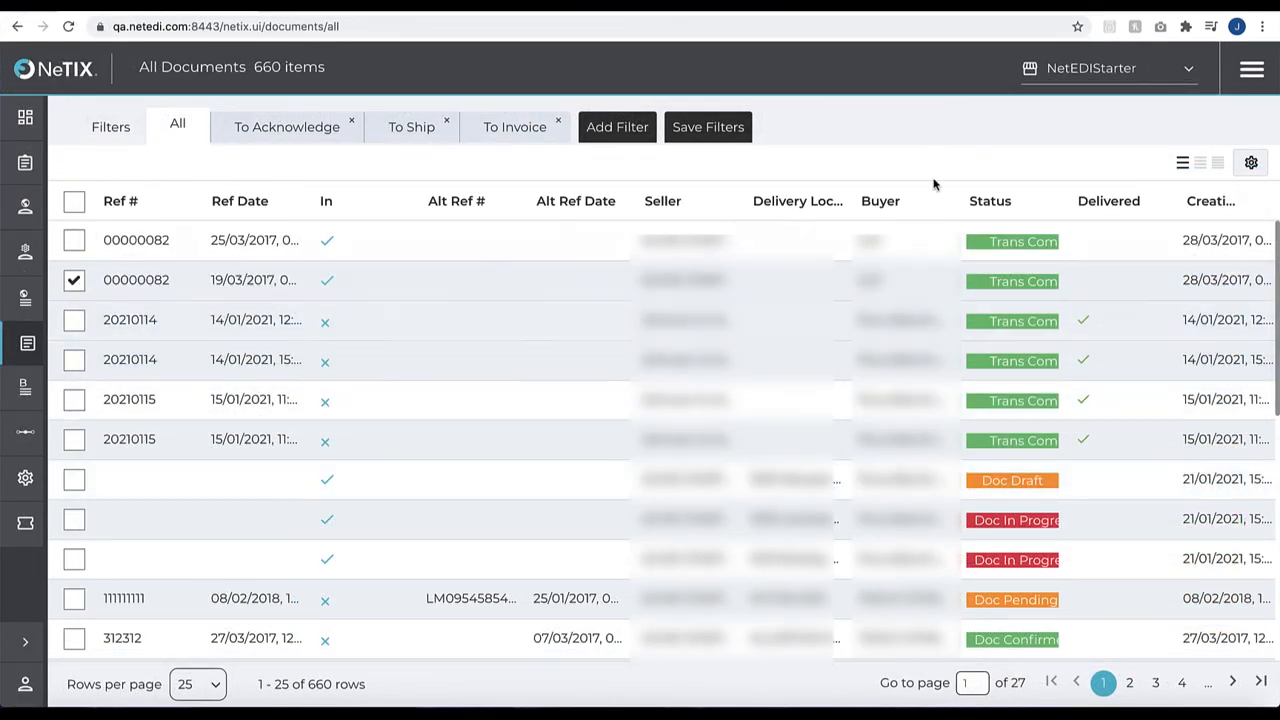
pyautogui.click(1250, 78)
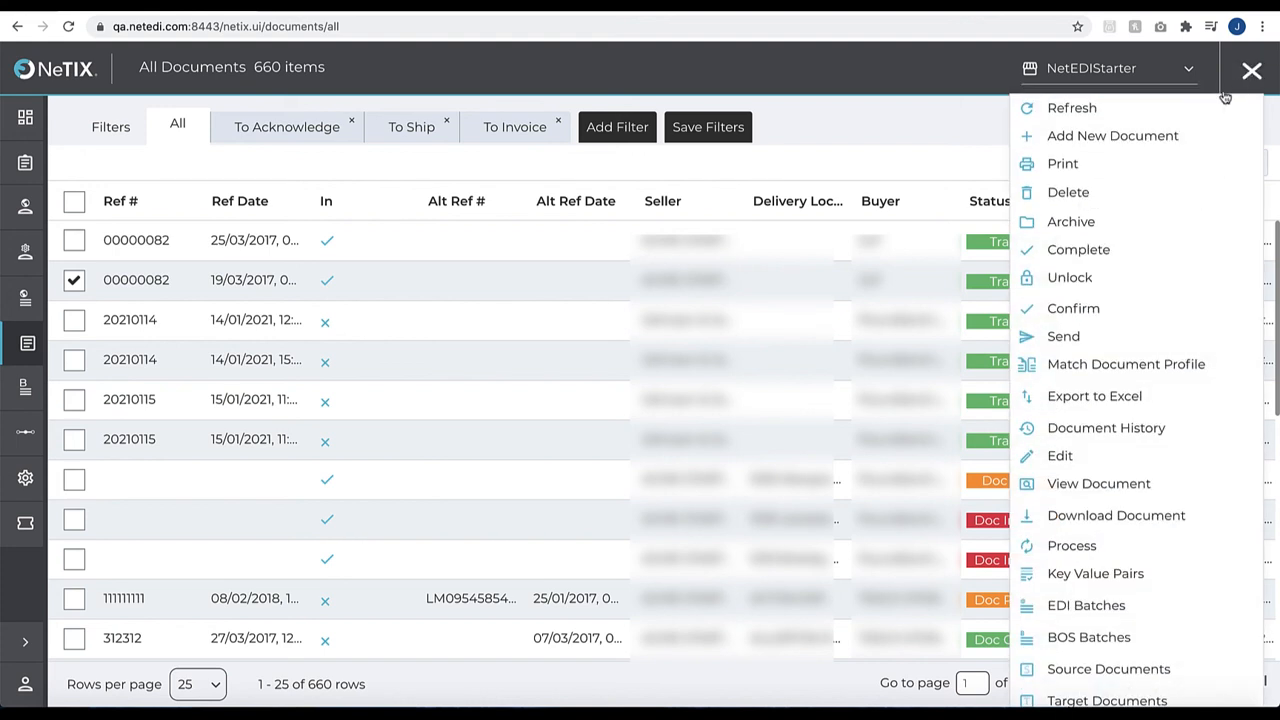
pyautogui.click(1076, 400)
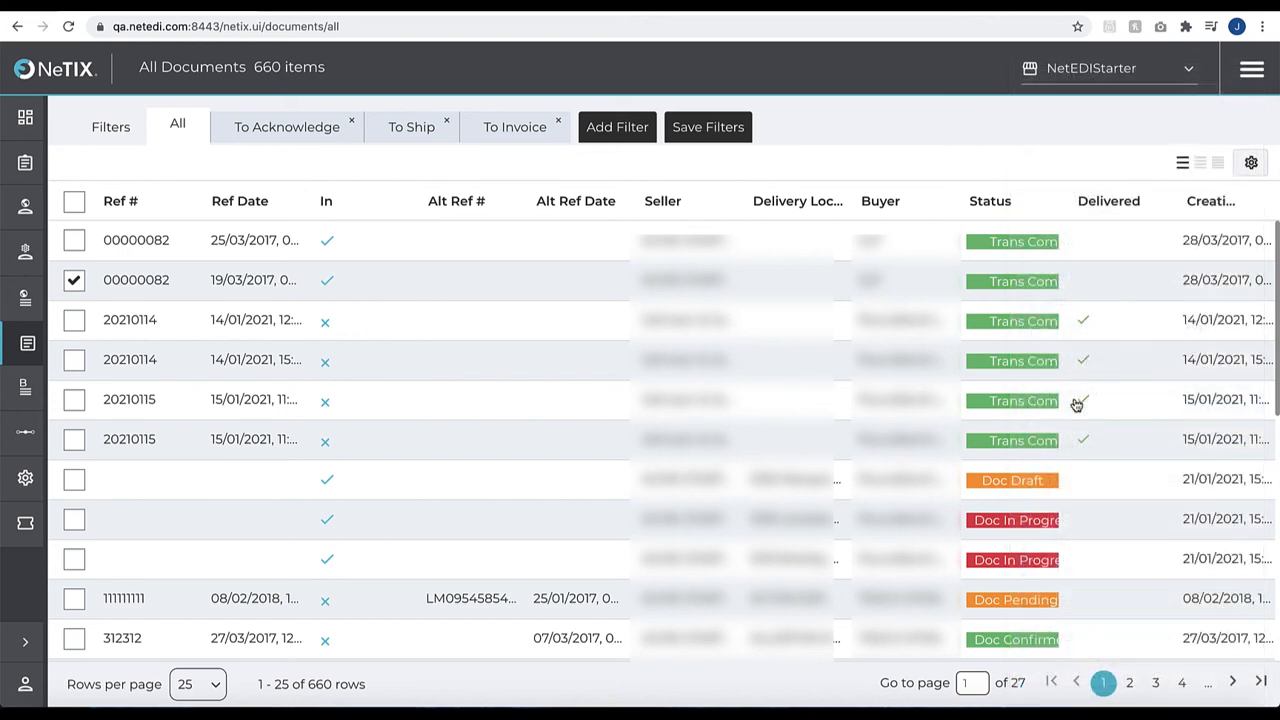